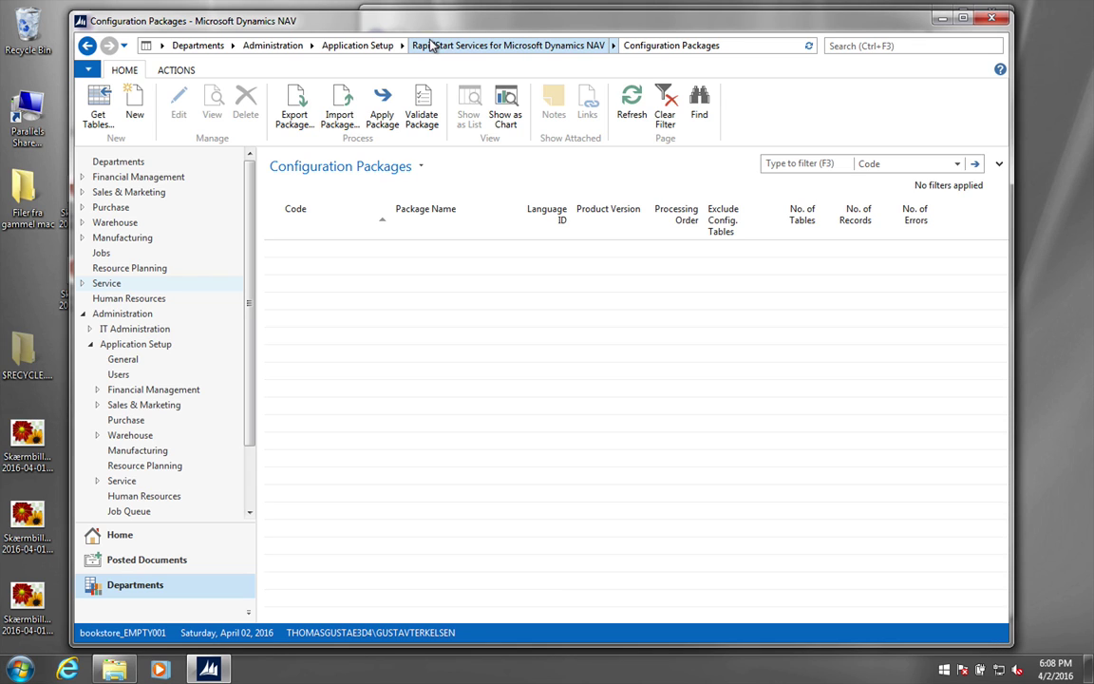
Step: Search for "customer" and open the Customers list to view the existing customers
left_click(846, 45)
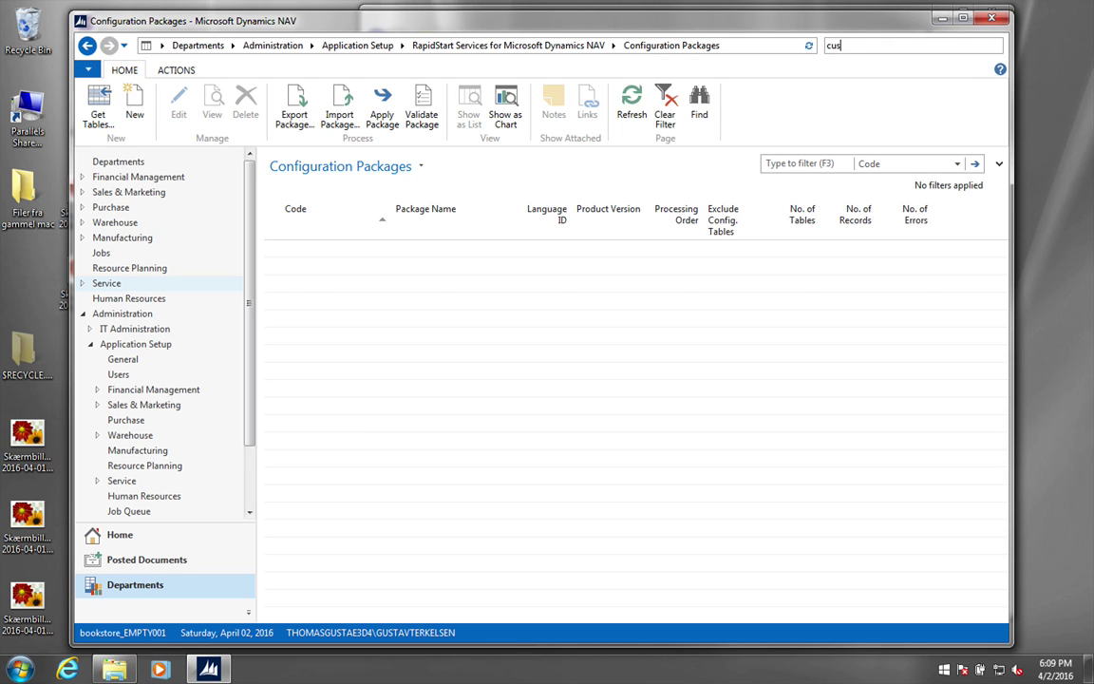
type("customer")
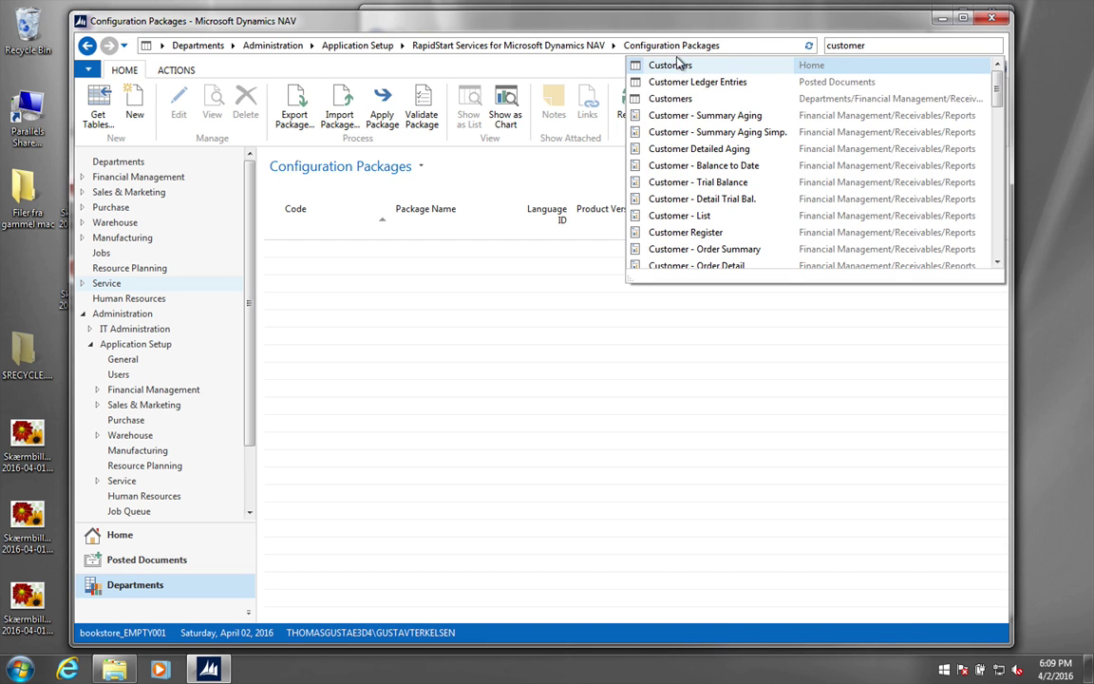
left_click(627, 63)
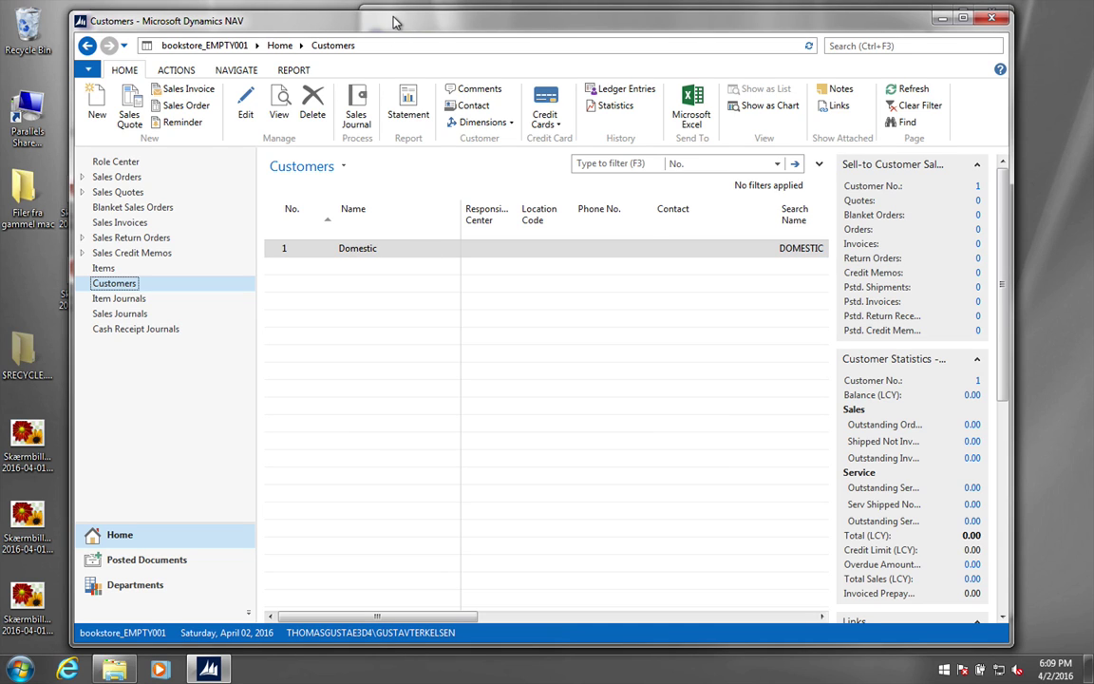
Step: Search for "rapid sta", open RapidStart Services for Microsoft Dynamics NAV, and go to its Configuration Packages list
left_click(862, 45)
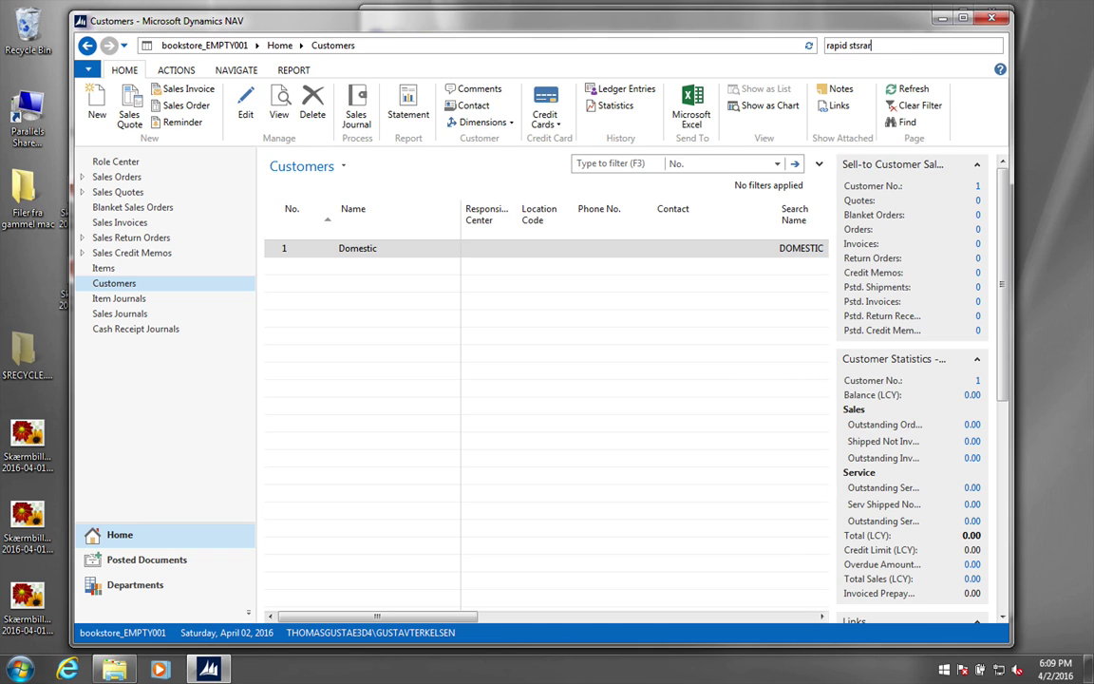
type("rapid stsrar")
key("BackSpace")
key("BackSpace")
key("BackSpace")
type("a")
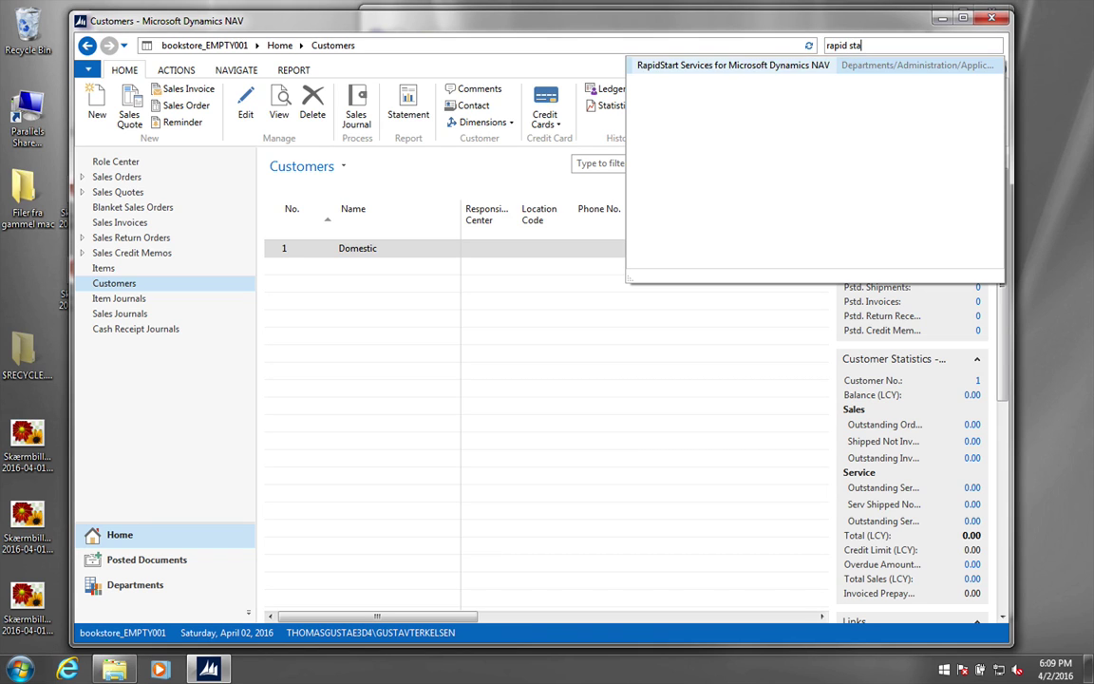
left_click(709, 64)
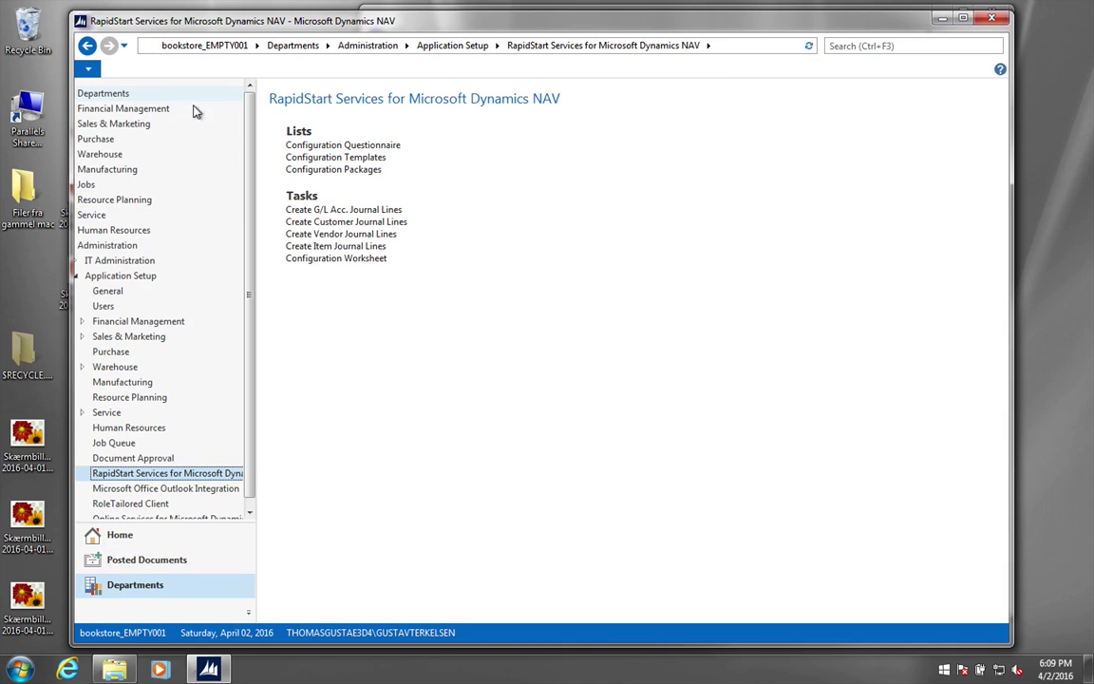
left_click(332, 170)
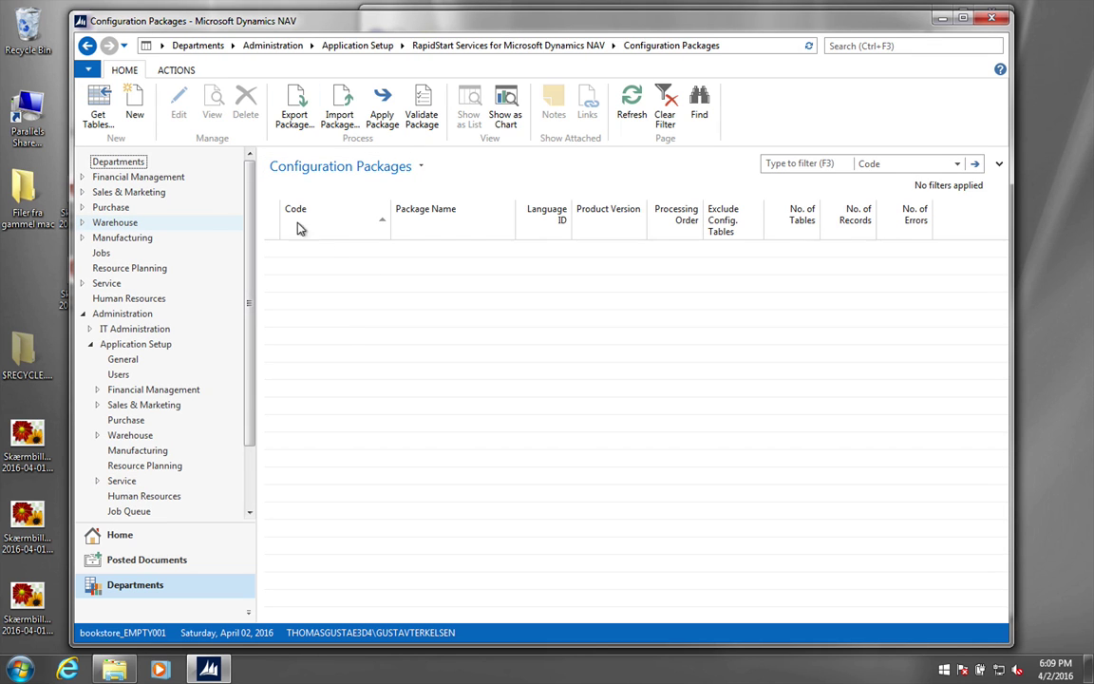
Step: Create a new configuration package with the code CUSTOMERS and the package name customers
left_click(138, 98)
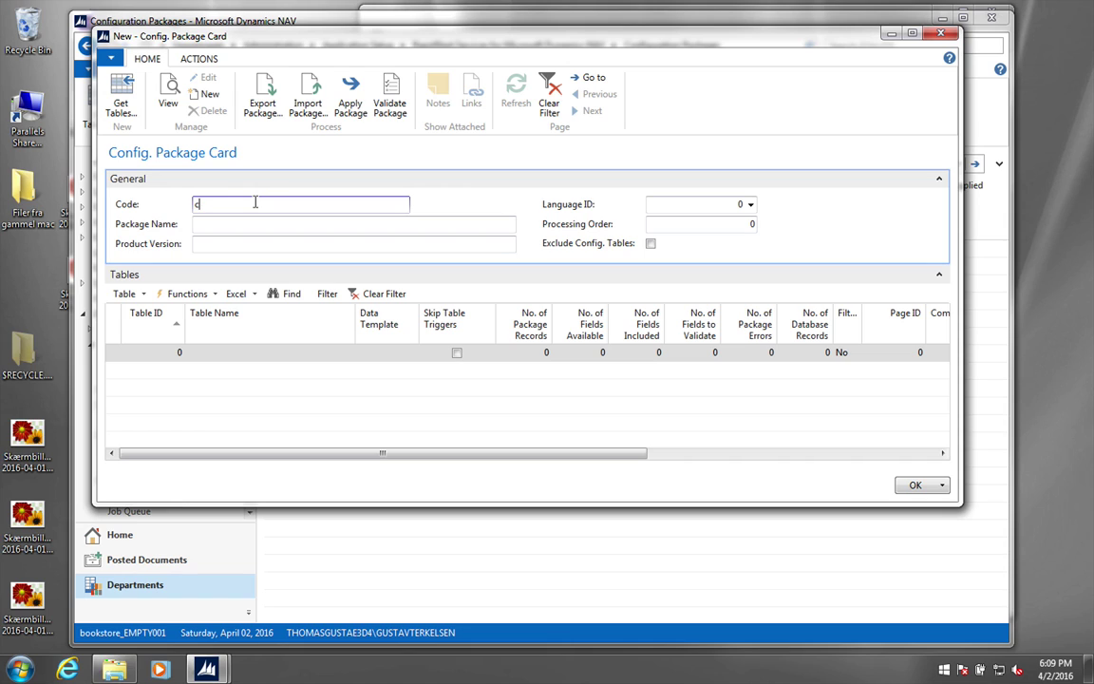
type("customers")
key("Tab")
type("cus")
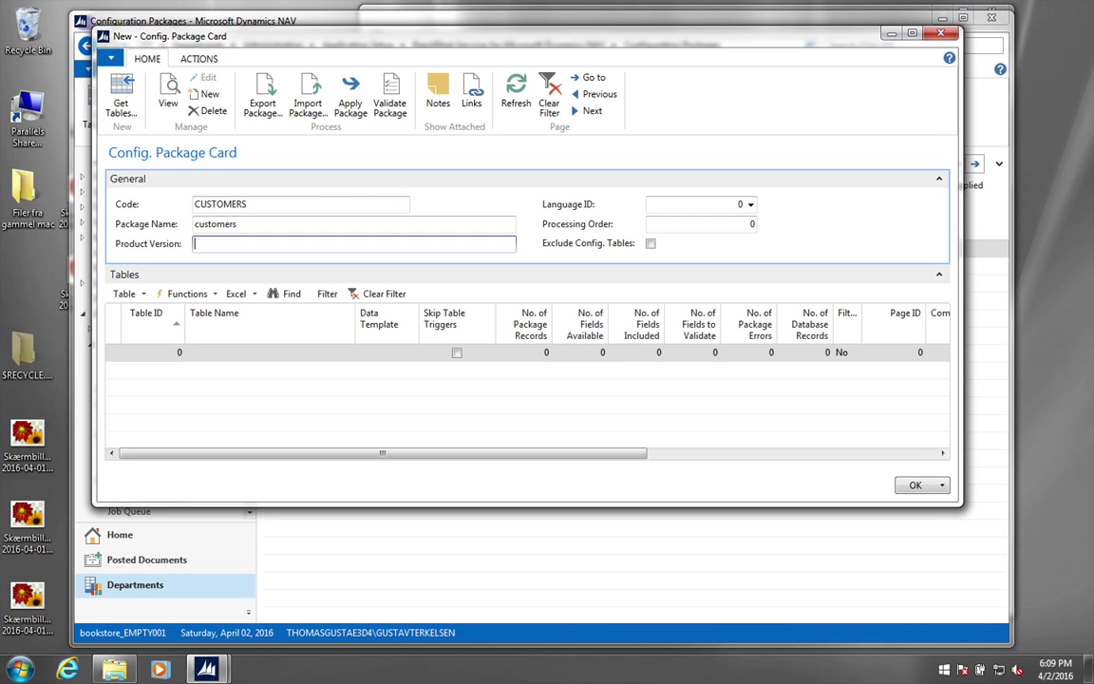
key("Tab")
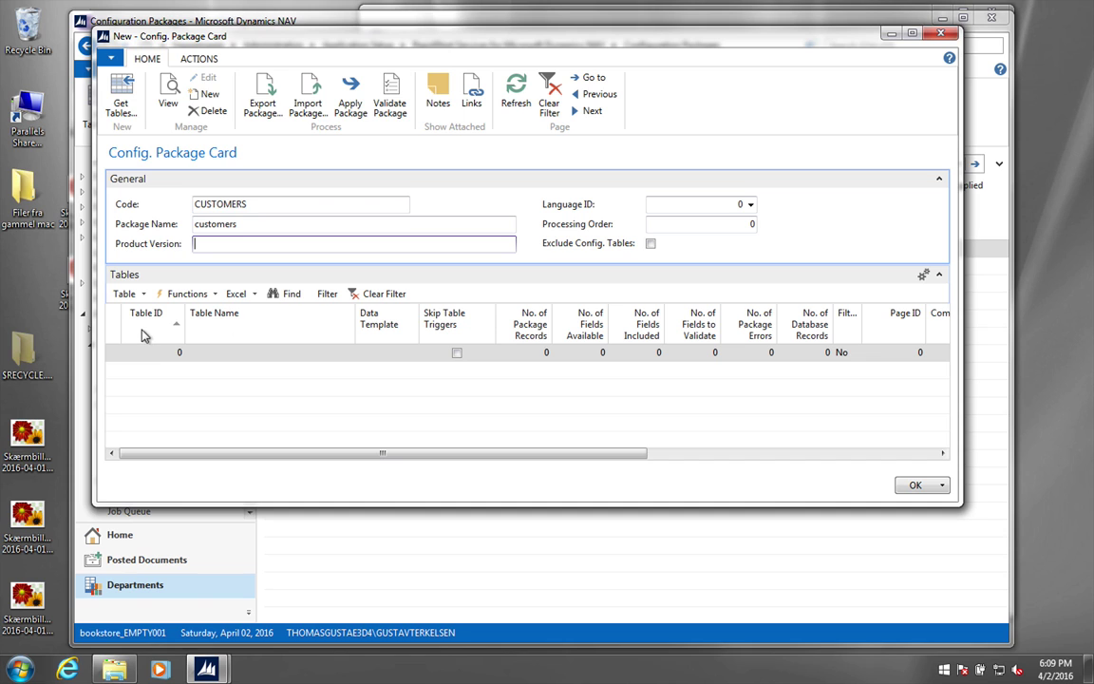
Step: Add table 18, Customer, to the package's table lines
left_click(171, 353)
left_click(175, 354)
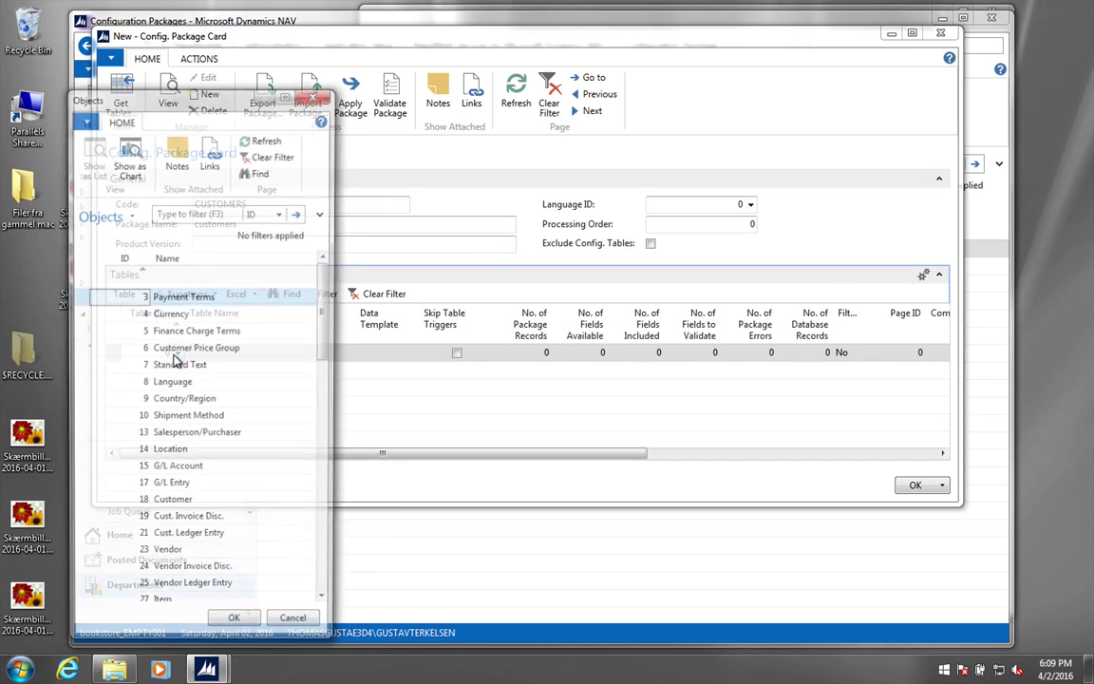
left_click(166, 508)
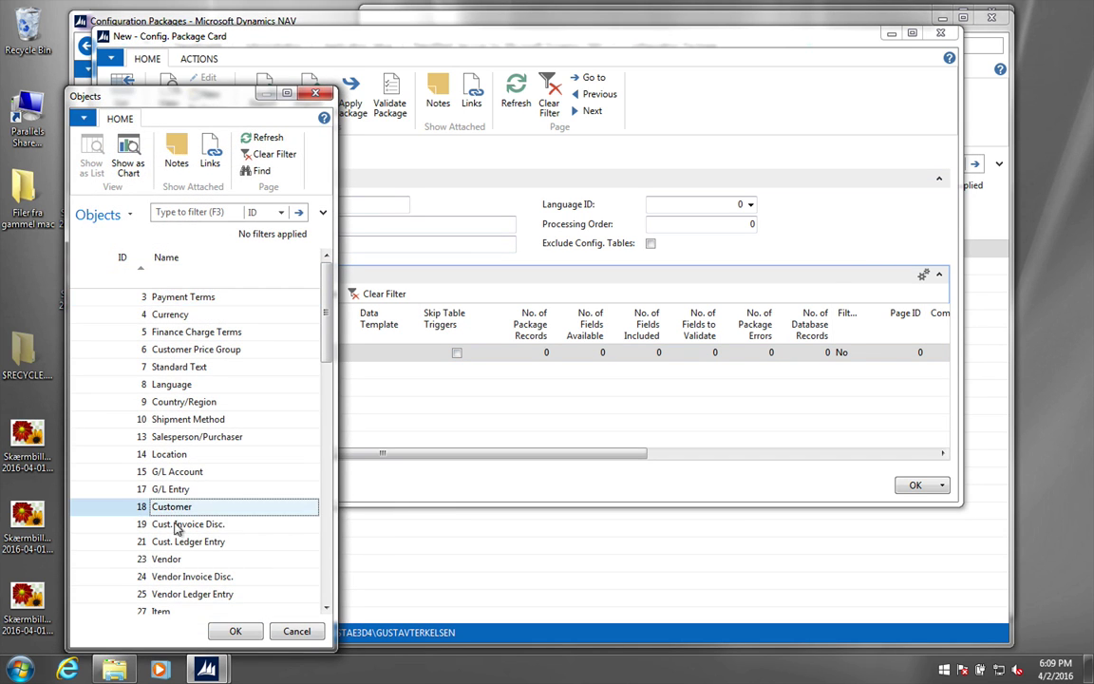
left_click(234, 631)
key("Tab")
key("Tab")
key("Tab")
key("Tab")
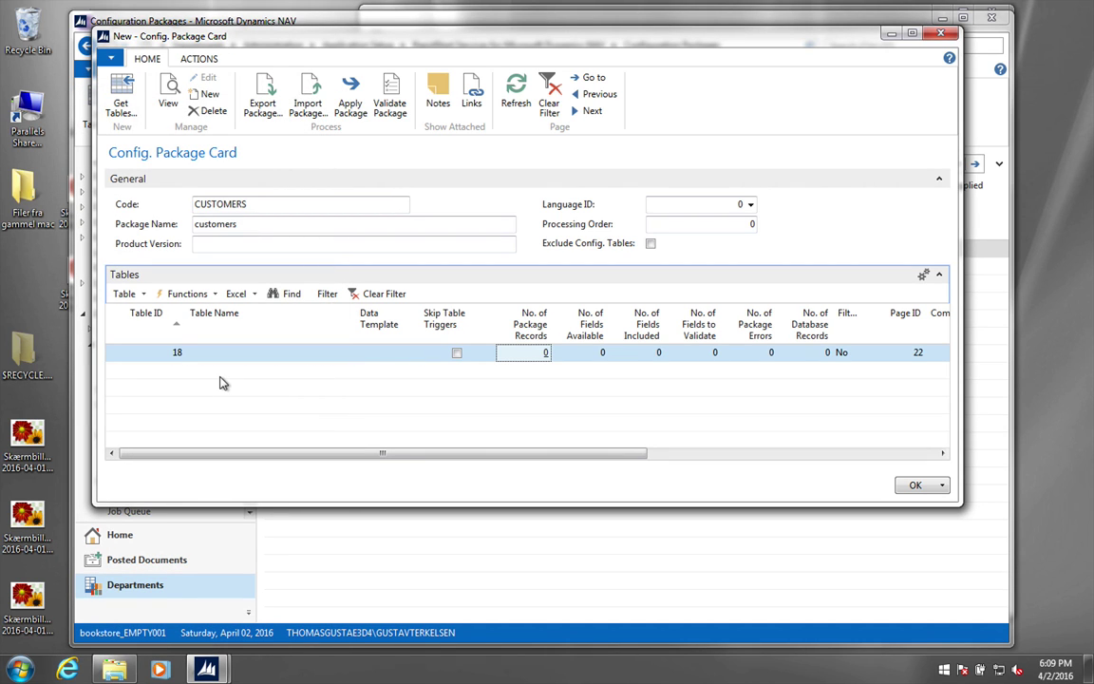
key("Down")
key("Up")
Step: Open the Customer table's available fields for editing and clear the inclusion of all optional fields
left_click(599, 353)
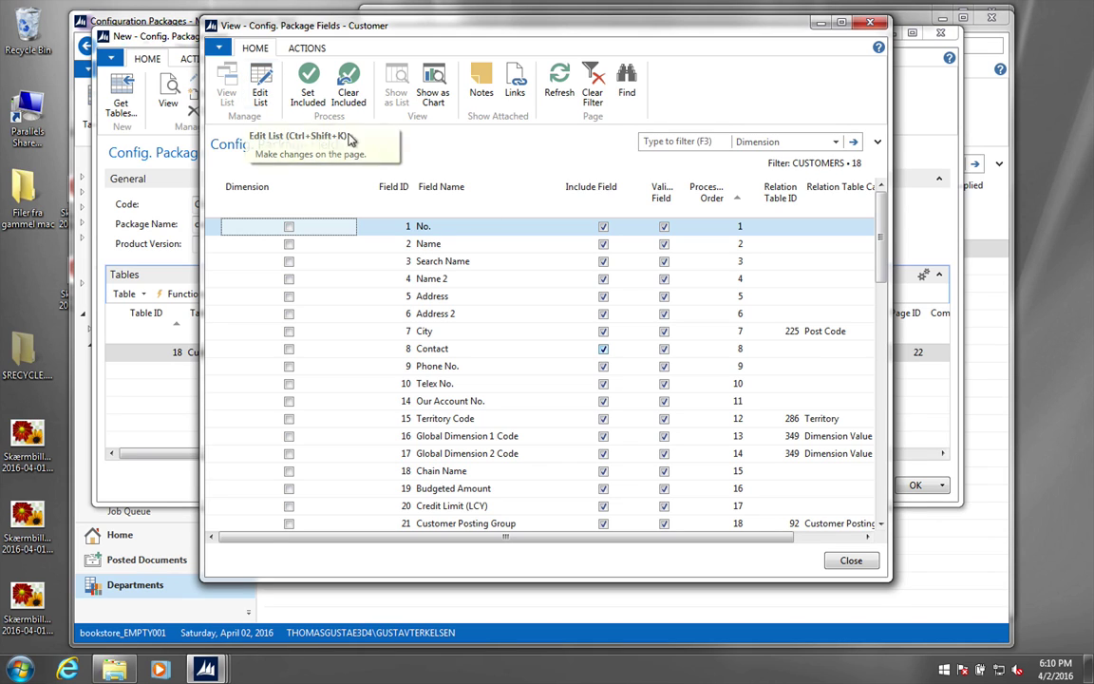
left_click(603, 266)
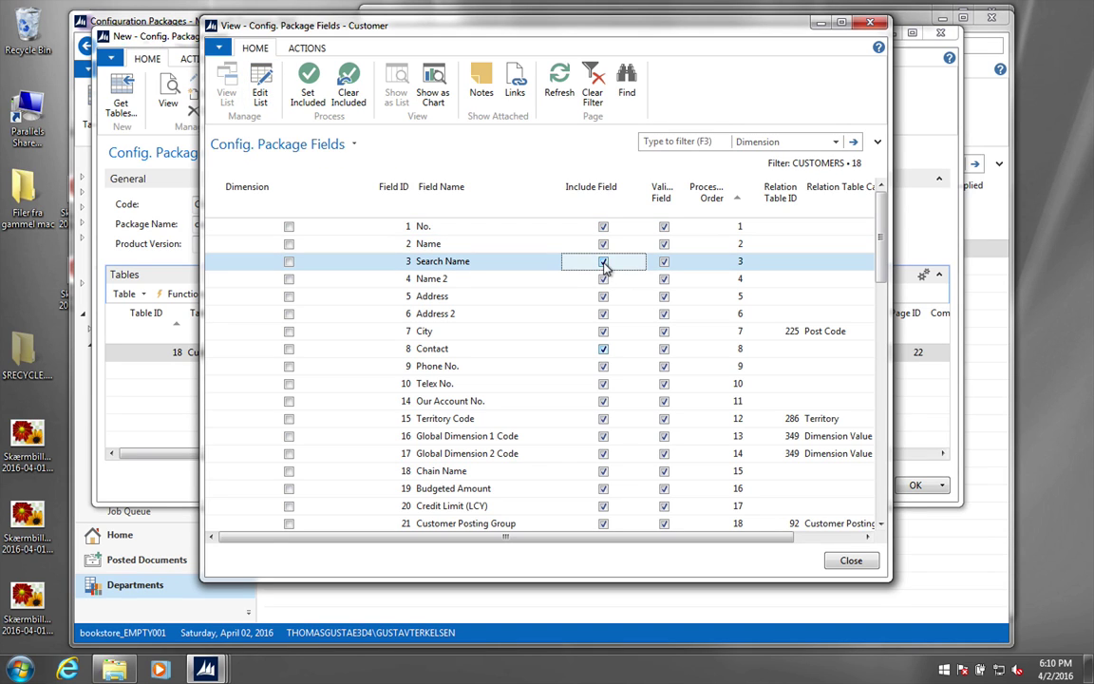
left_click(259, 91)
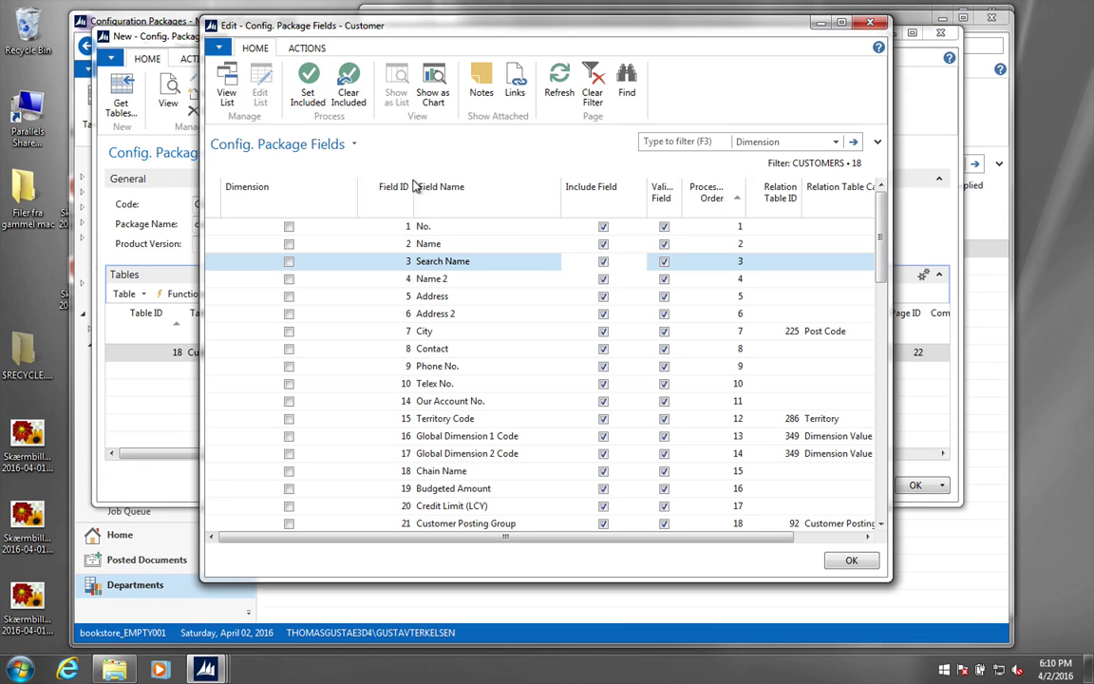
left_click(361, 96)
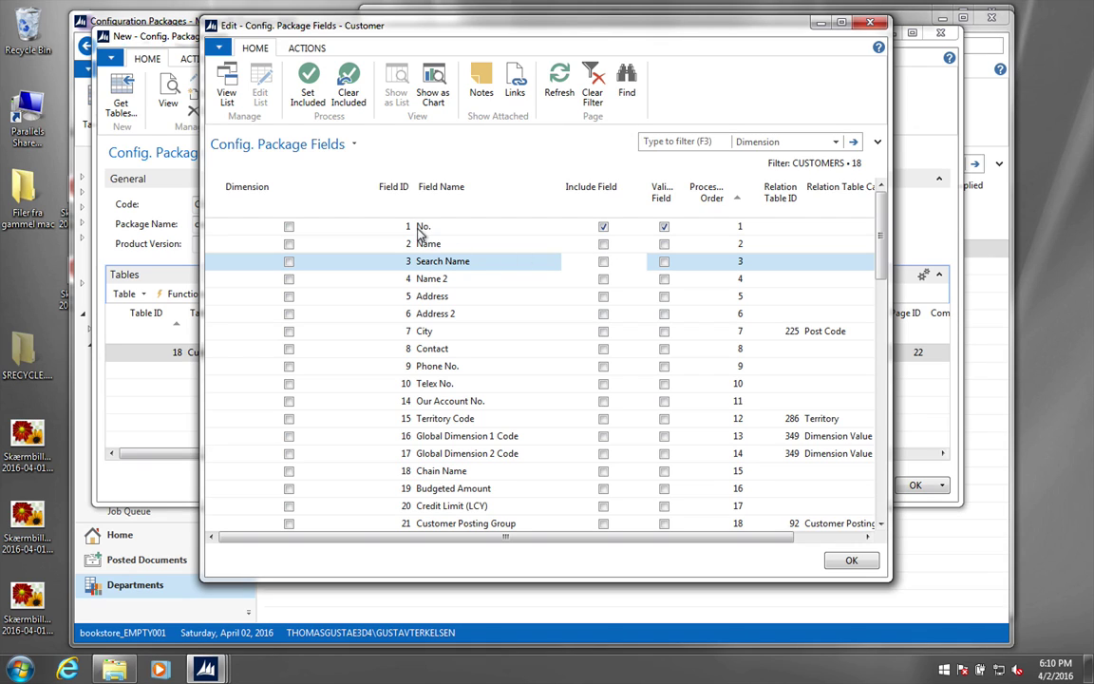
Step: Include the Name, Address, Phone No. and Customer Posting Group fields in the package and confirm the field list
left_click(604, 244)
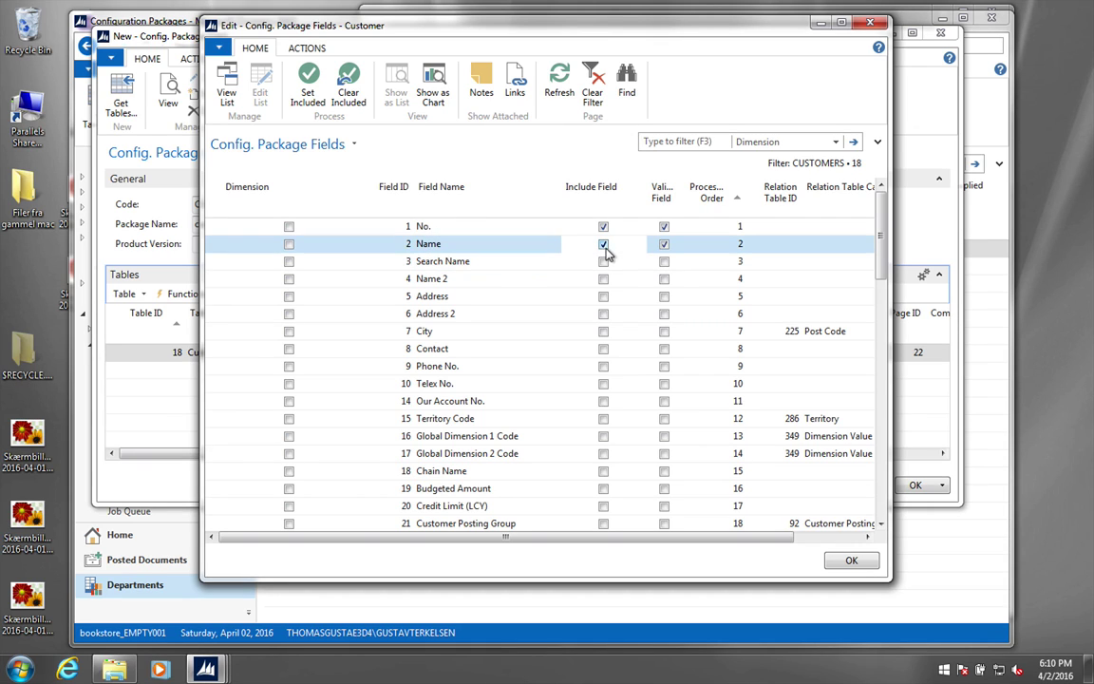
left_click(603, 296)
left_click(604, 366)
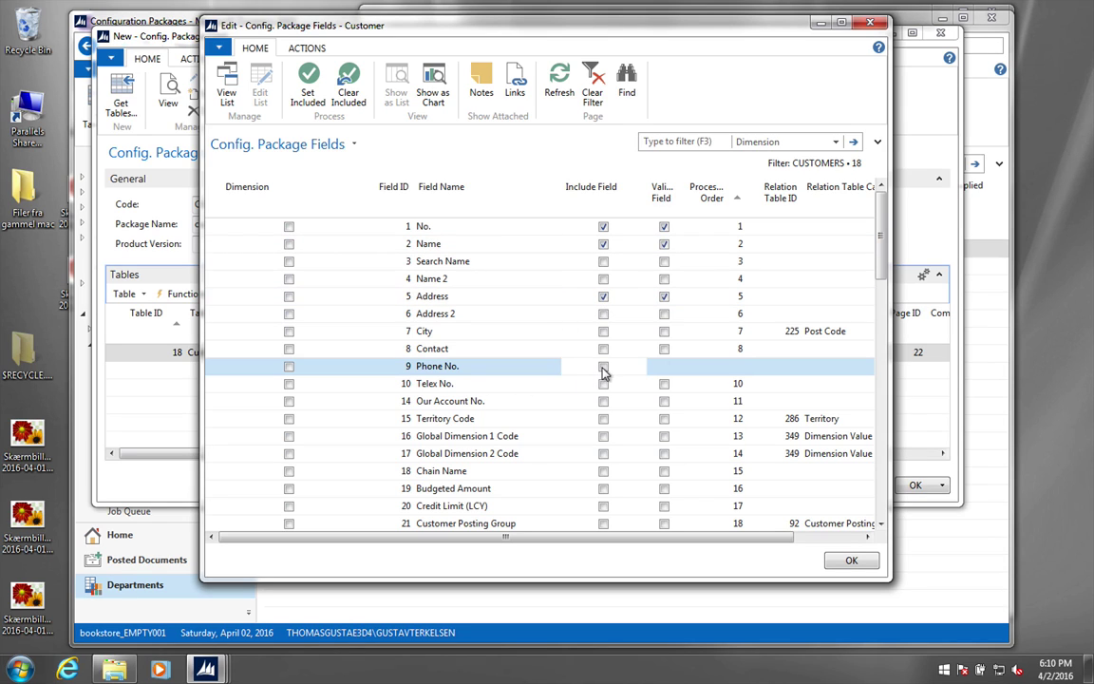
left_click(603, 523)
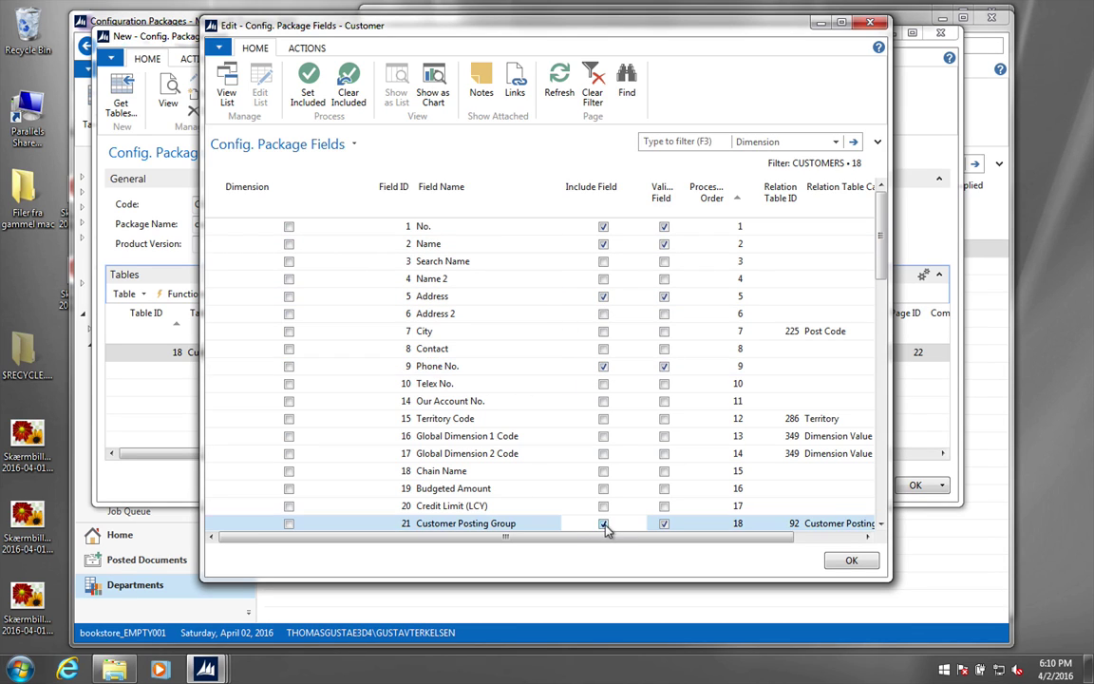
left_click(848, 561)
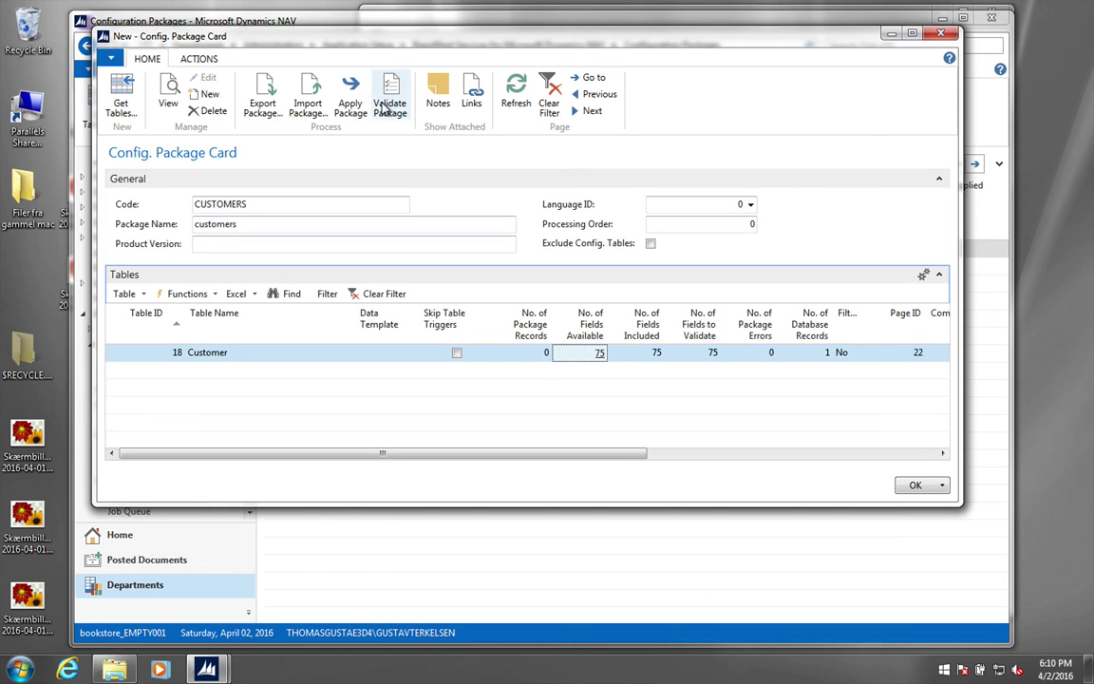
Step: Refresh the package card and review which fields are included for the Customer table
left_click(211, 59)
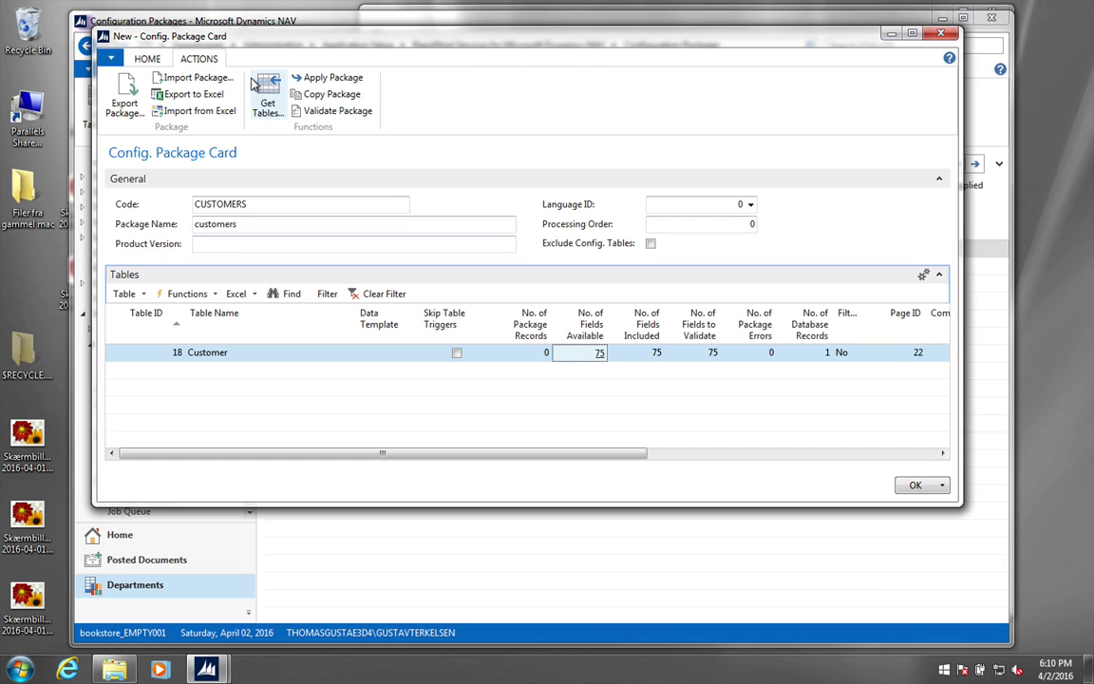
left_click(149, 61)
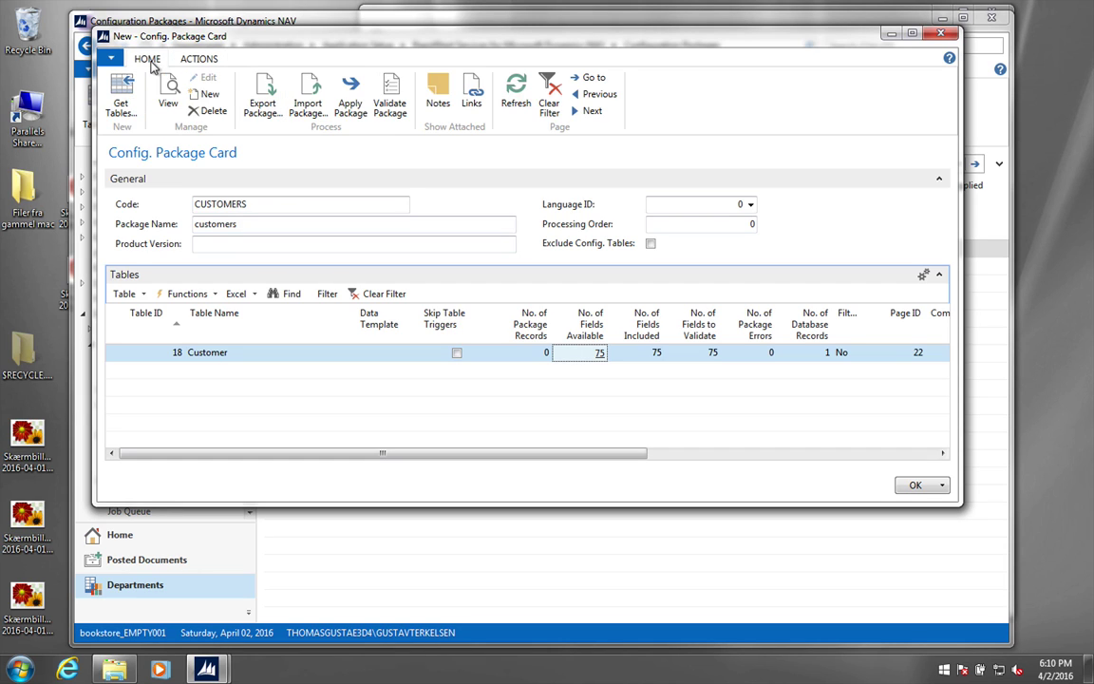
left_click(525, 88)
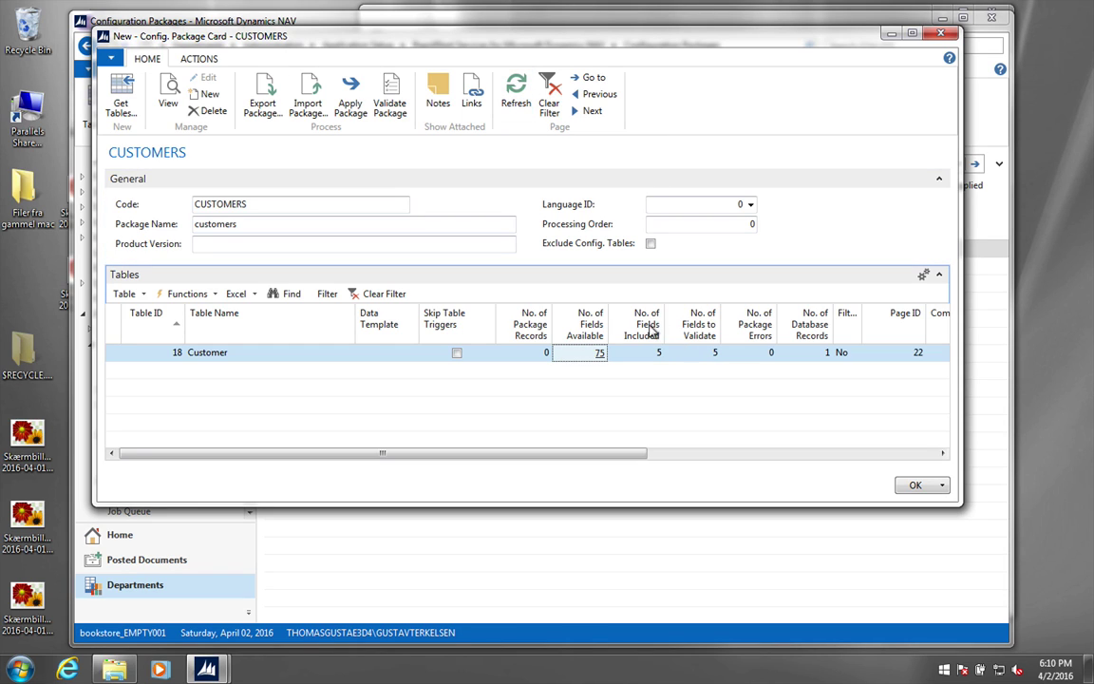
left_click(656, 353)
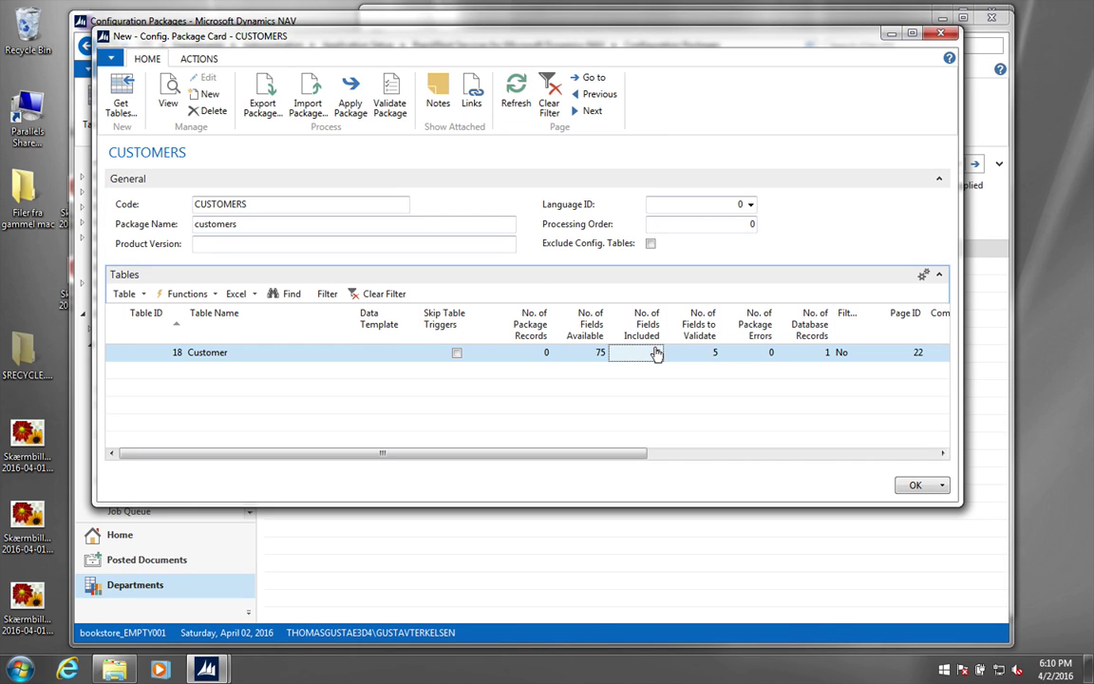
left_click(656, 353)
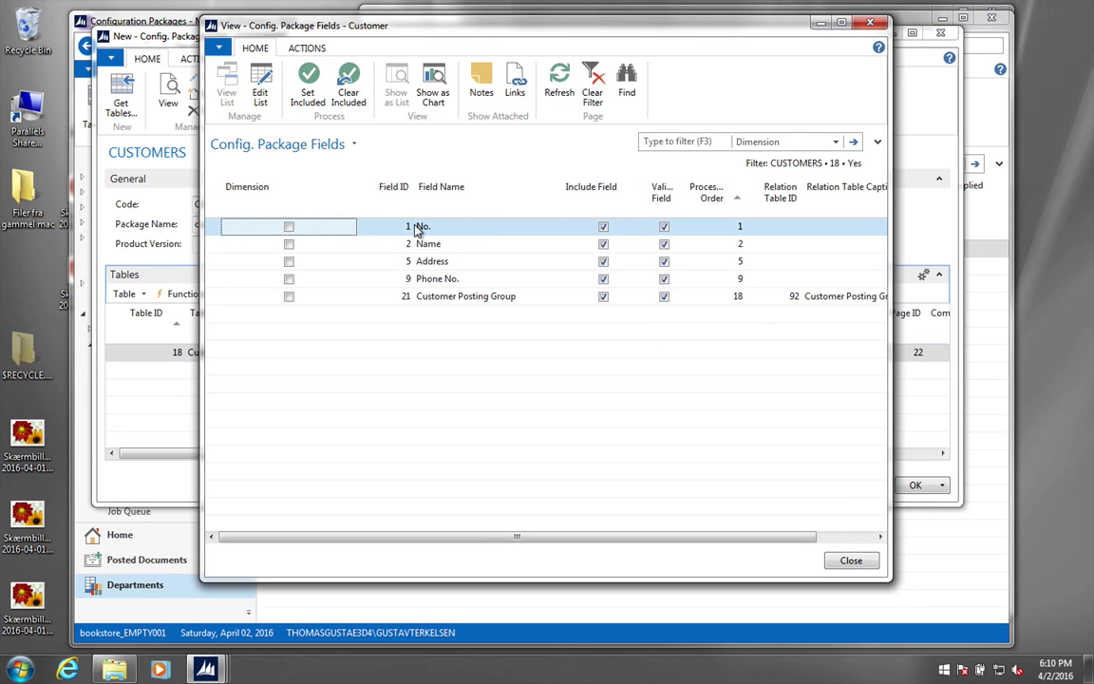
left_click(855, 562)
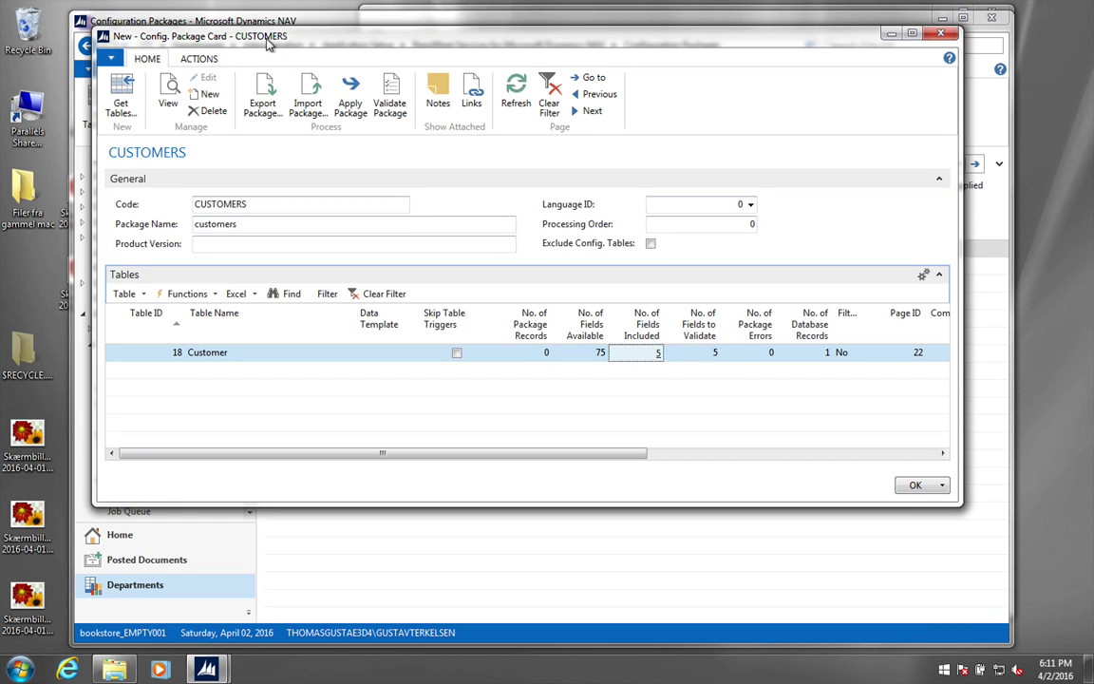
Step: Export the CUSTOMERS package to Excel, replacing the existing customers file in C:\Data, and switch to the exported workbook in Excel
left_click(199, 60)
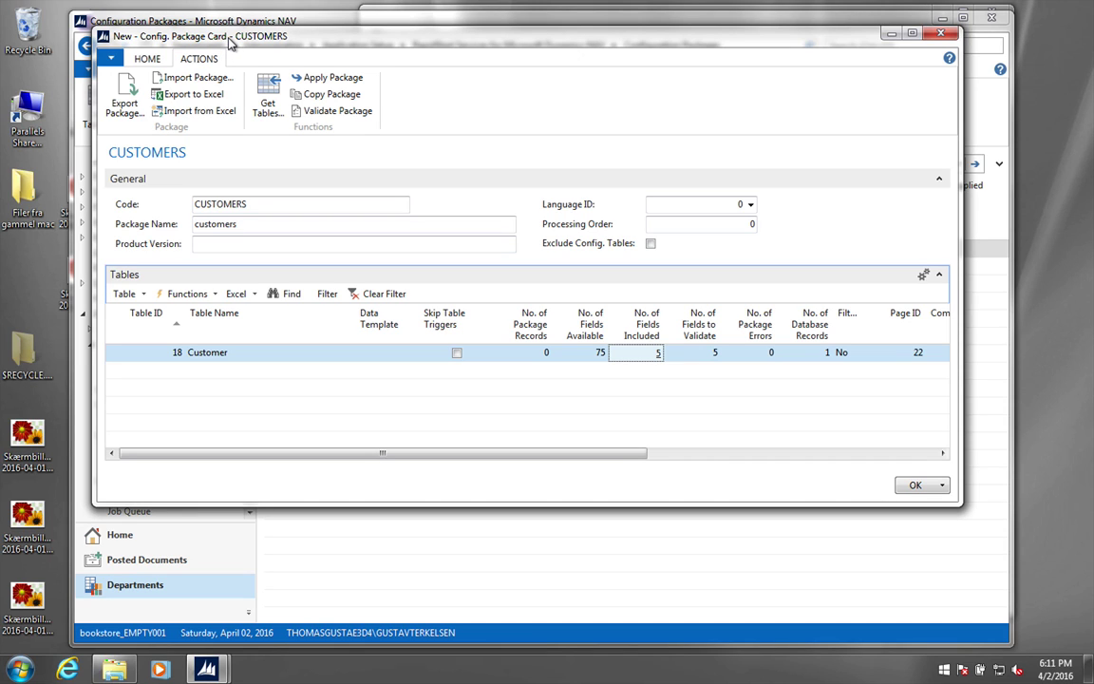
left_click(180, 94)
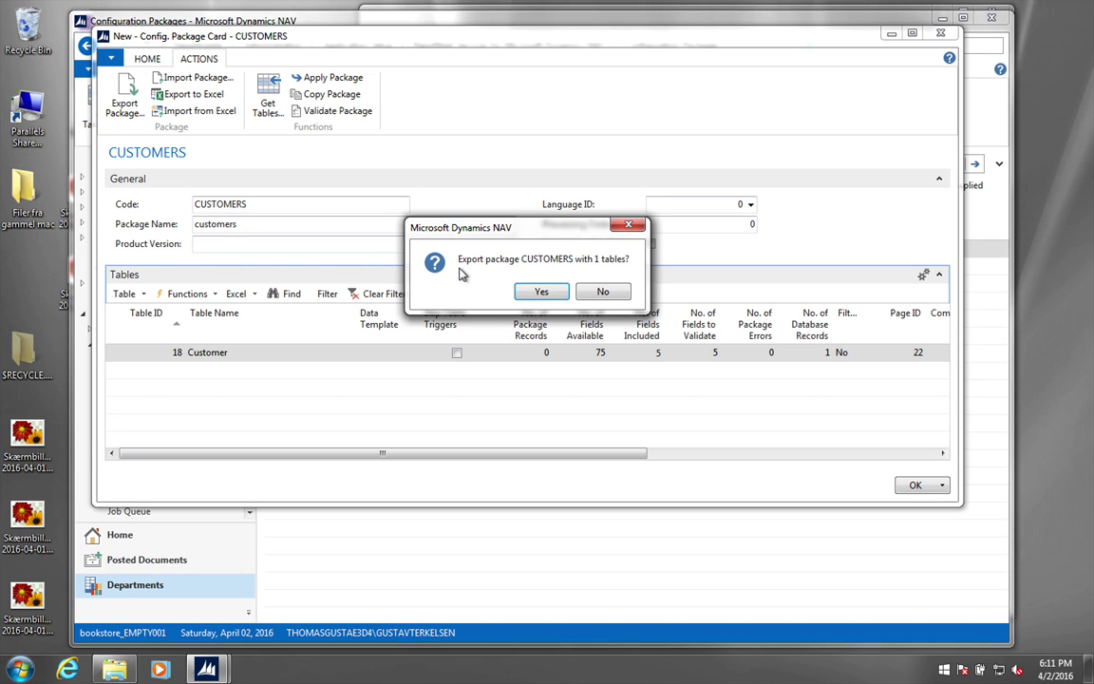
left_click(628, 225)
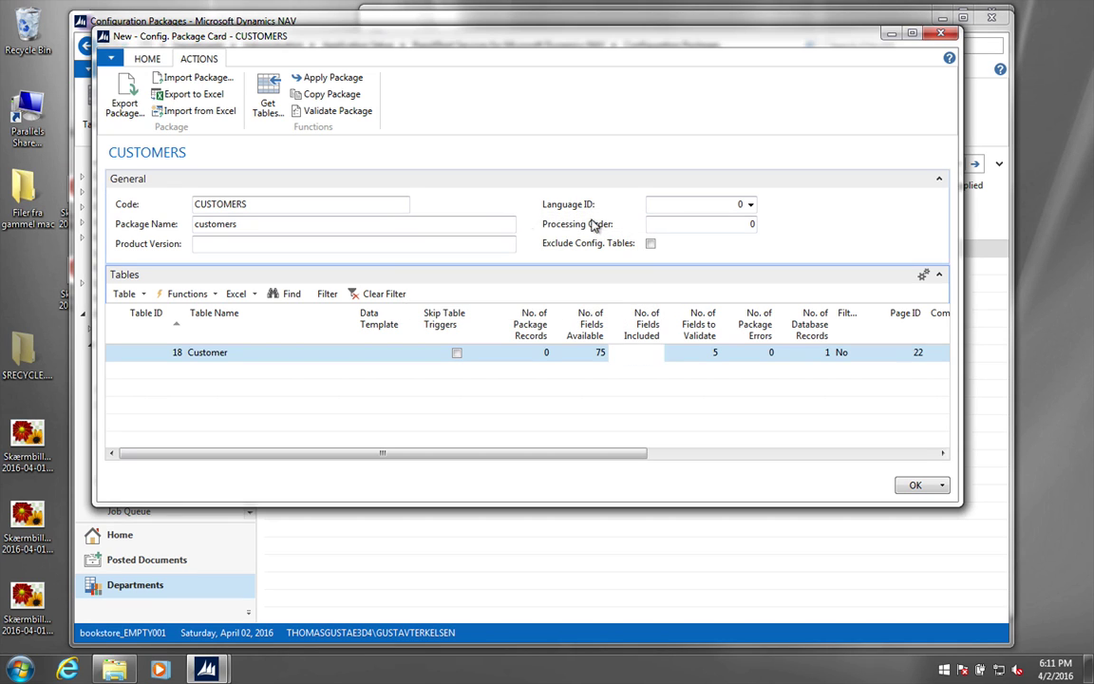
left_click(191, 96)
left_click(541, 291)
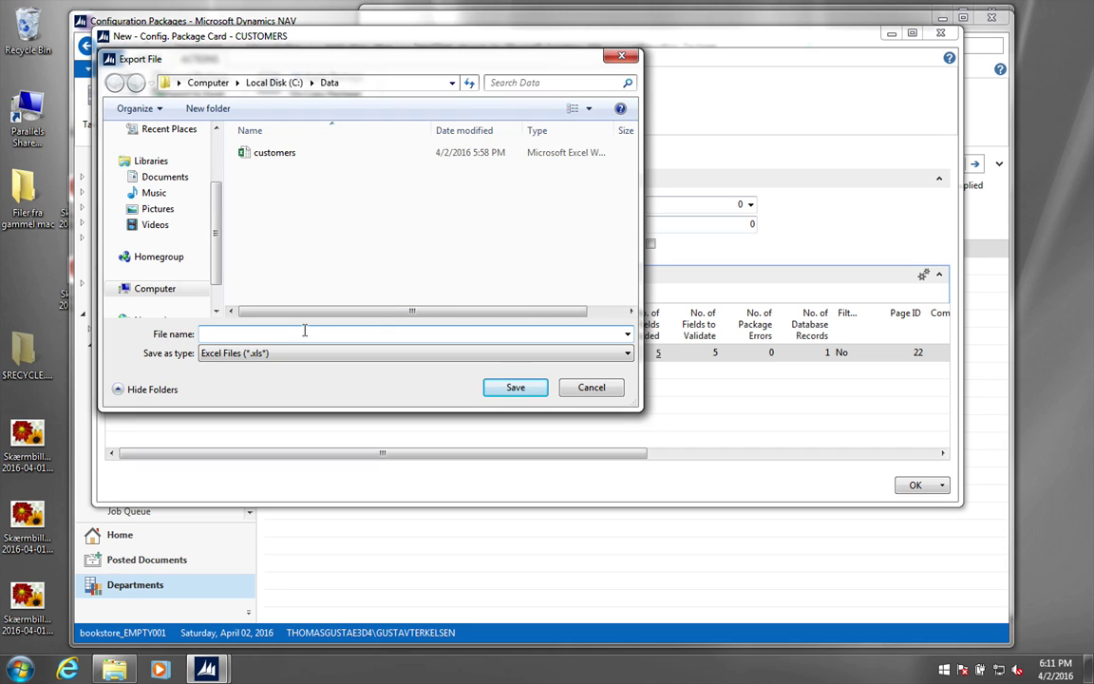
left_click(271, 157)
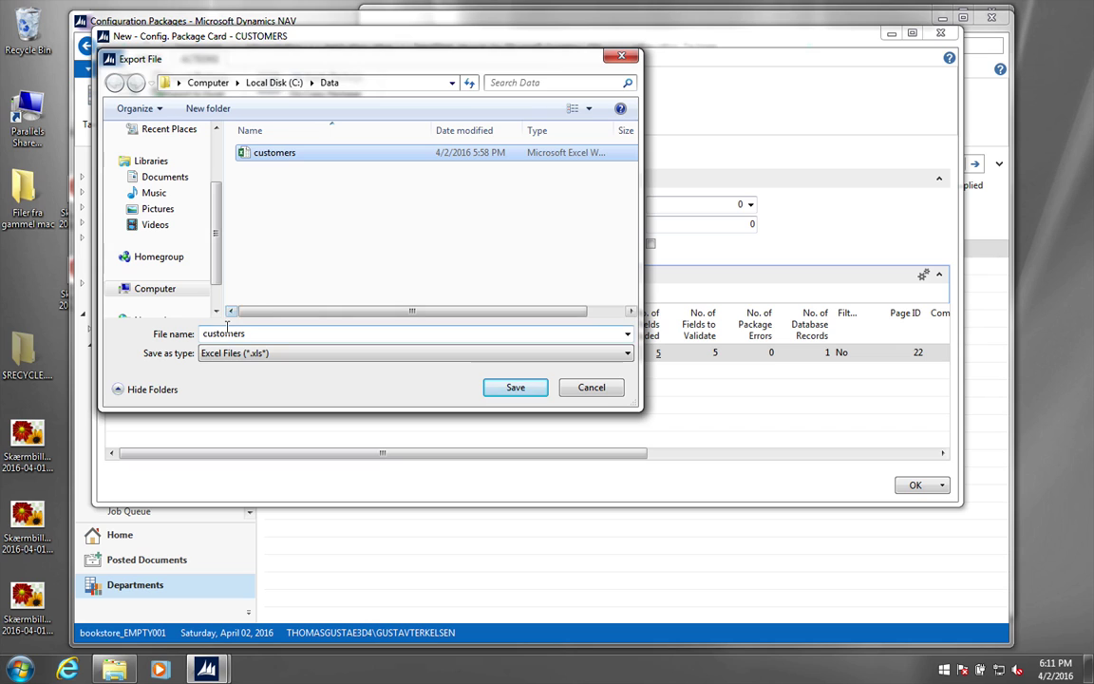
left_click(516, 387)
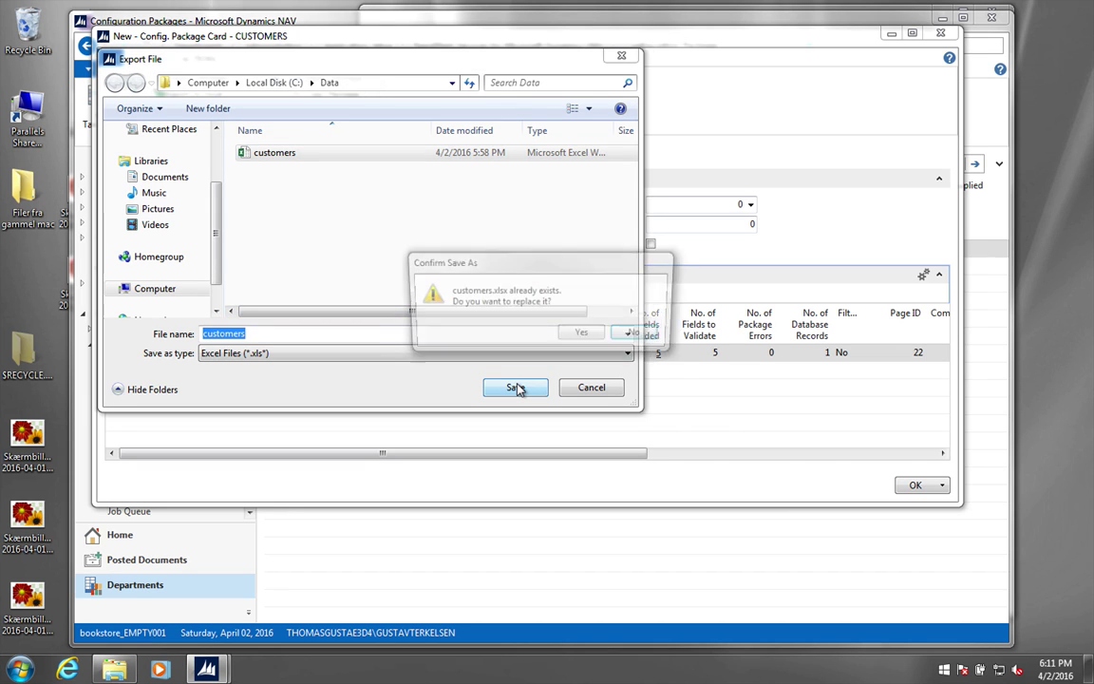
left_click(583, 336)
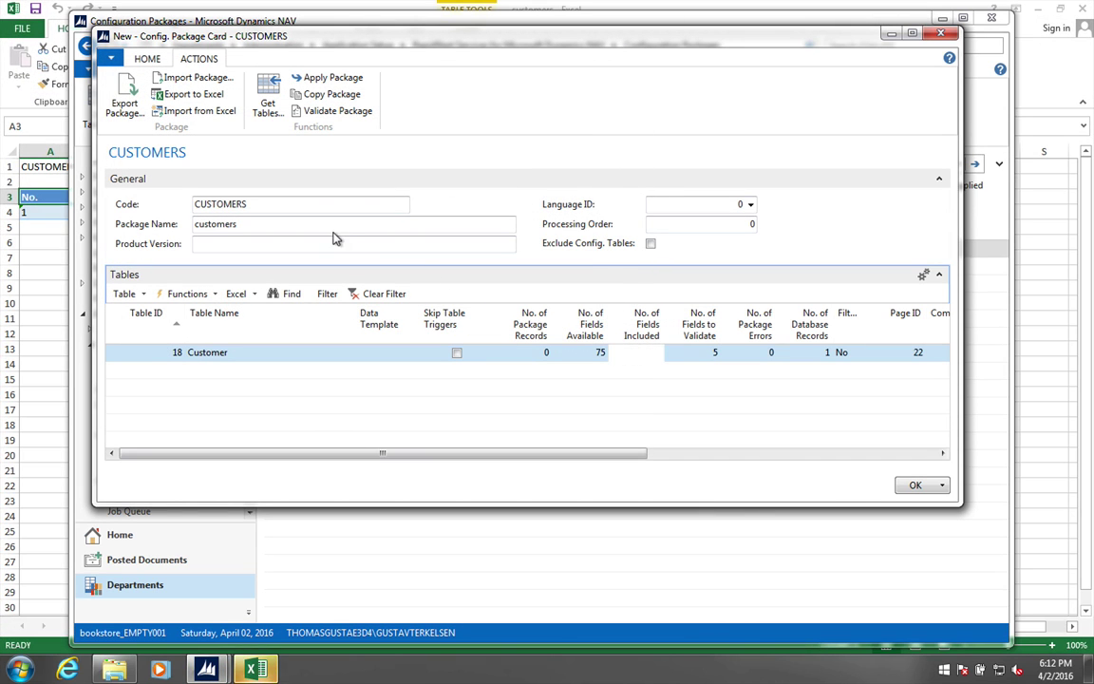
left_click(27, 116)
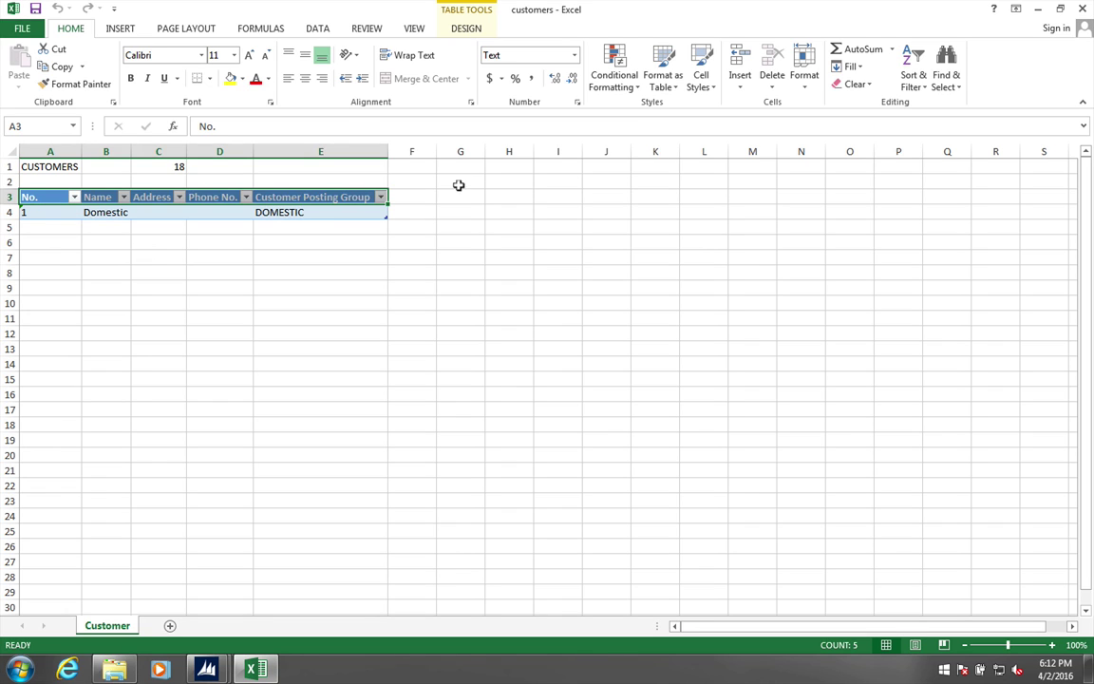
Step: Close the exported workbook and reopen the customers file from C:\Data in Excel
left_click(1084, 10)
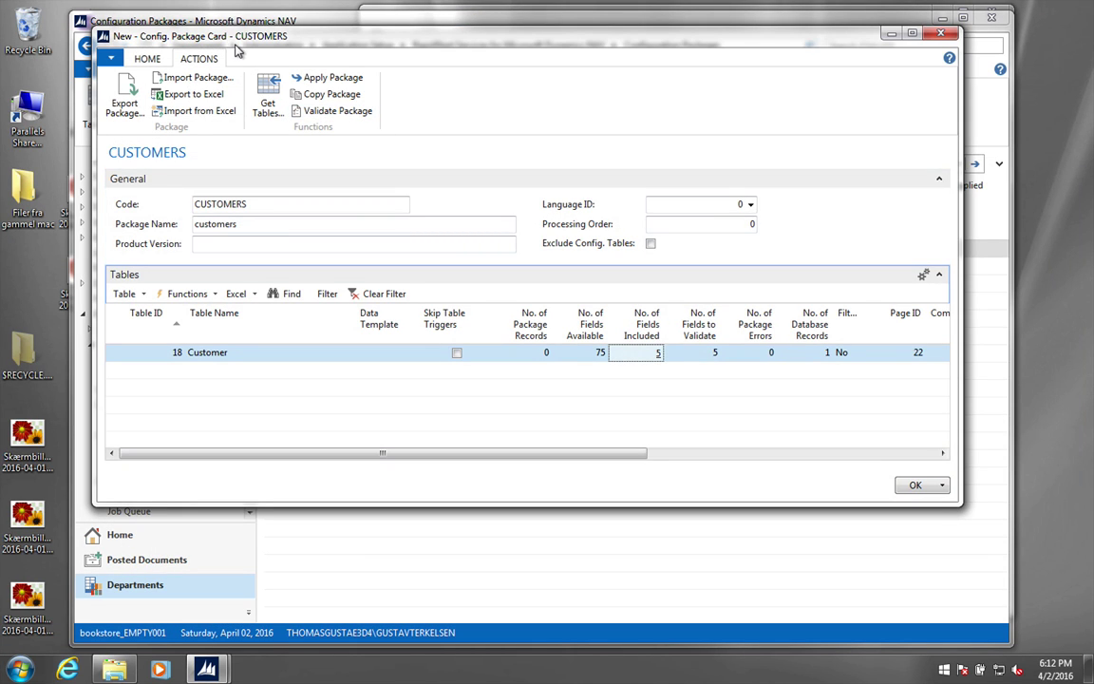
left_click_drag(235, 44, 472, 55)
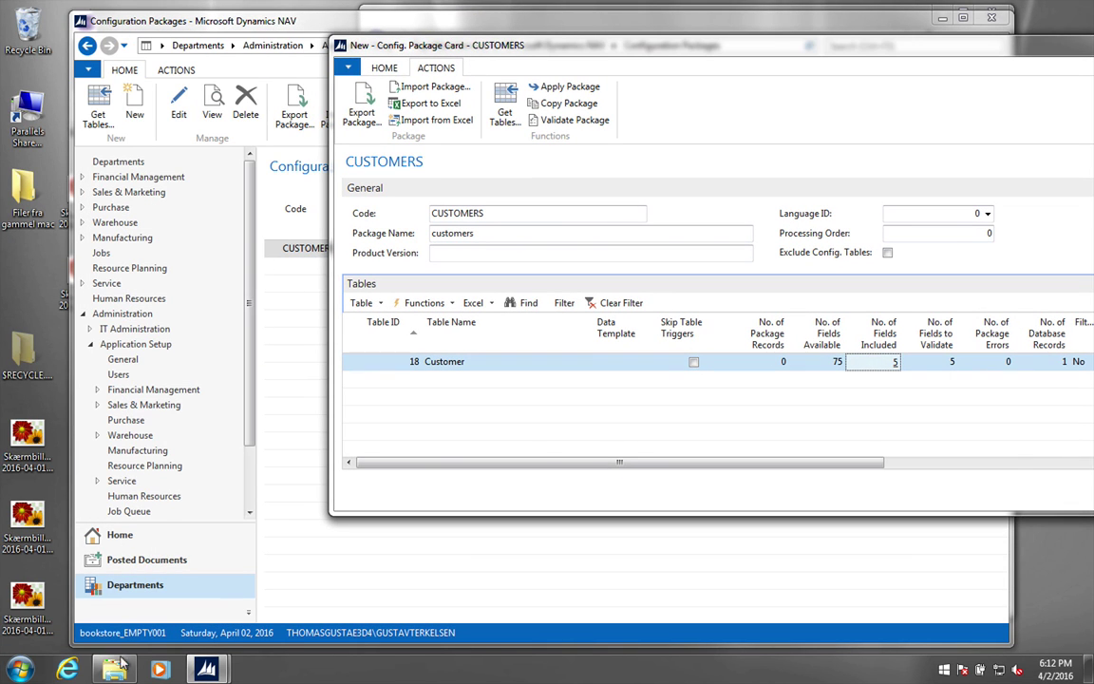
left_click(105, 532)
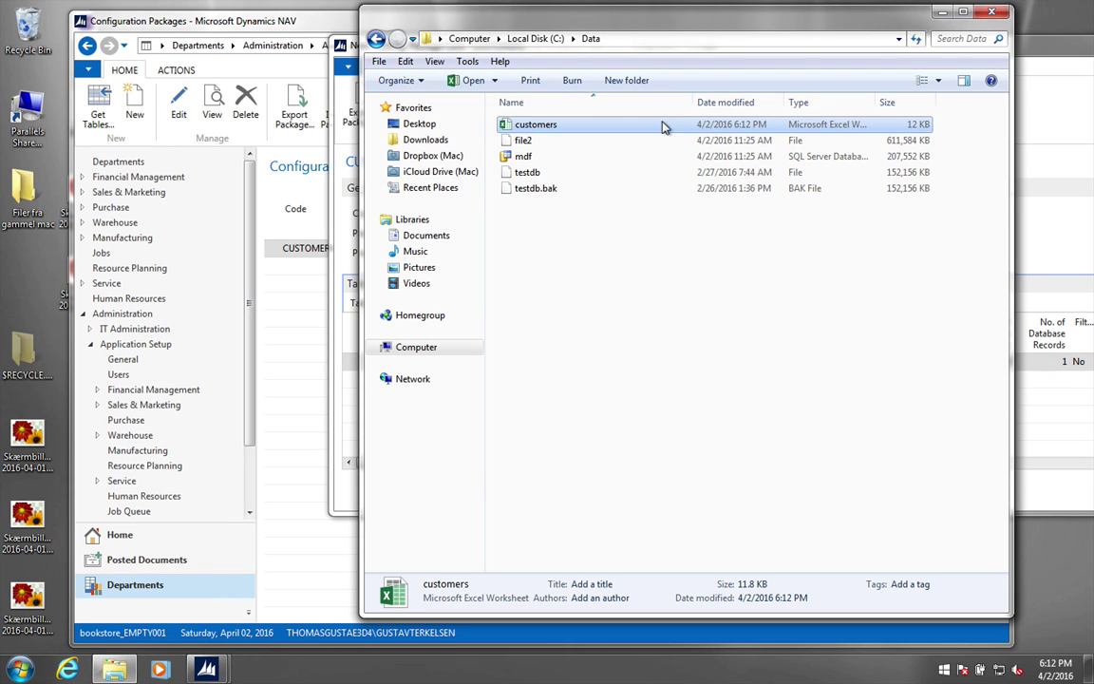
double_click(537, 125)
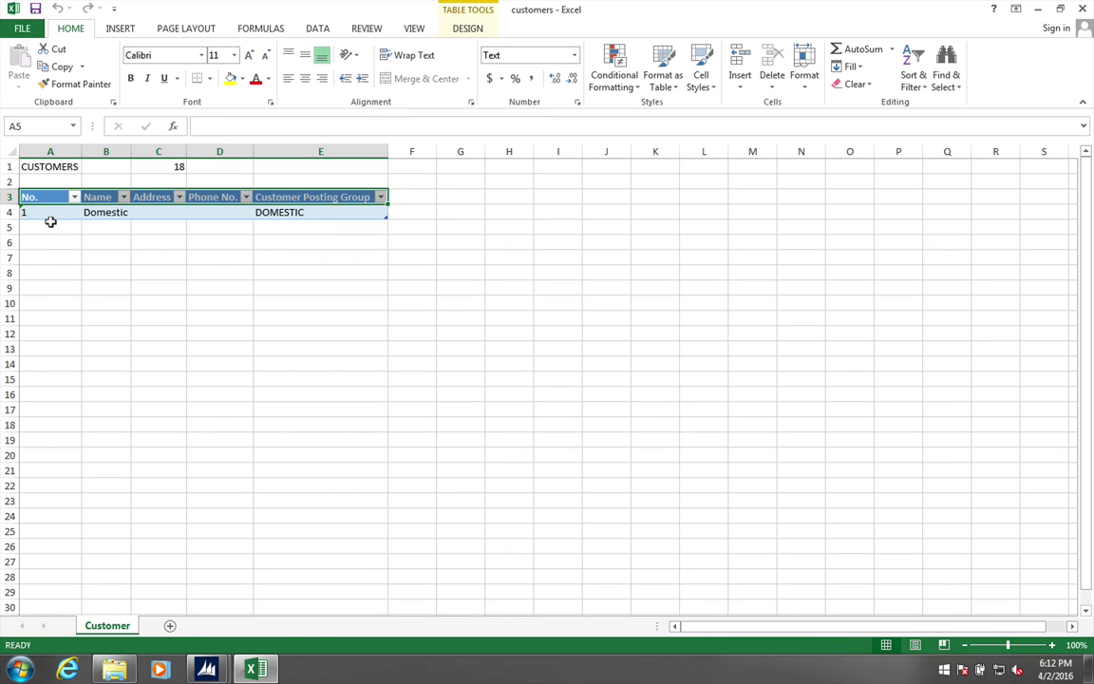
Step: Add a customer in row 5 with No. 2 and the name New Customer, leaving Address and Phone No. blank
left_click(49, 225)
type("2")
key("Tab")
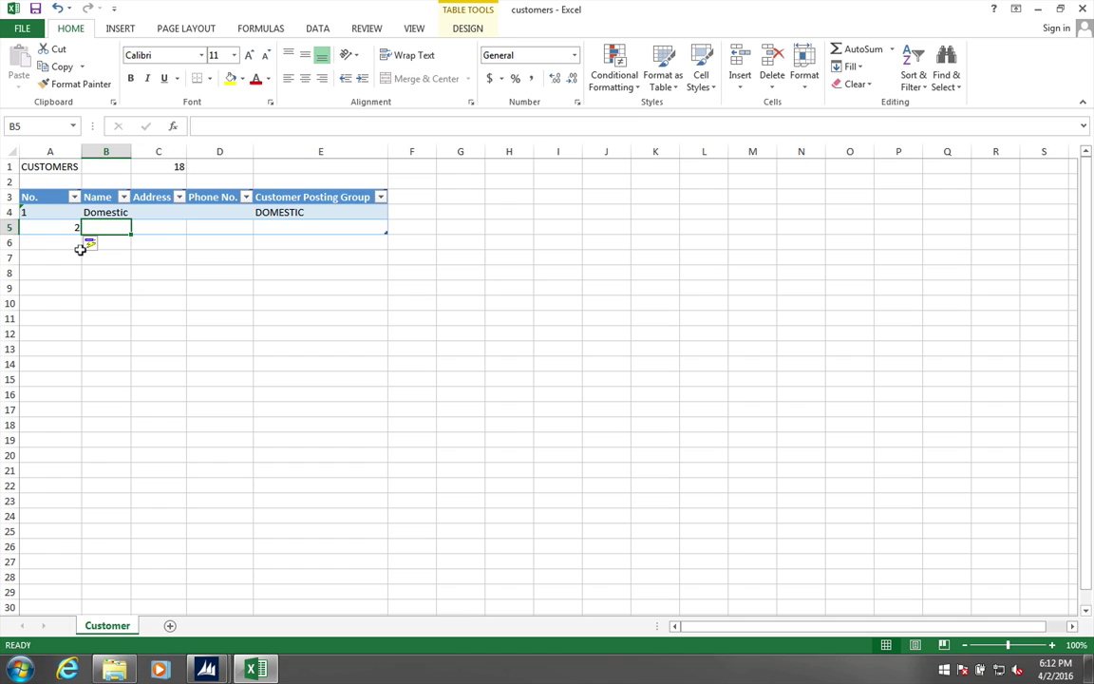
type("New Customer")
key("Tab")
key("Tab")
key("Tab")
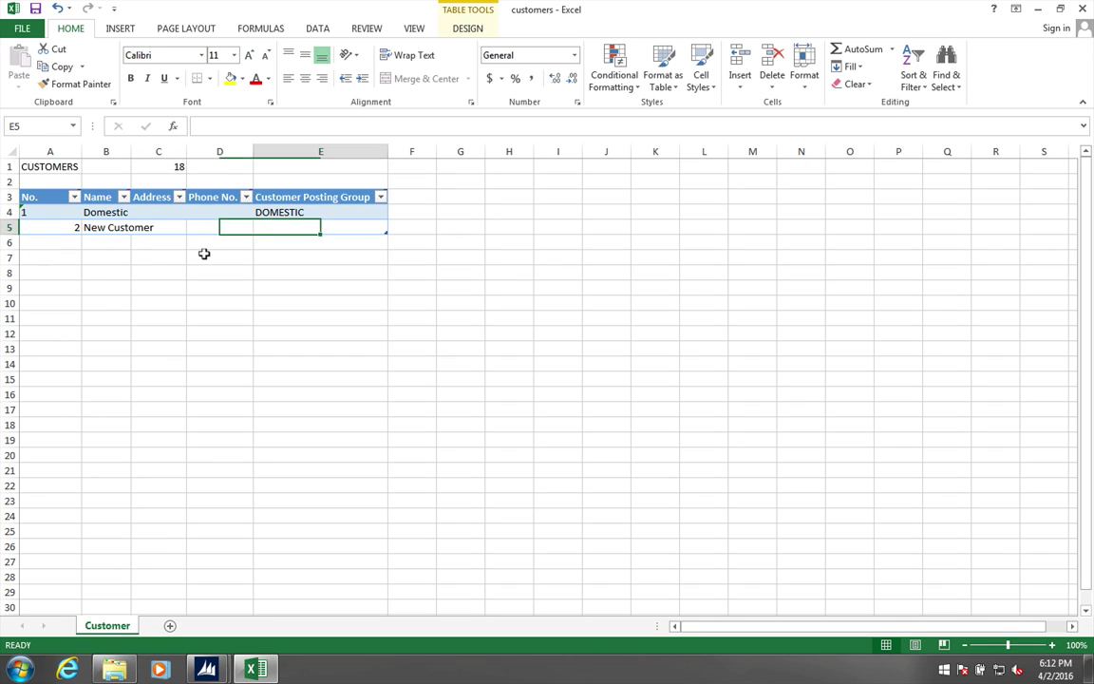
Step: Copy the DOMESTIC customer posting group from row 4 to the new customer in row 5
key("Up")
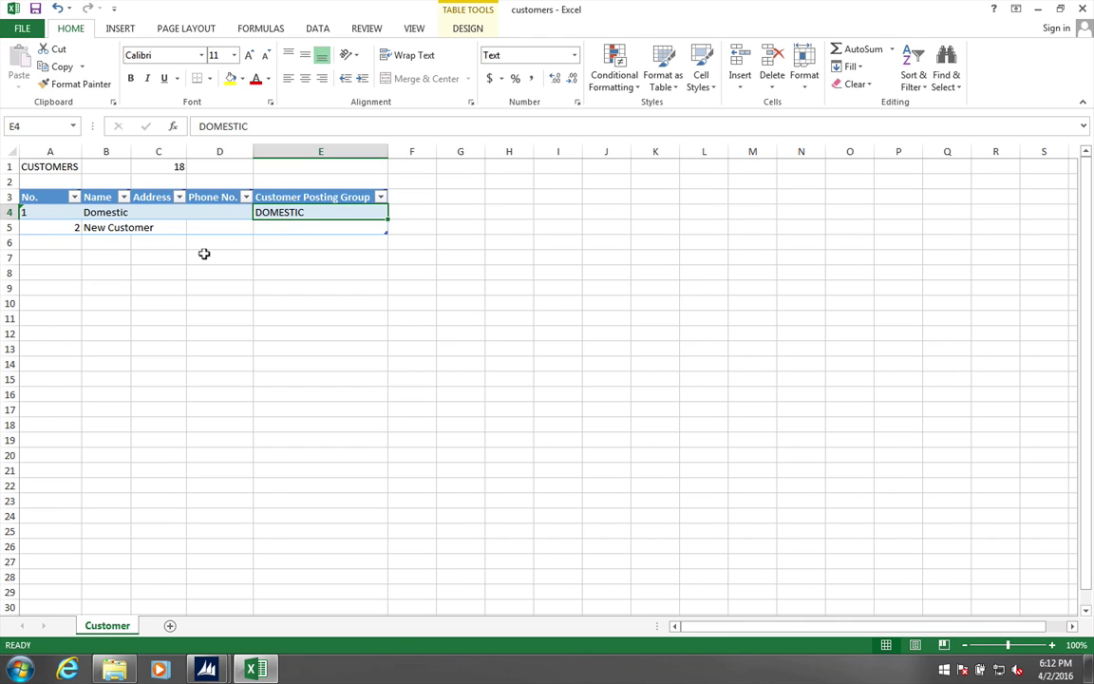
key("ctrl+c")
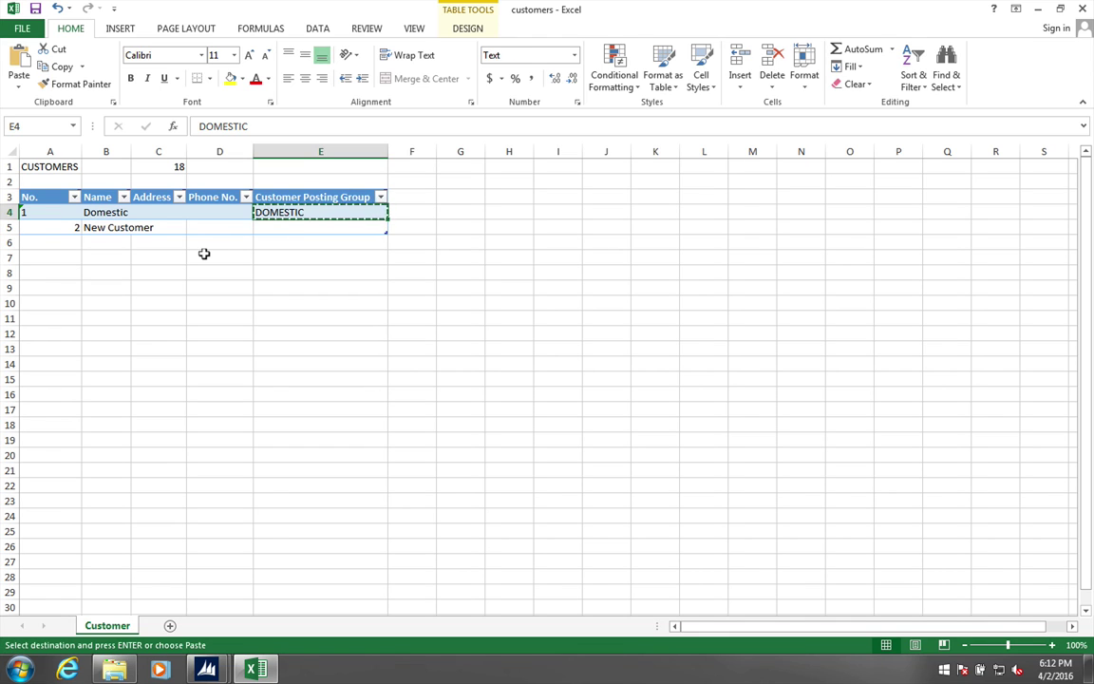
key("Down")
key("ctrl+v")
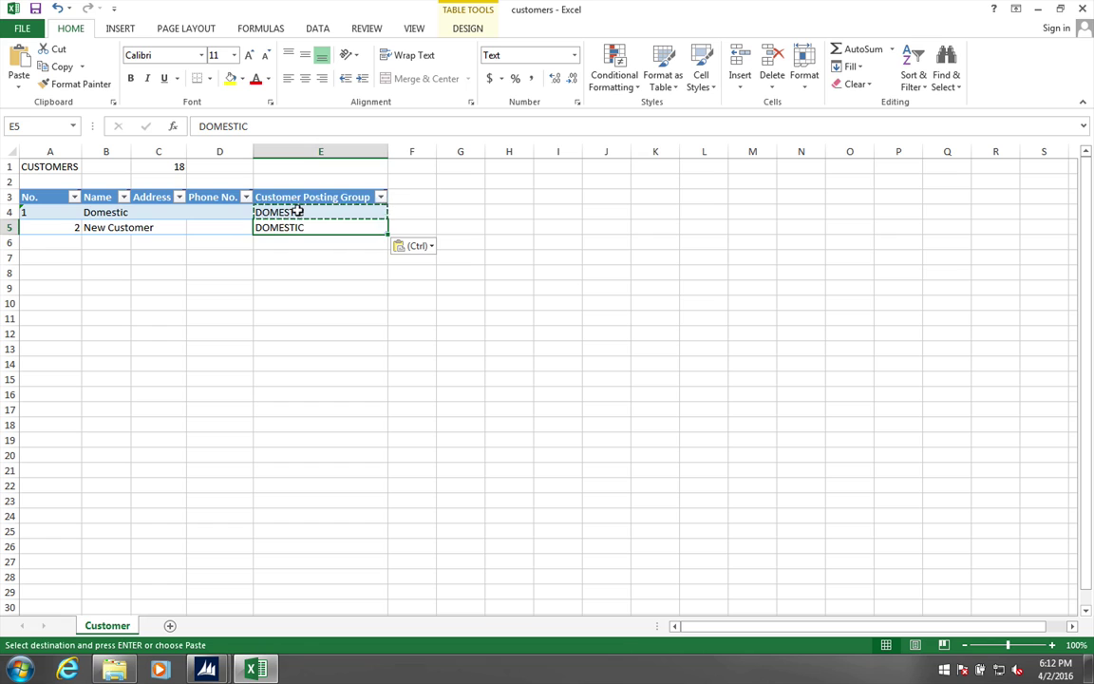
Step: Try appending "sldkfj" to the posting group in E5, and restore it to DOMESTIC
left_click(297, 211)
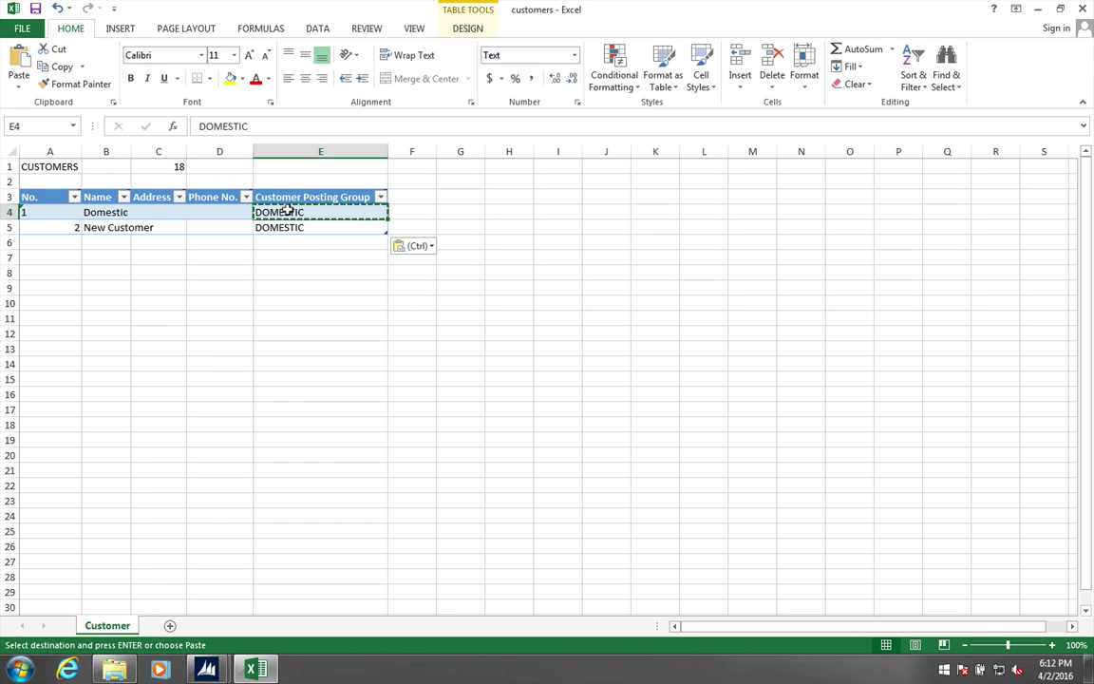
left_click(295, 227)
double_click(313, 227)
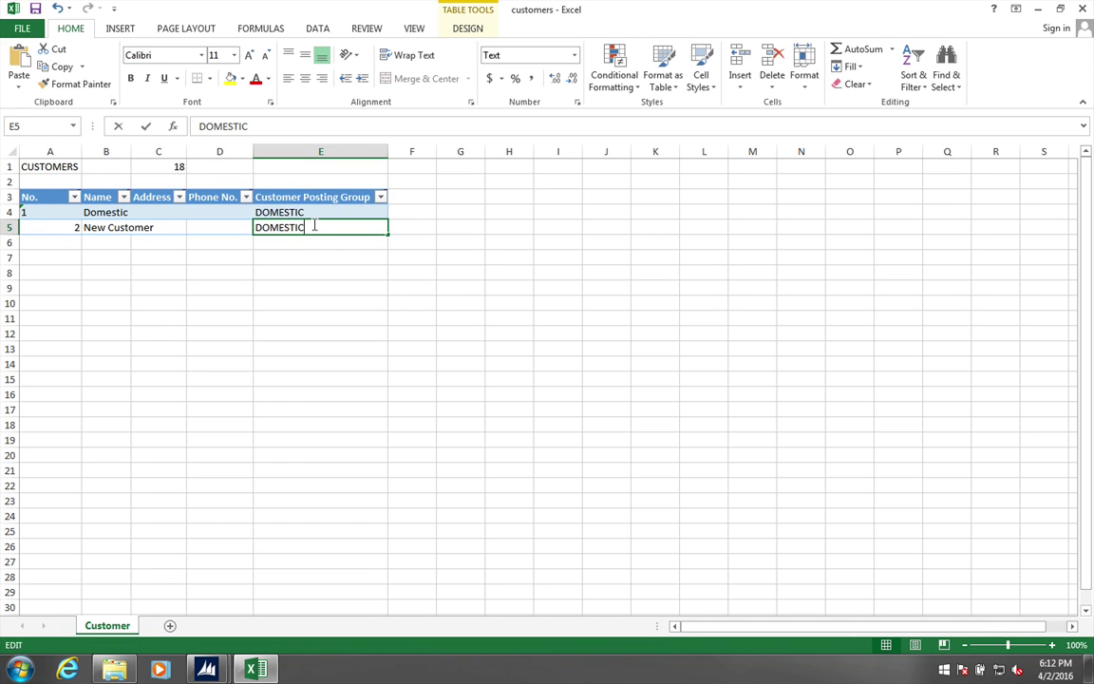
type("sldkfj")
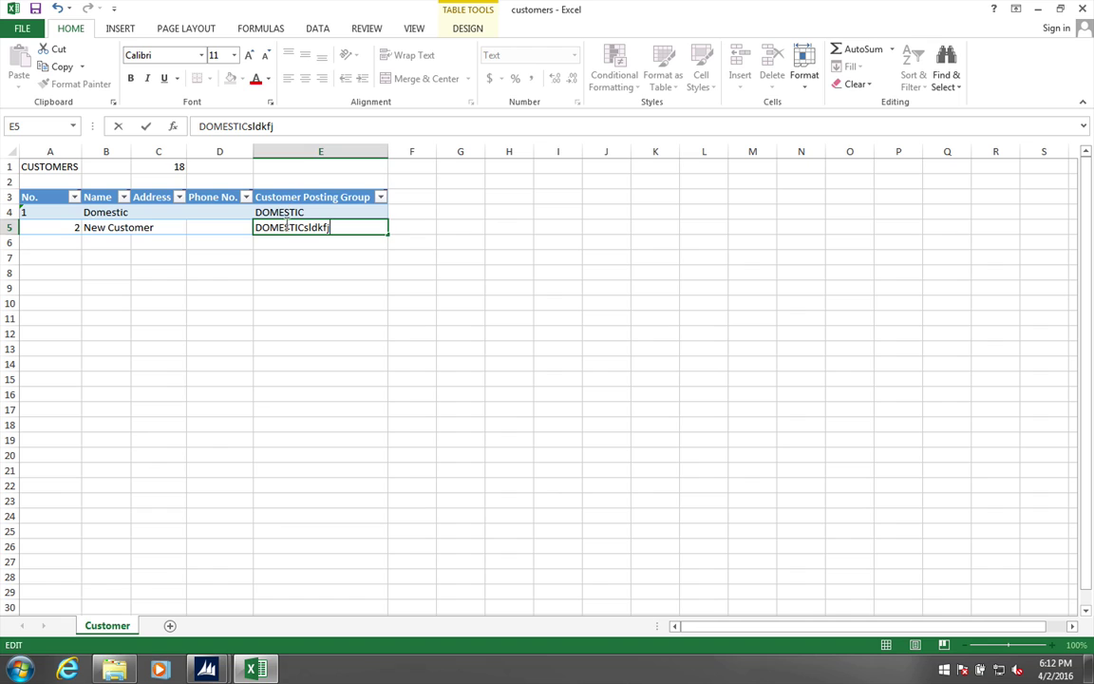
double_click(330, 227)
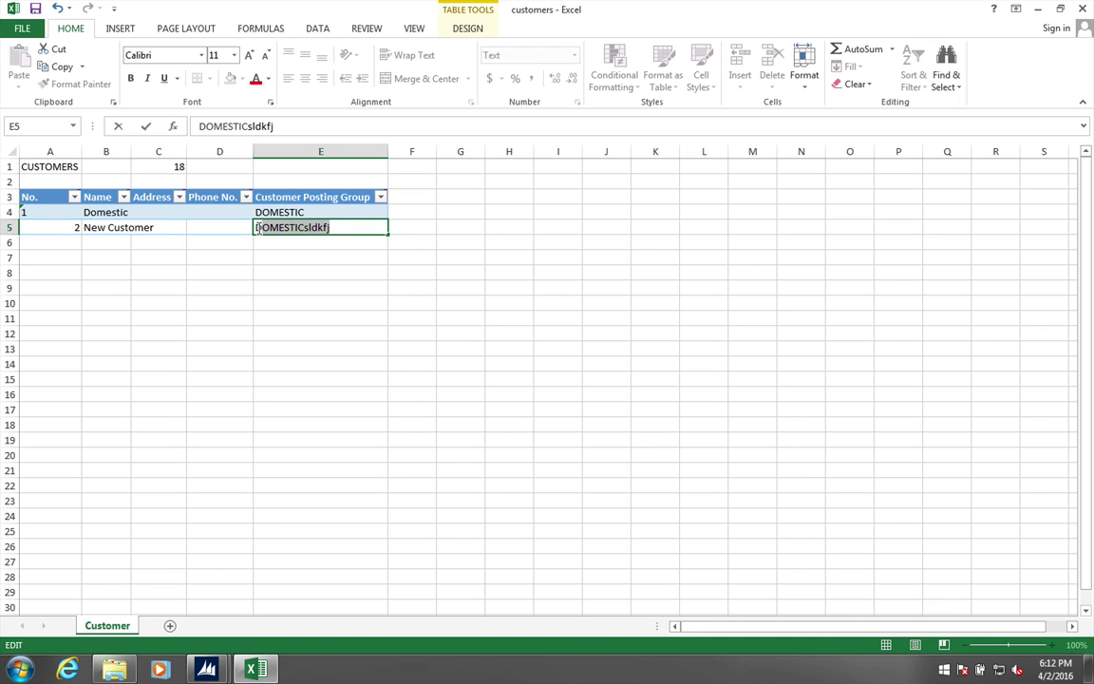
left_click(332, 226)
key("BackSpace")
key("BackSpace")
key("BackSpace")
key("BackSpace")
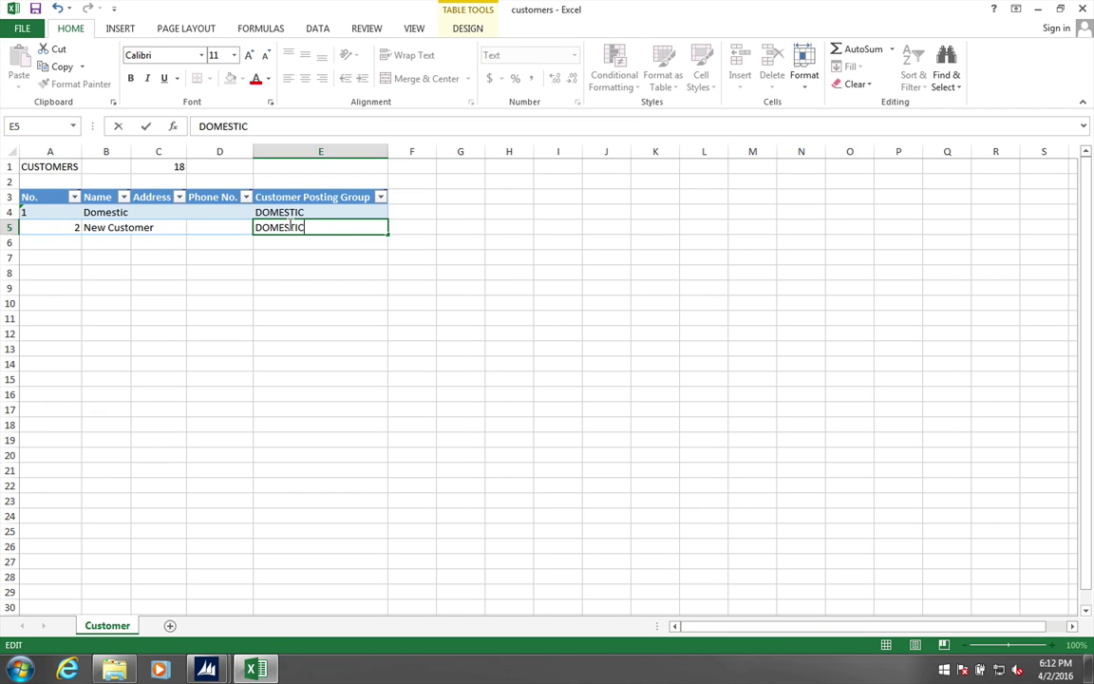
key("Tab")
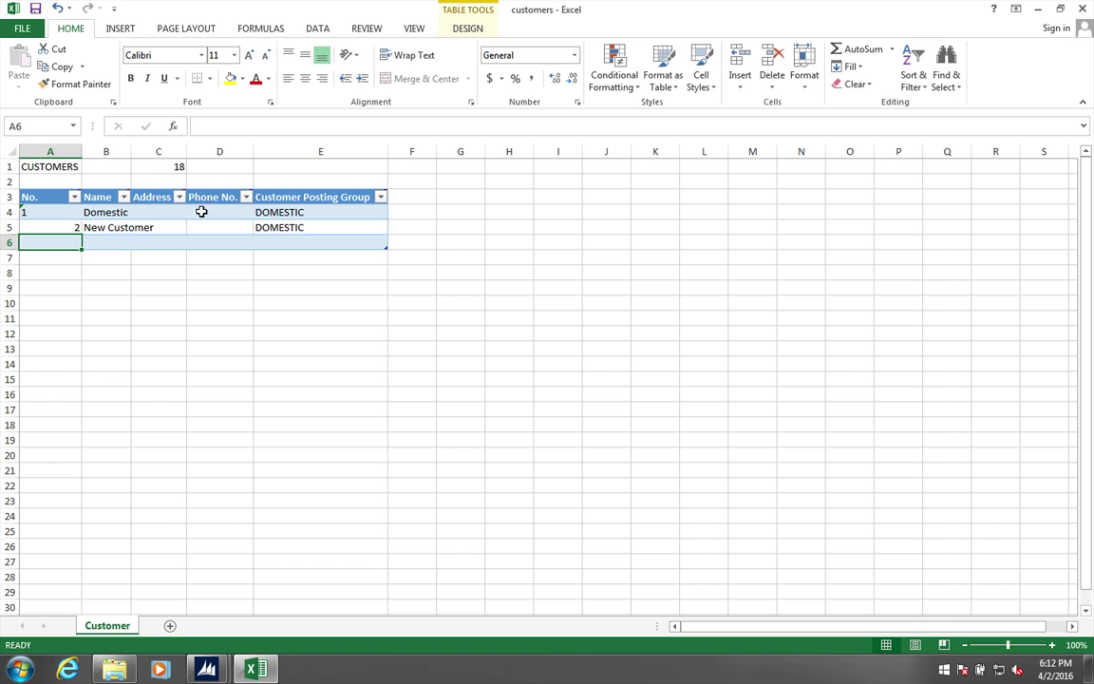
Step: Check the number format of the existing customer's cells in row 4 and format row 5 as Text to match
left_click(46, 211)
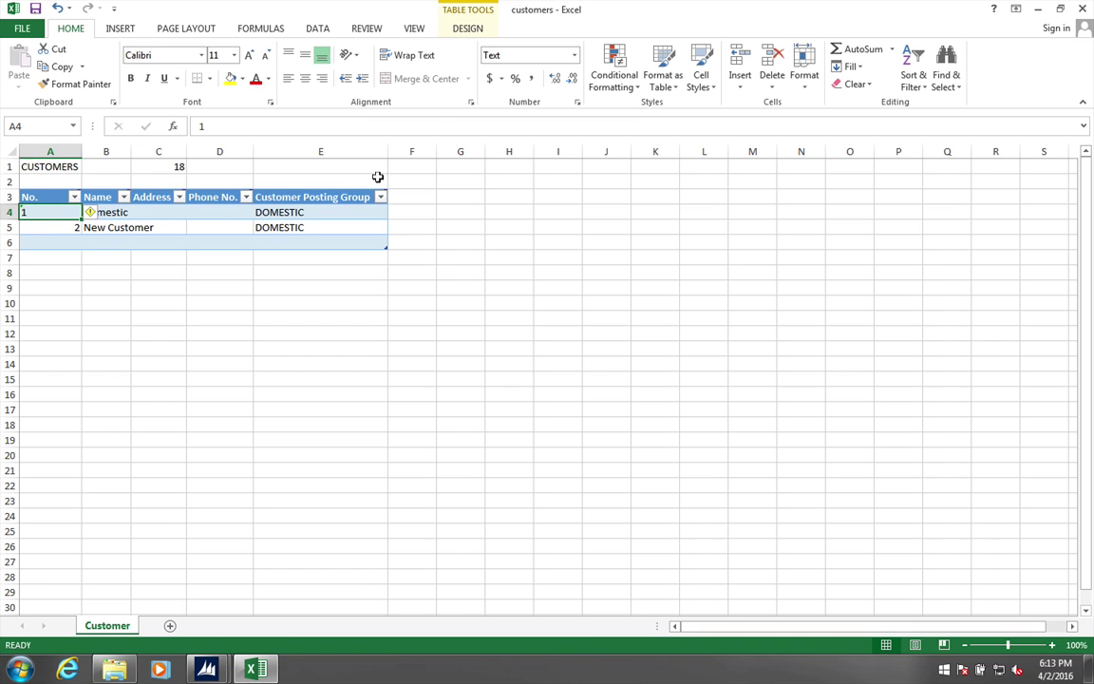
left_click(112, 213)
left_click(64, 212)
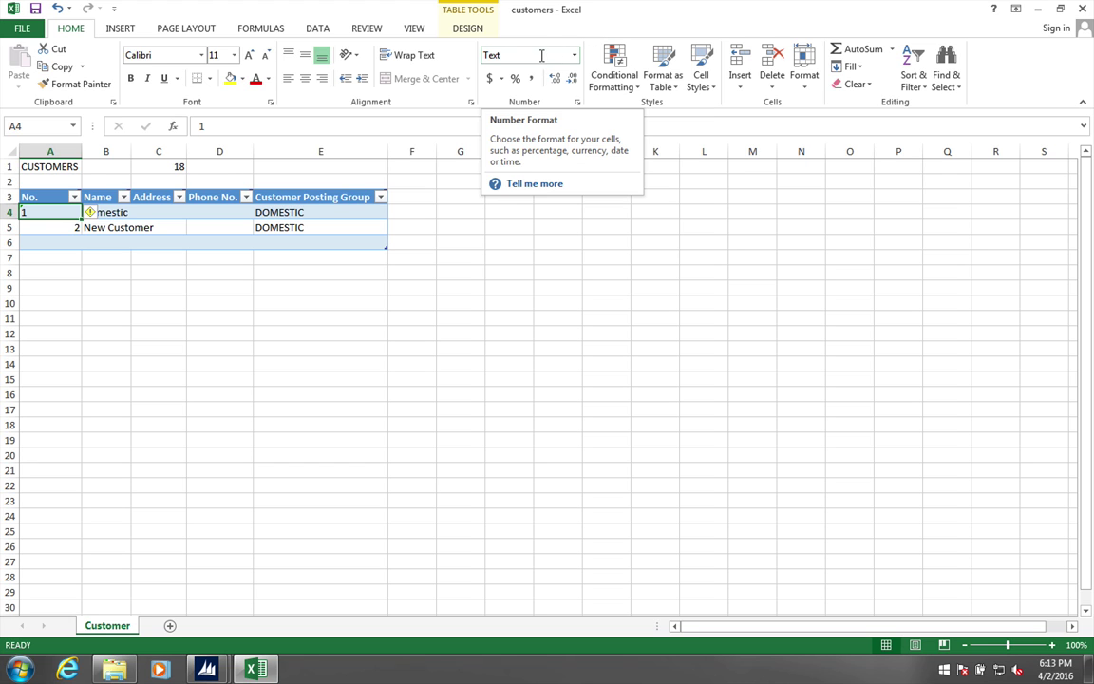
left_click(112, 212)
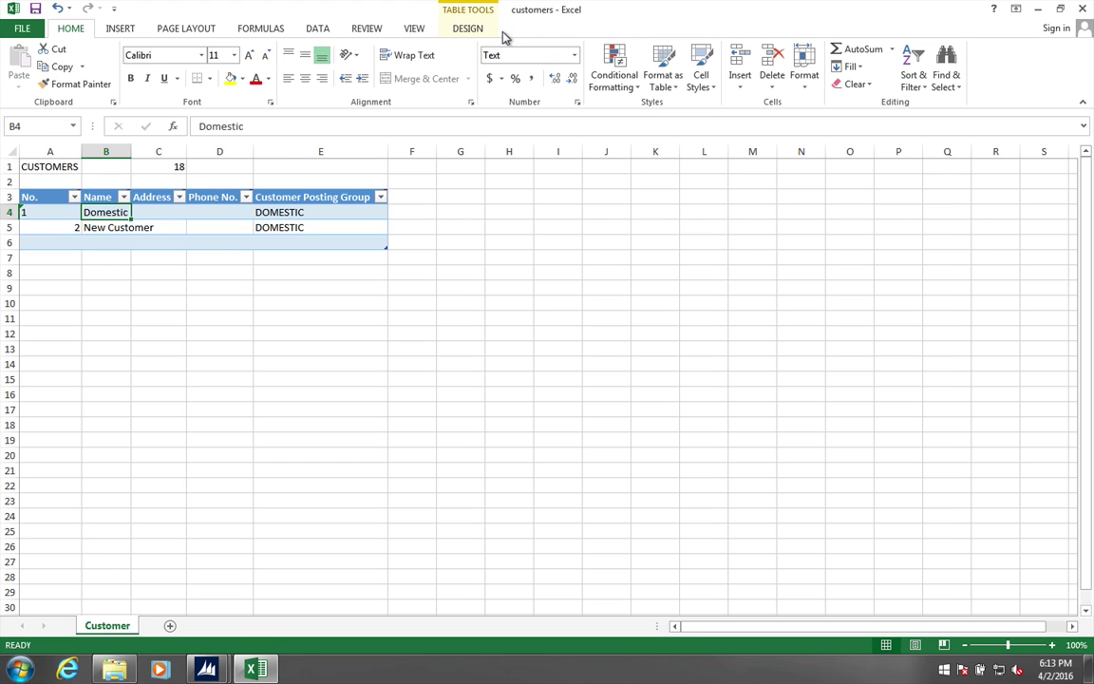
left_click(261, 195)
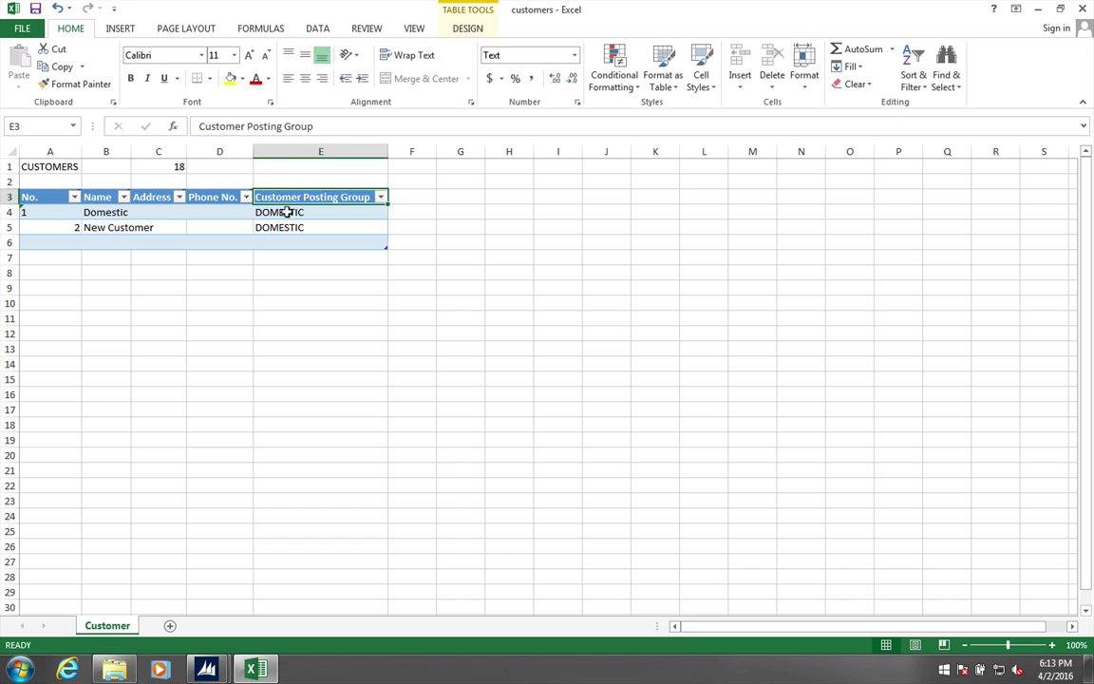
left_click(288, 211)
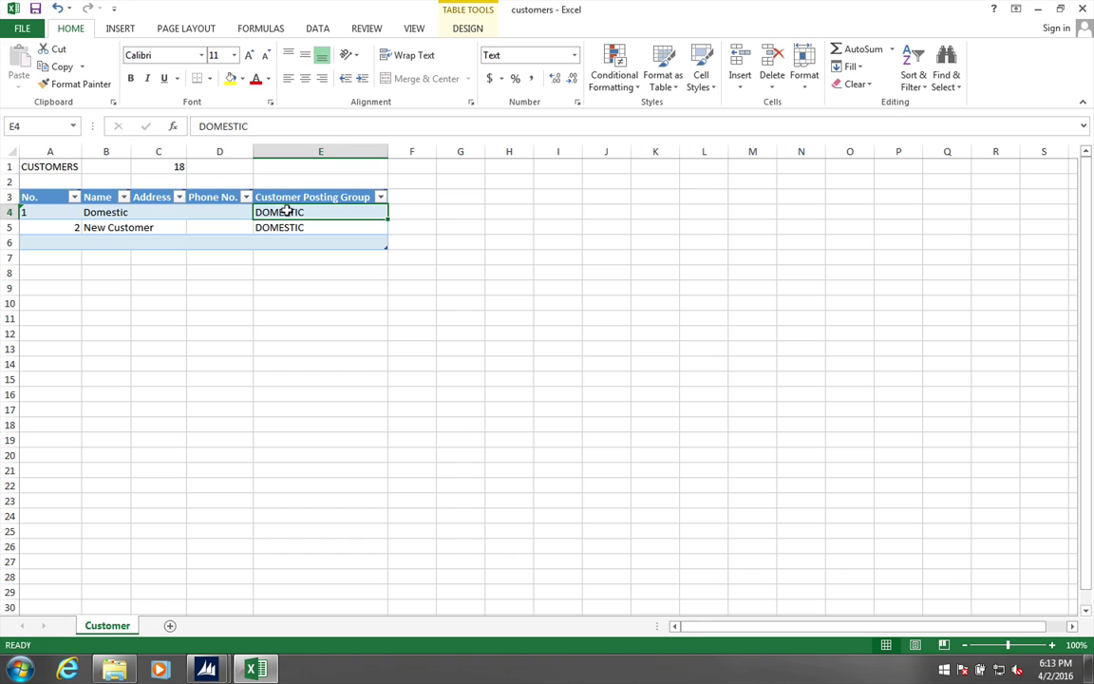
left_click(10, 227)
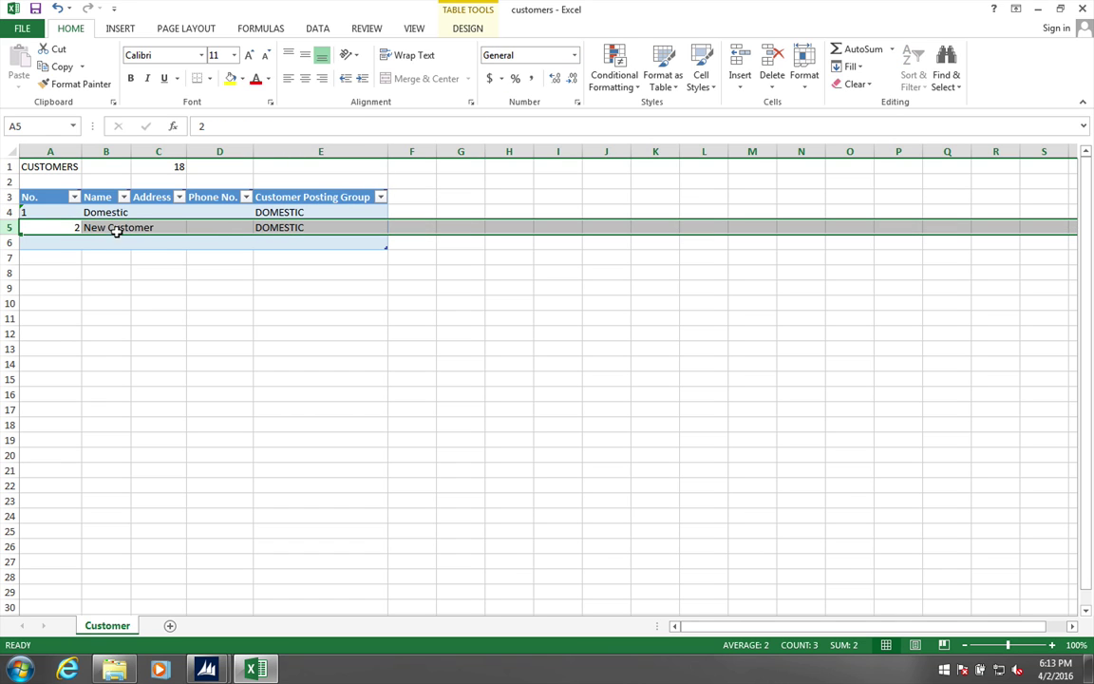
left_click(574, 59)
left_click(537, 403)
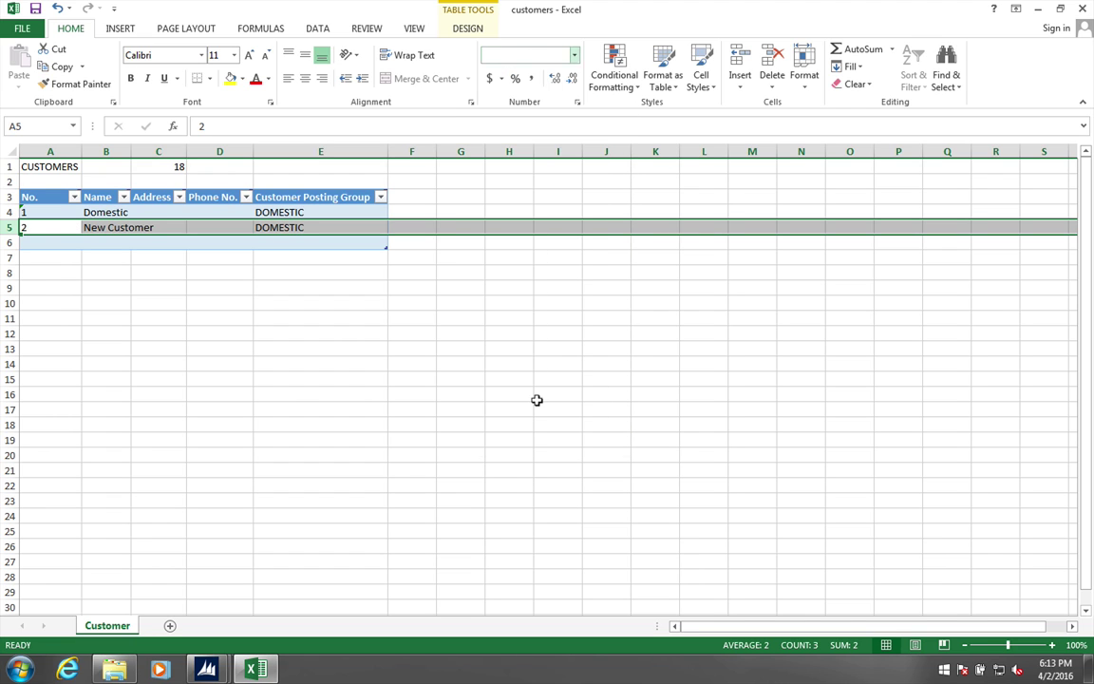
left_click(137, 225)
left_click(269, 226)
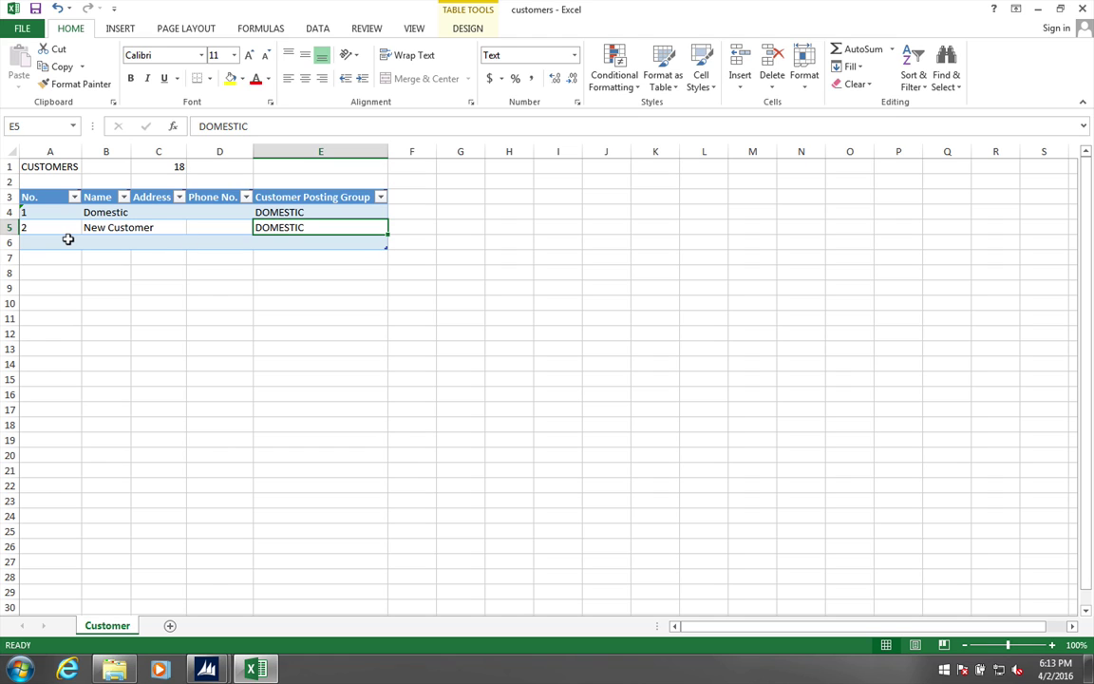
Step: Resize the customer table to end at row 5 without the empty row, and close the workbook with its changes saved
left_click(37, 241)
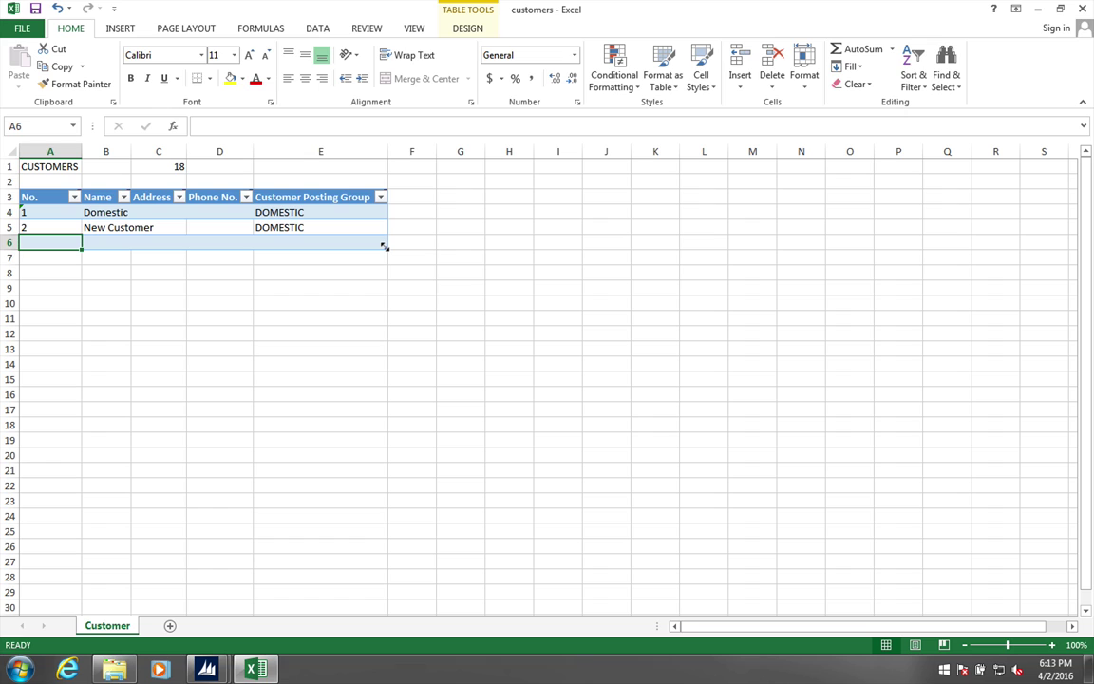
left_click_drag(384, 242, 381, 230)
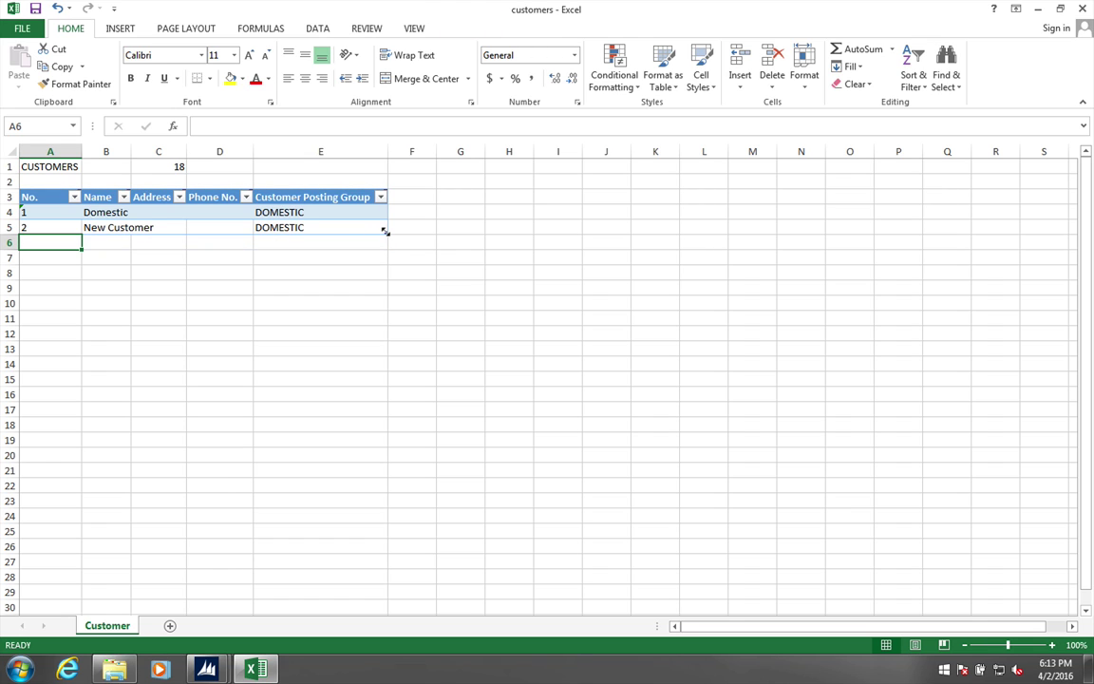
left_click_drag(384, 229, 384, 218)
left_click_drag(385, 218, 386, 231)
left_click(1082, 11)
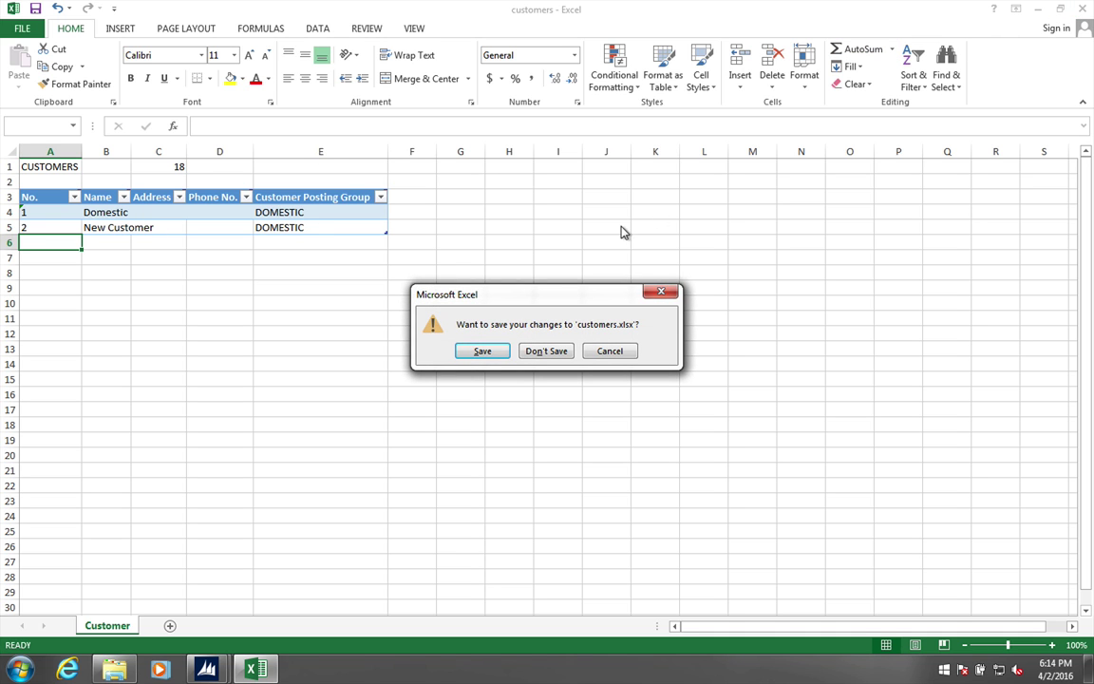
left_click(484, 352)
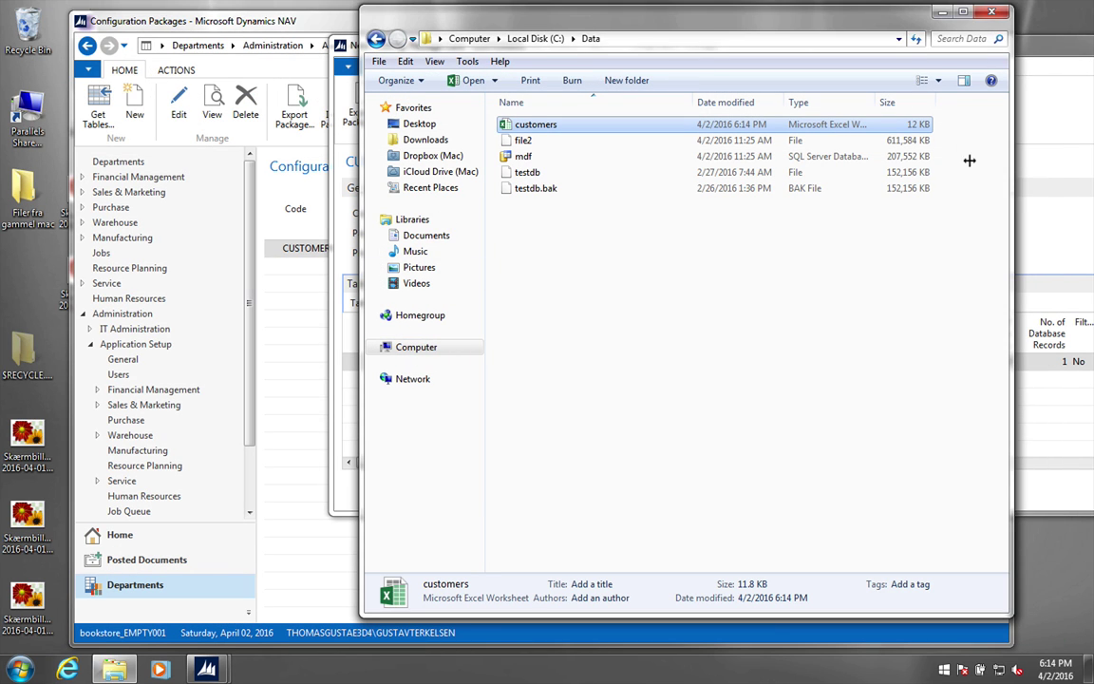
Step: Return to the CUSTOMERS package card in Dynamics NAV and import the customers workbook from C:\Data
left_click(1006, 13)
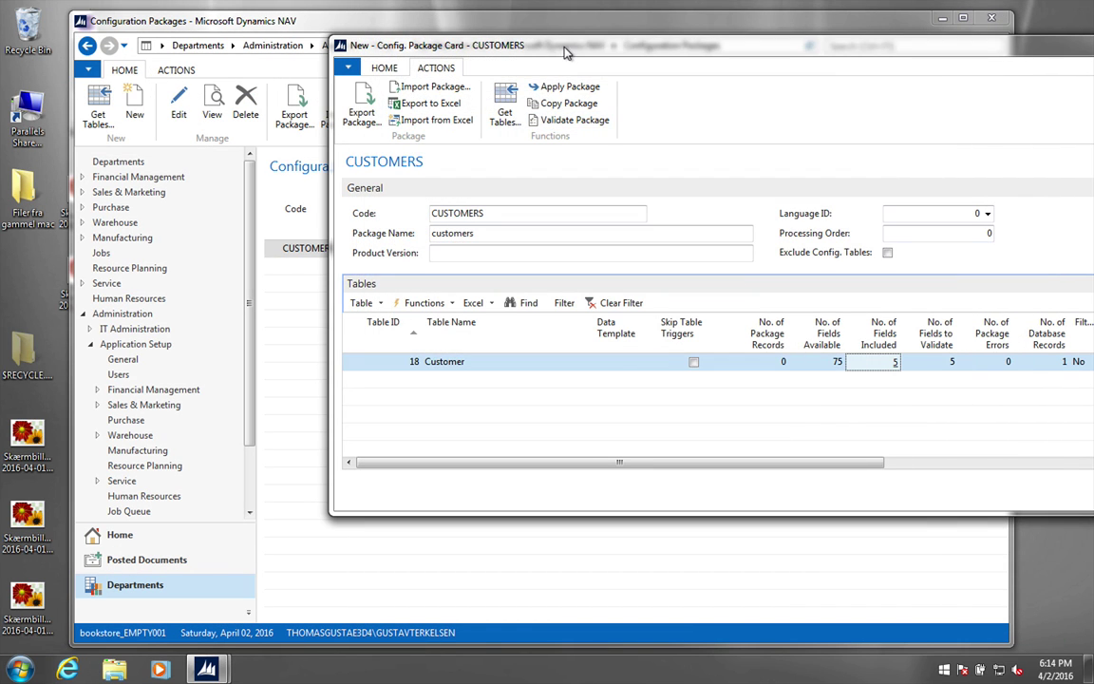
left_click_drag(559, 45, 367, 45)
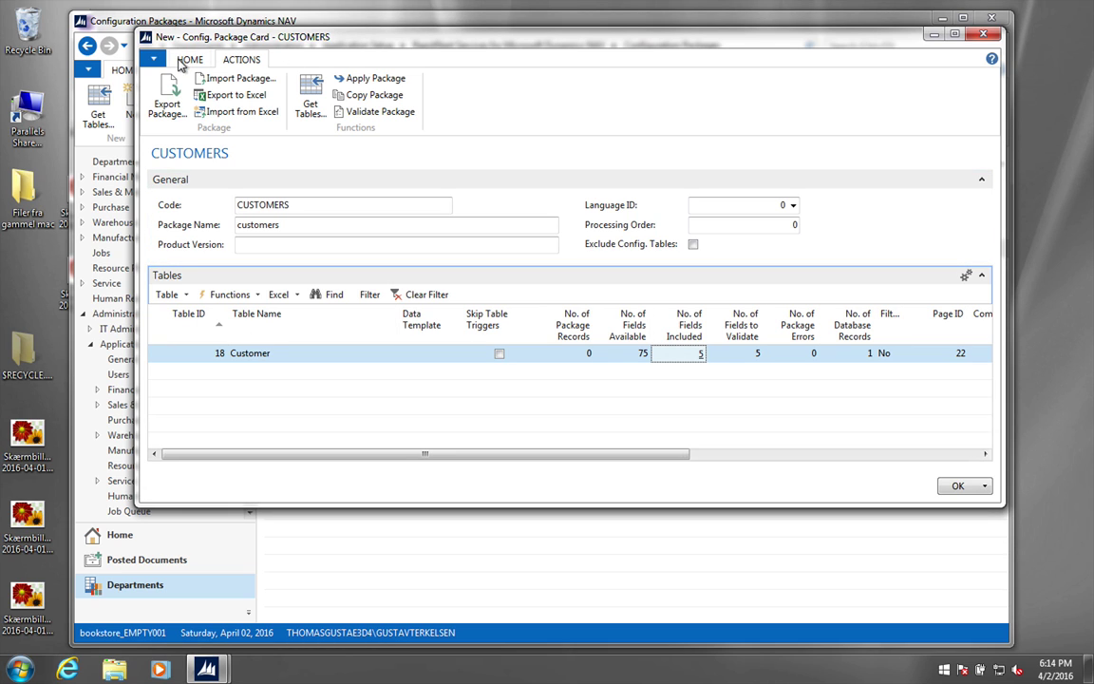
left_click(225, 112)
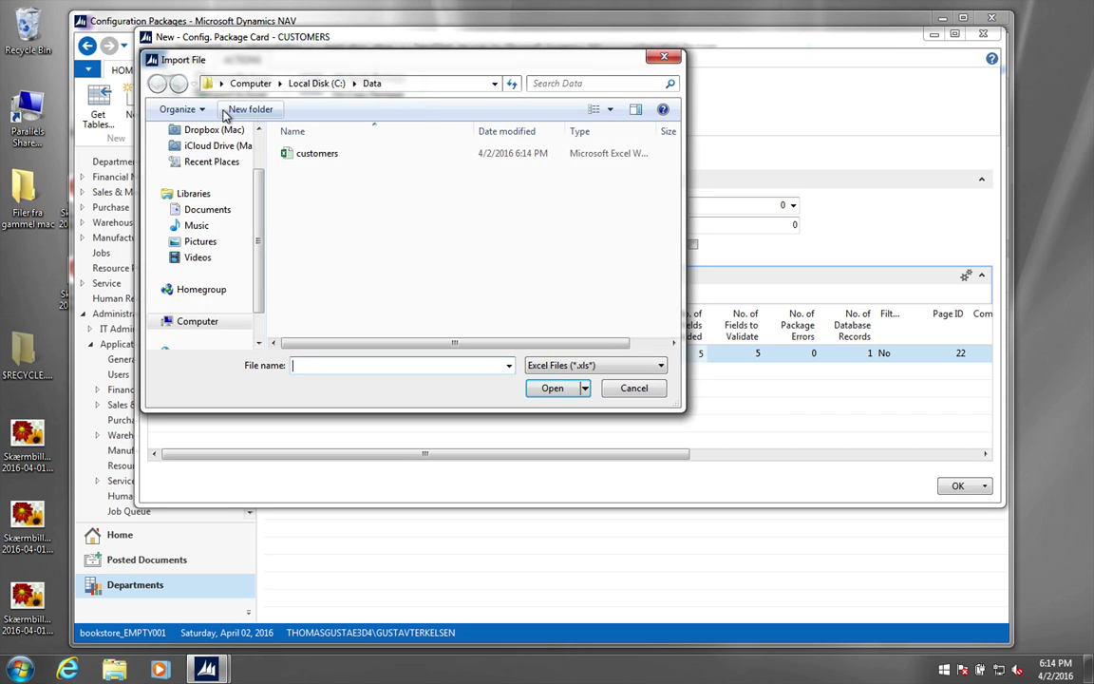
double_click(331, 155)
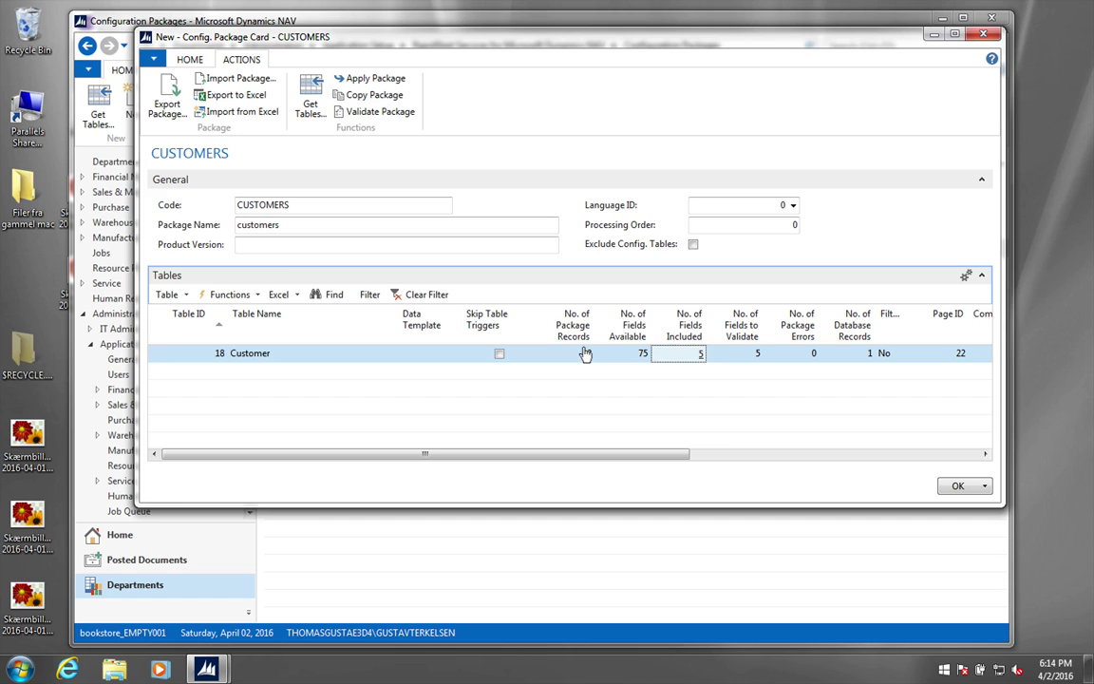
Step: Review the Customer table's package records and validate the customers package
left_click(586, 353)
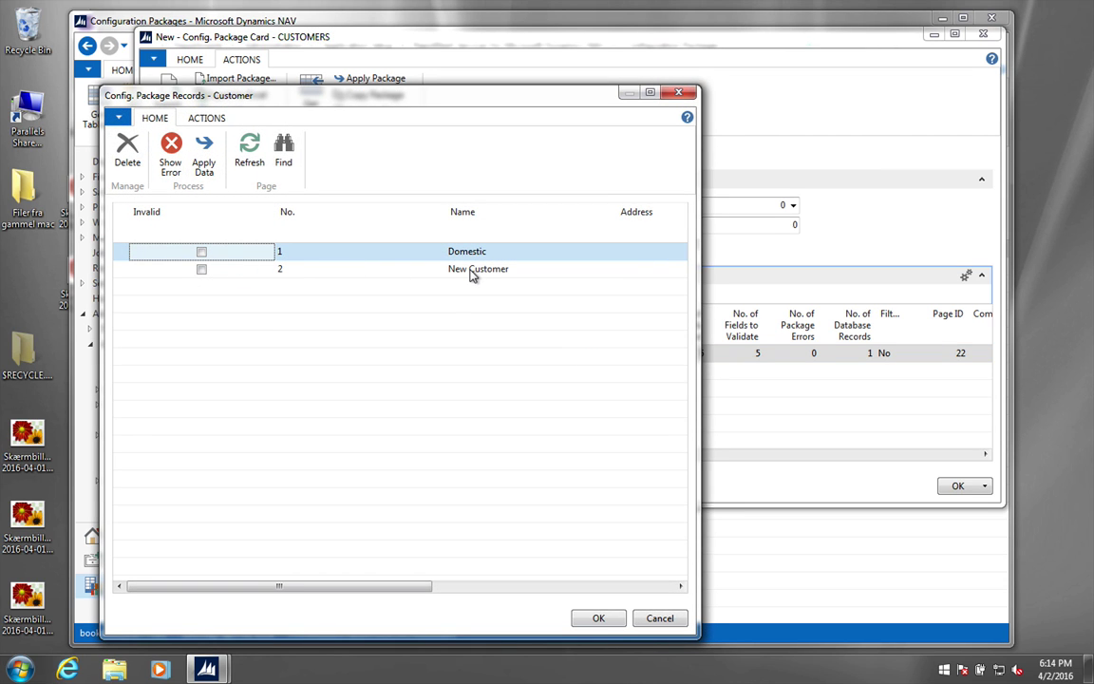
left_click(679, 93)
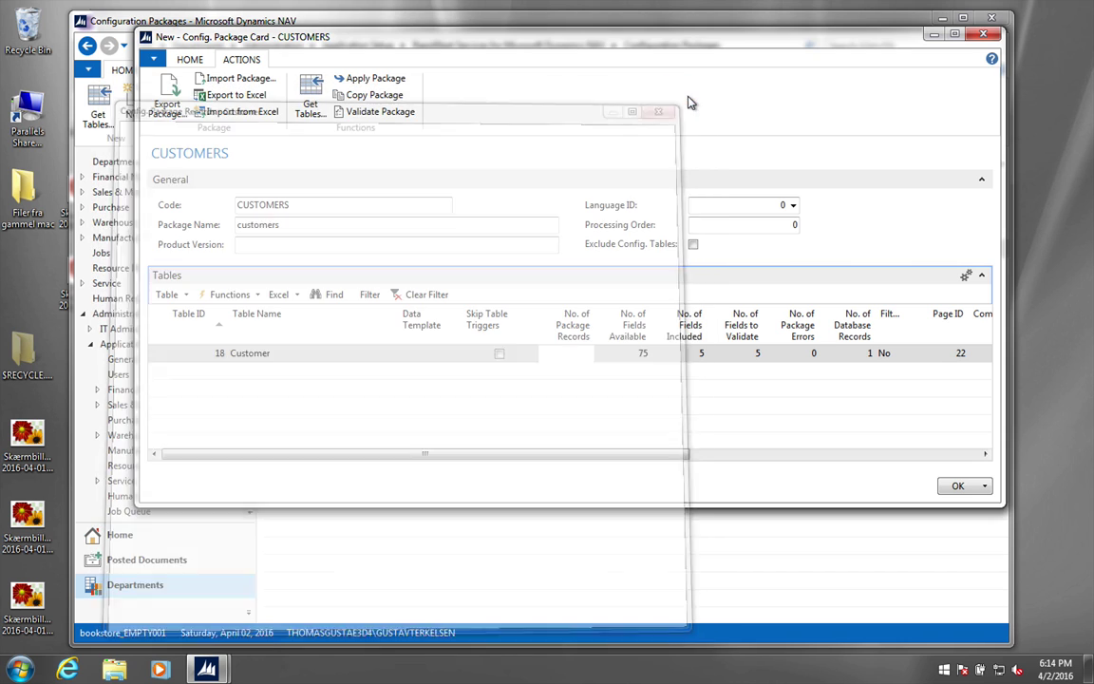
left_click(381, 112)
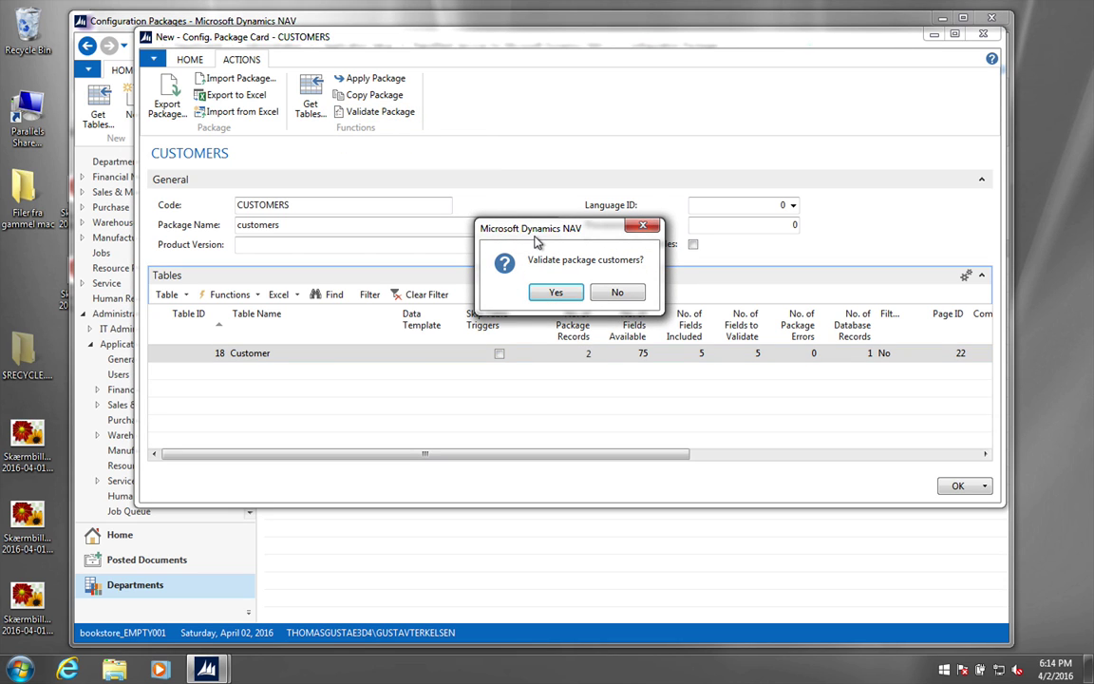
left_click(556, 294)
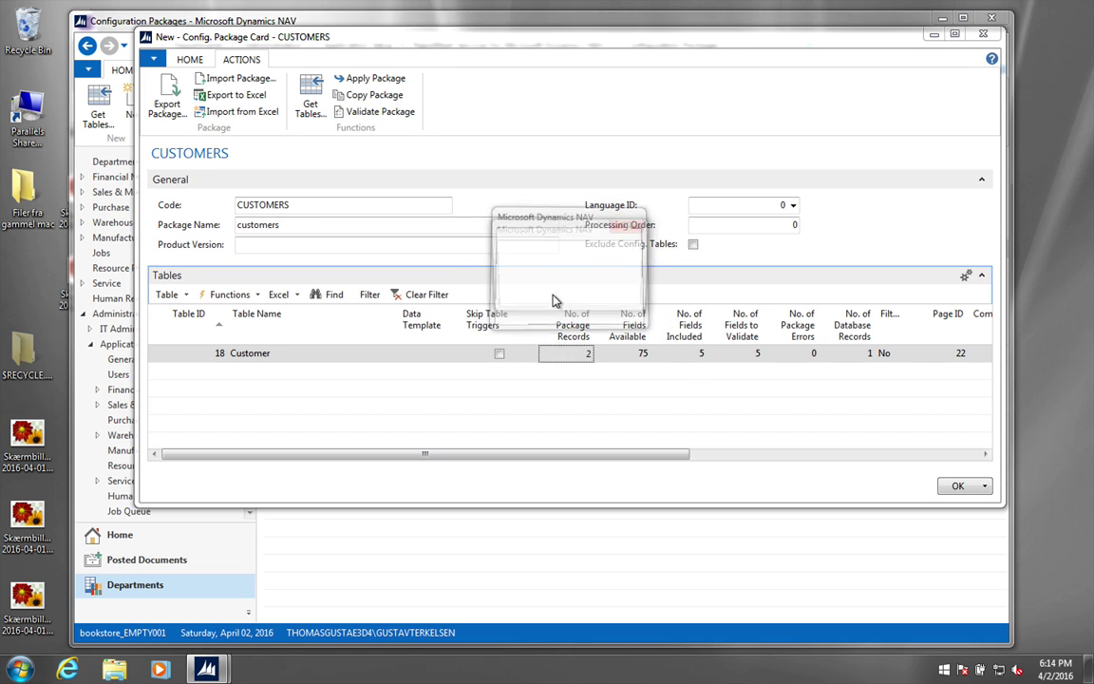
Step: Complete the validation of the CUSTOMERS package and review the Customer table's package records through to the Customer Posting Group
left_click(604, 291)
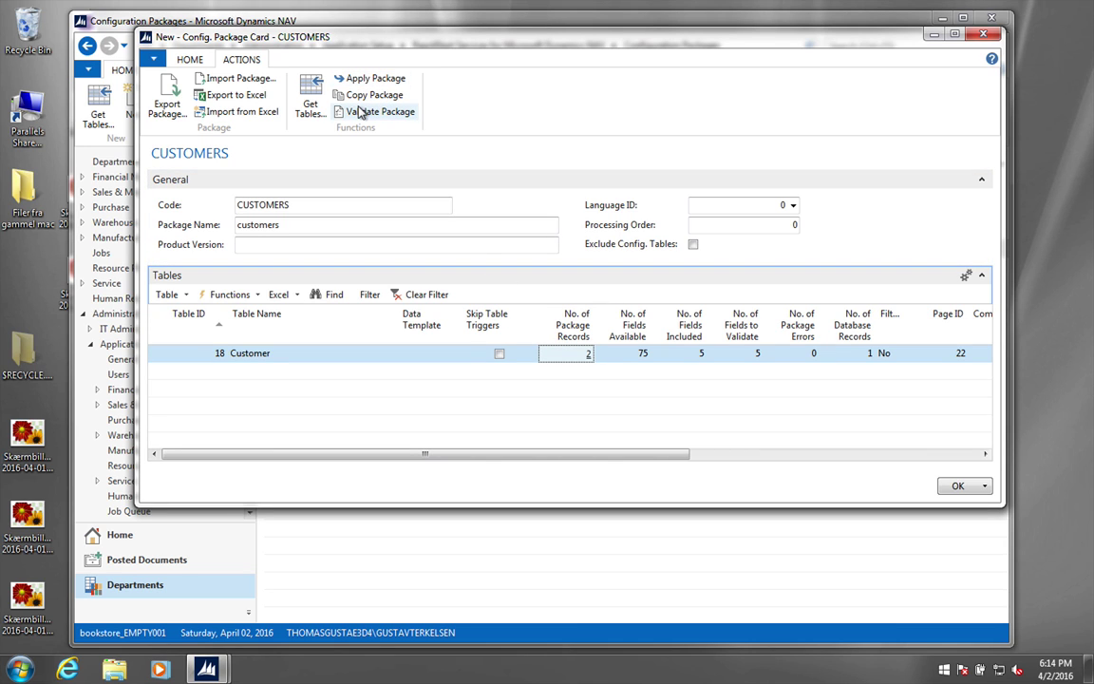
left_click(588, 353)
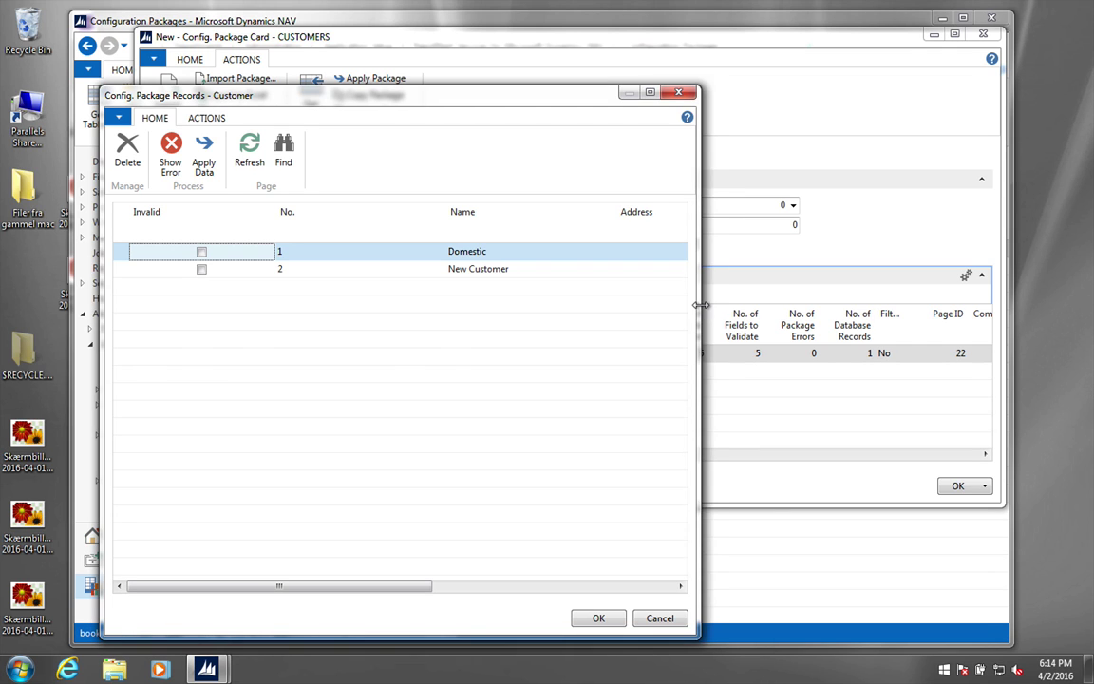
left_click_drag(700, 304, 995, 304)
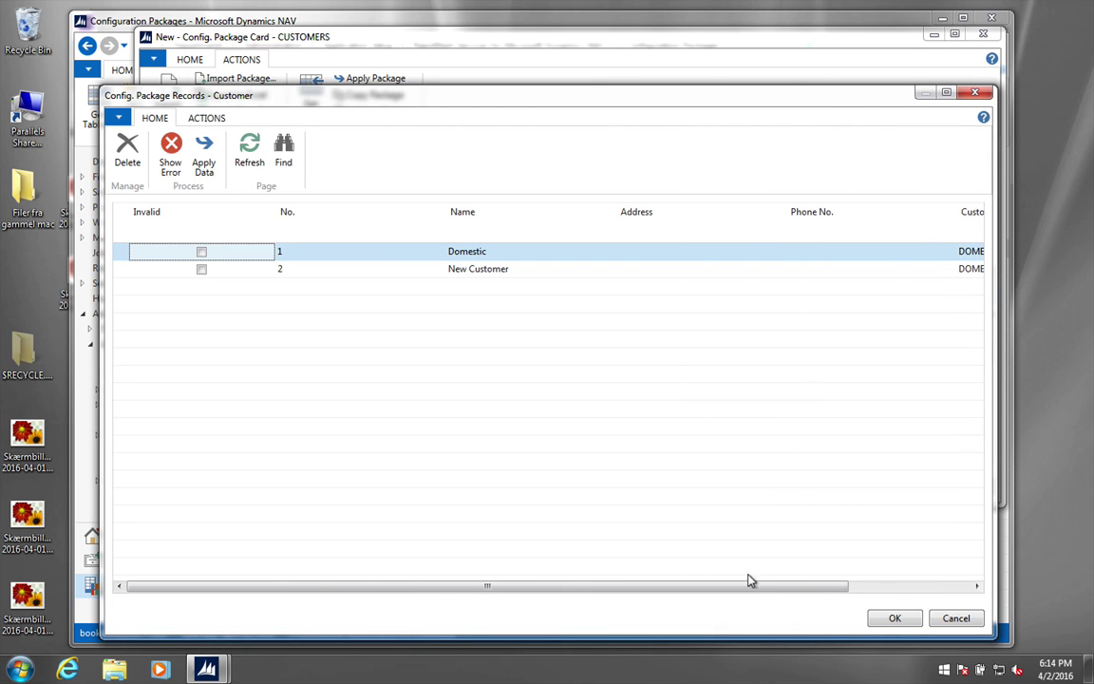
left_click_drag(748, 590, 896, 583)
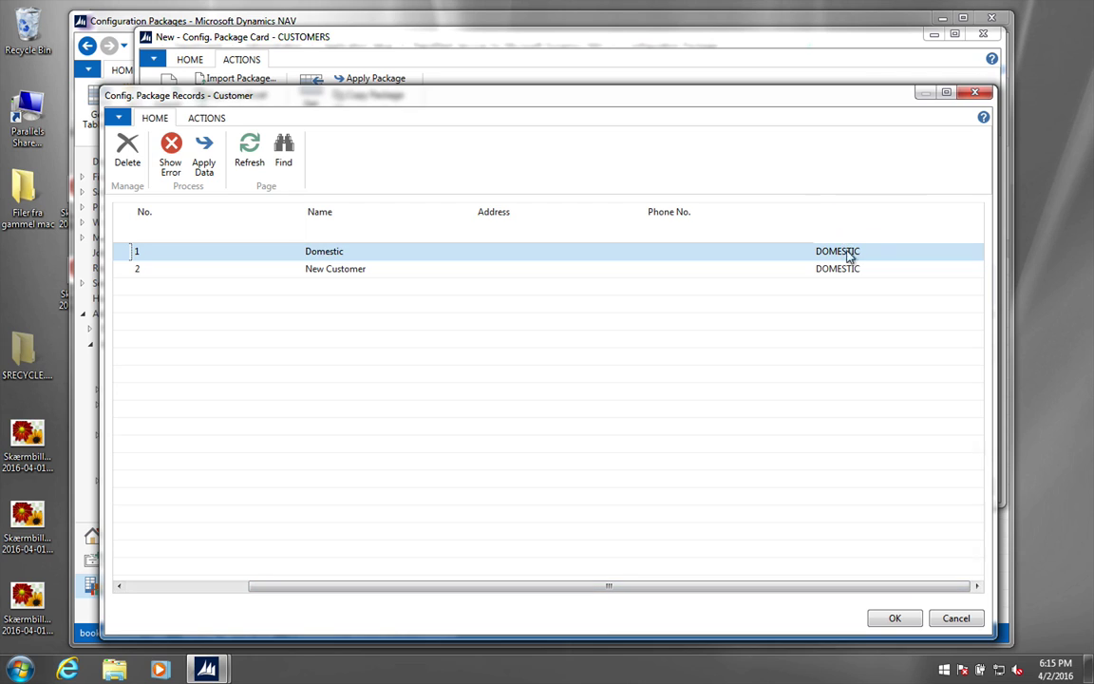
Step: Try to change New Customer's Customer Posting Group to DOMESTICwewf, discard the invalid entry, and close the package records
left_click(848, 268)
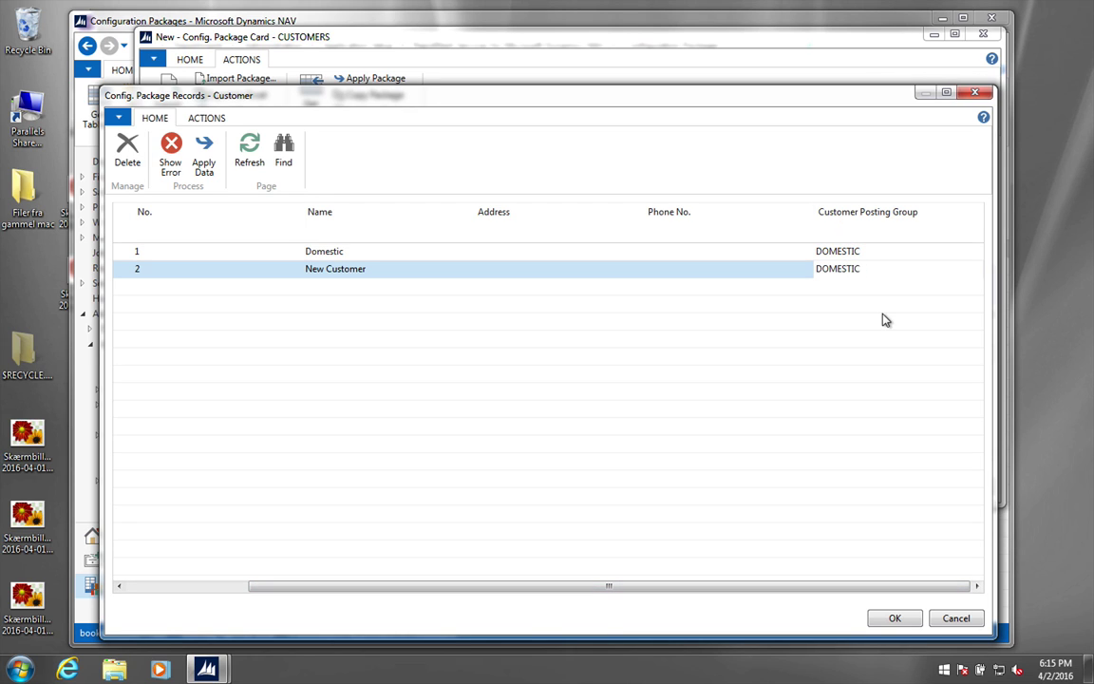
type("wewf")
key("Return")
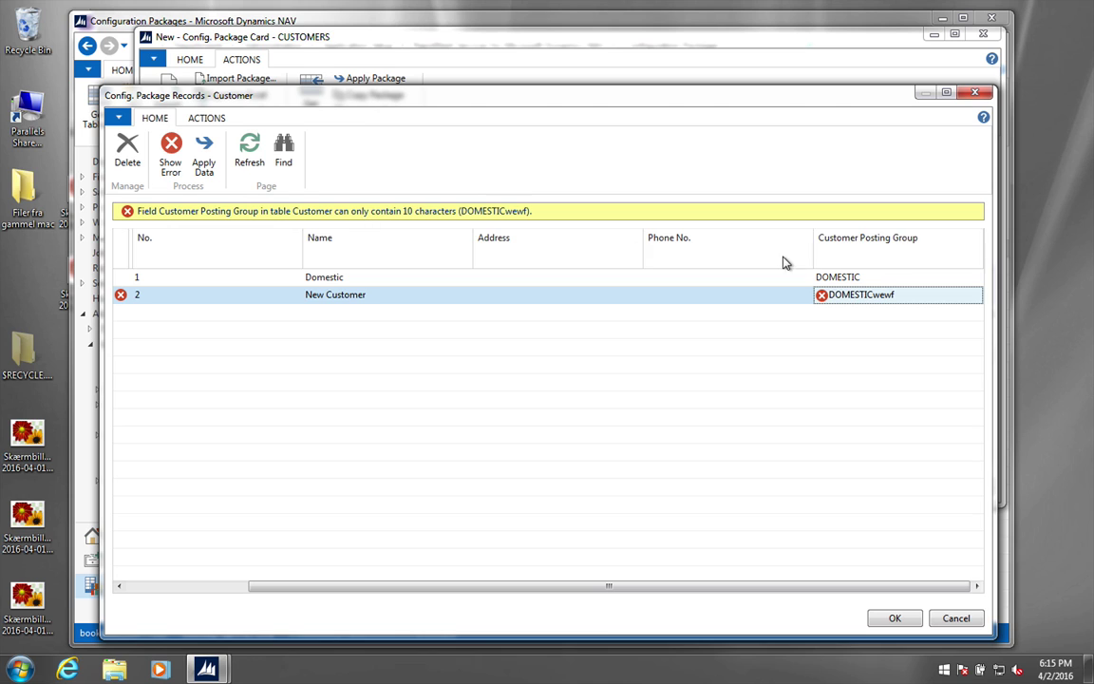
left_click(894, 294)
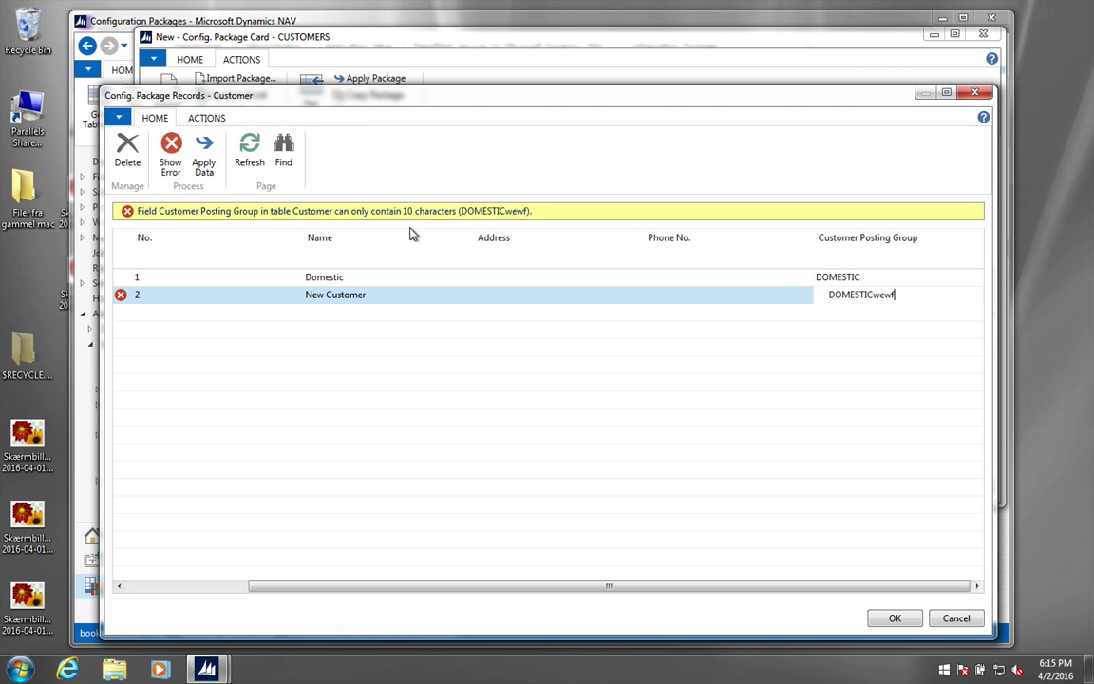
left_click(250, 152)
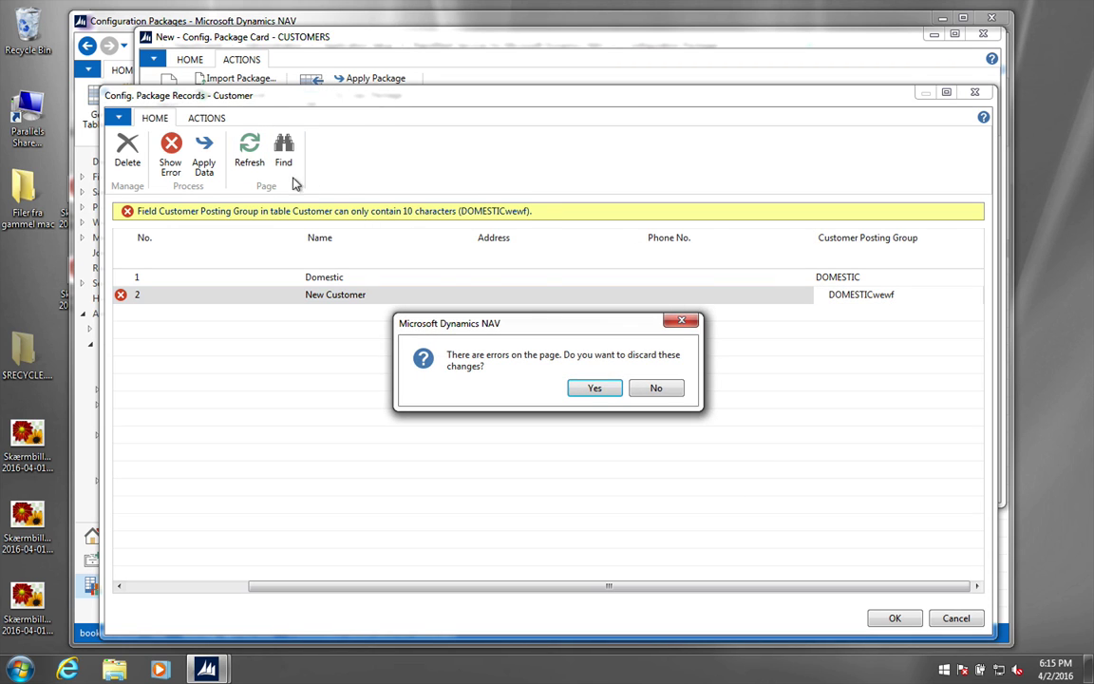
left_click(595, 388)
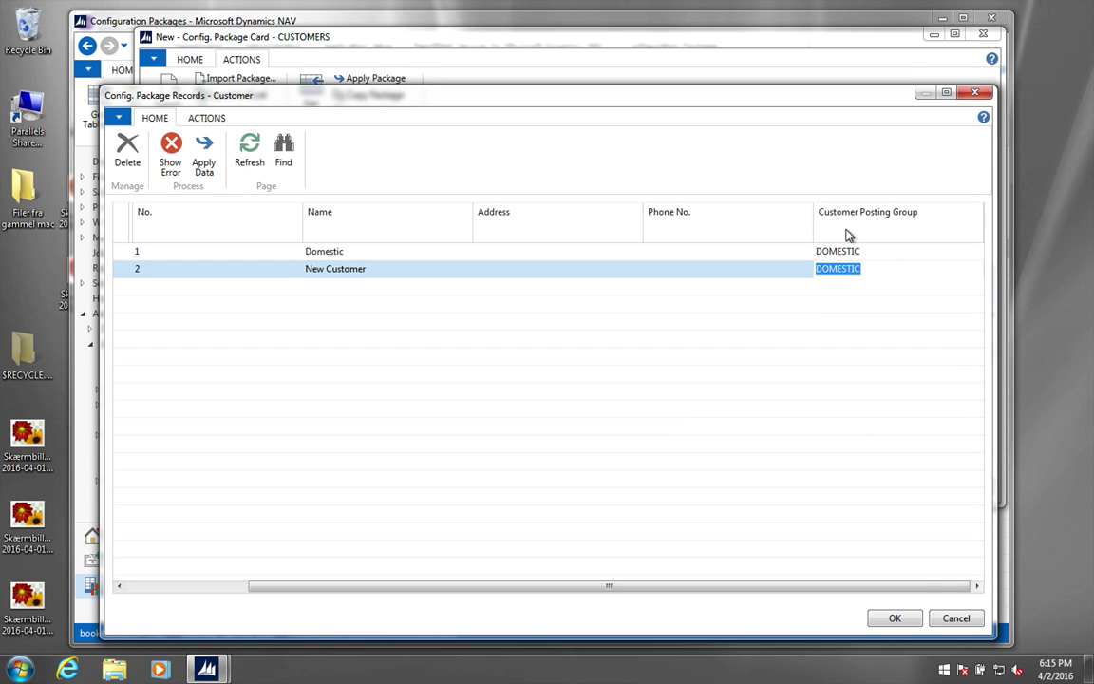
left_click(895, 619)
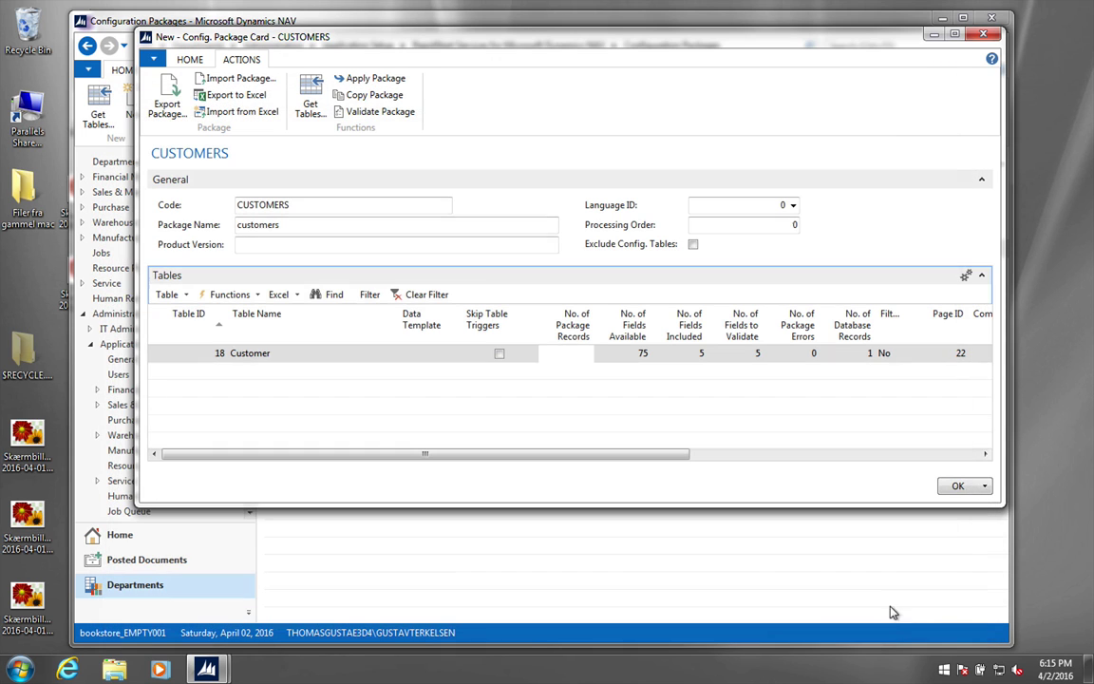
Step: Search for customers, open the Customers list, and arrange it beside the CUSTOMERS package card to check the existing customers
left_click_drag(384, 43, 334, 43)
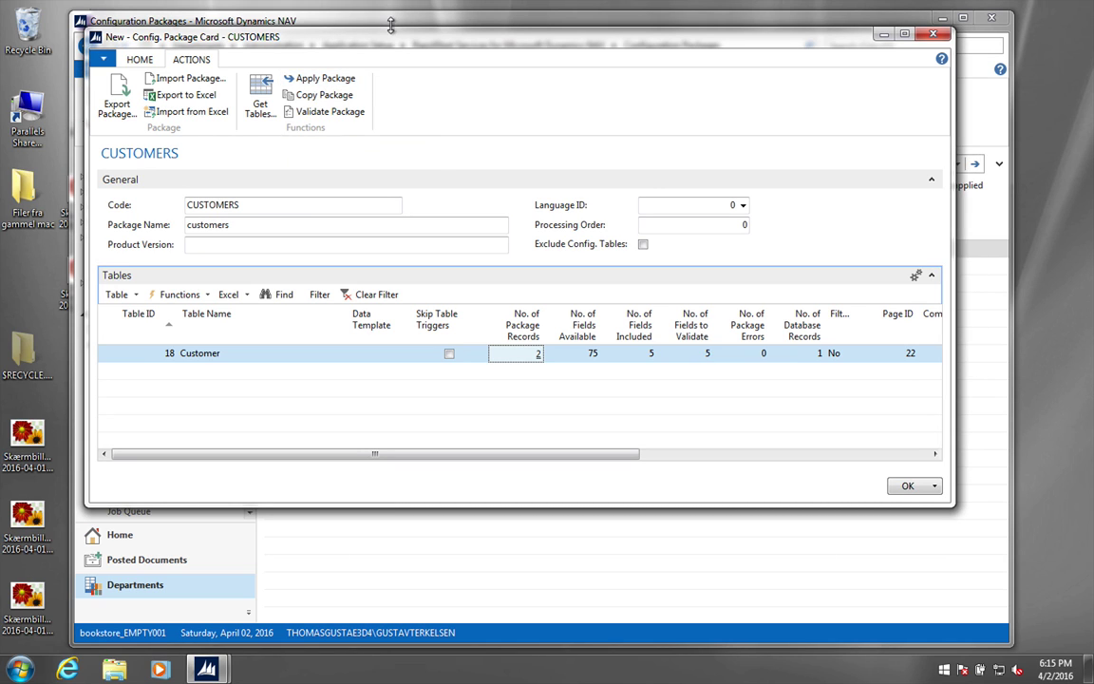
left_click_drag(351, 36, 255, 137)
left_click(817, 61)
left_click(855, 44)
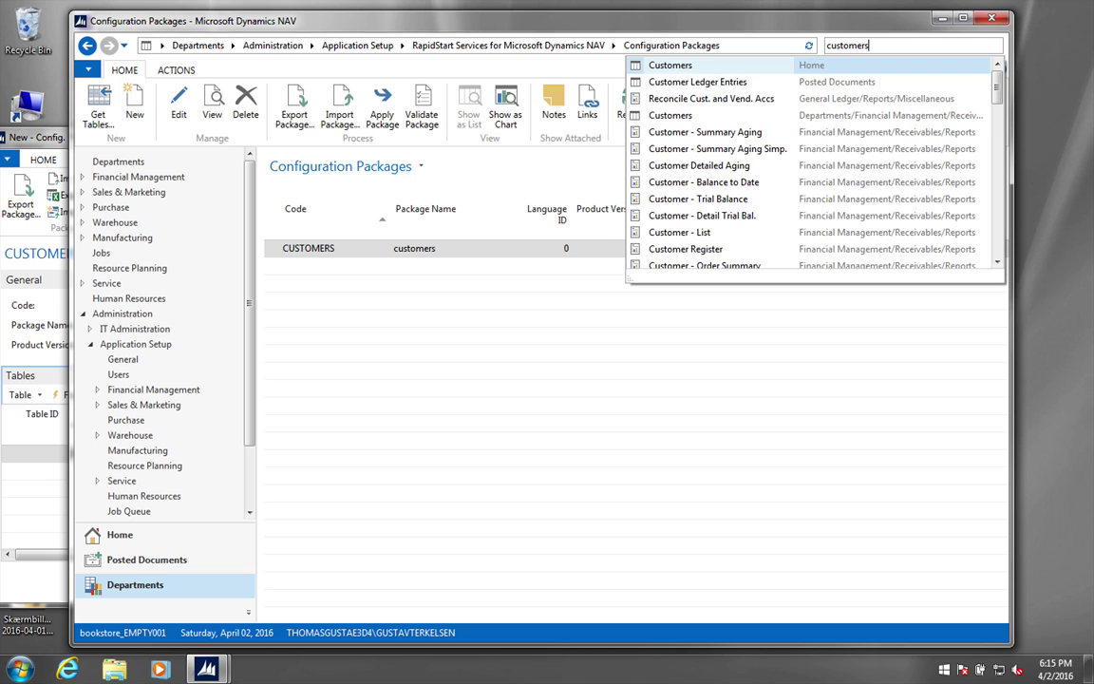
left_click(665, 65)
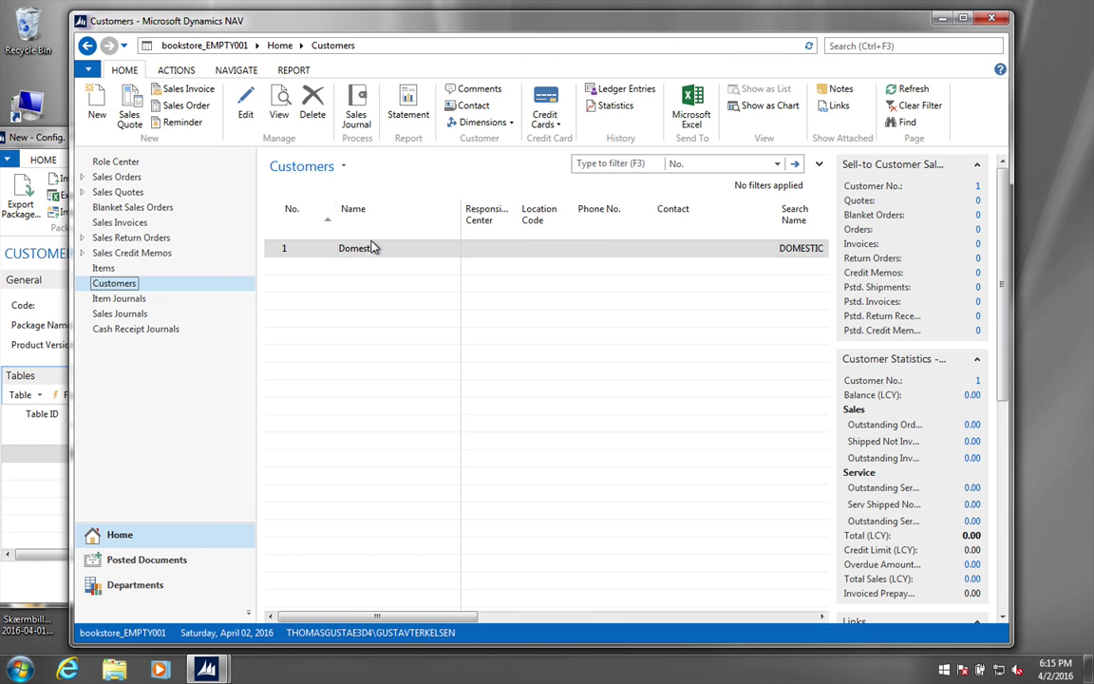
left_click_drag(322, 22, 432, 23)
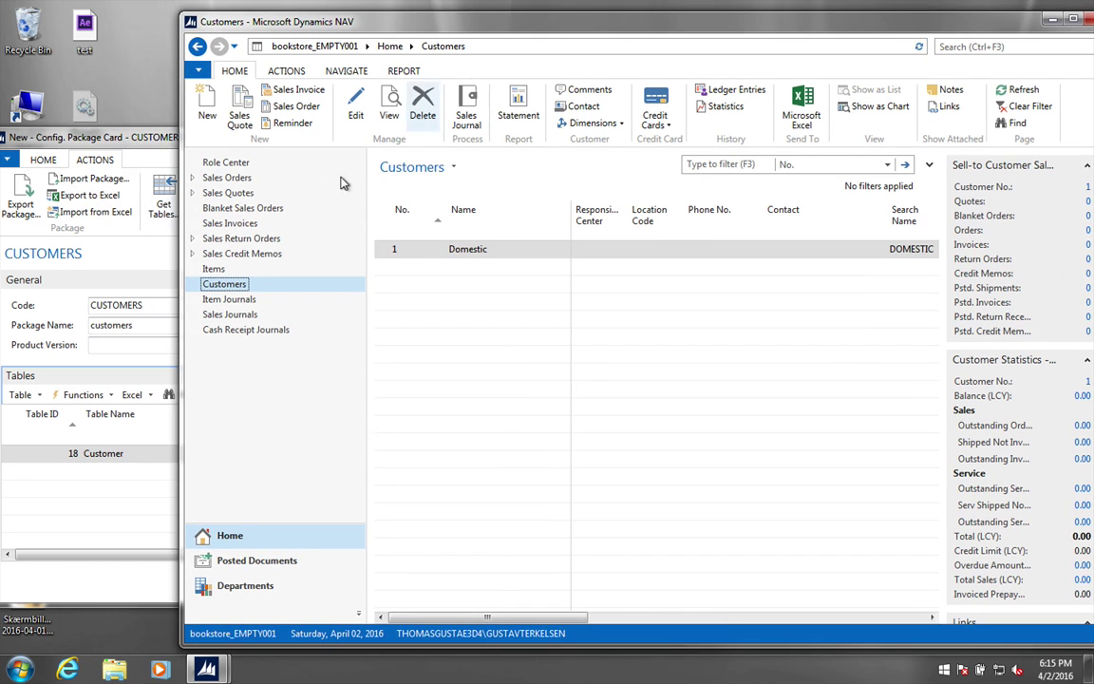
Step: Apply the CUSTOMERS package and select New Customer in the Customers list
left_click_drag(112, 137, 193, 69)
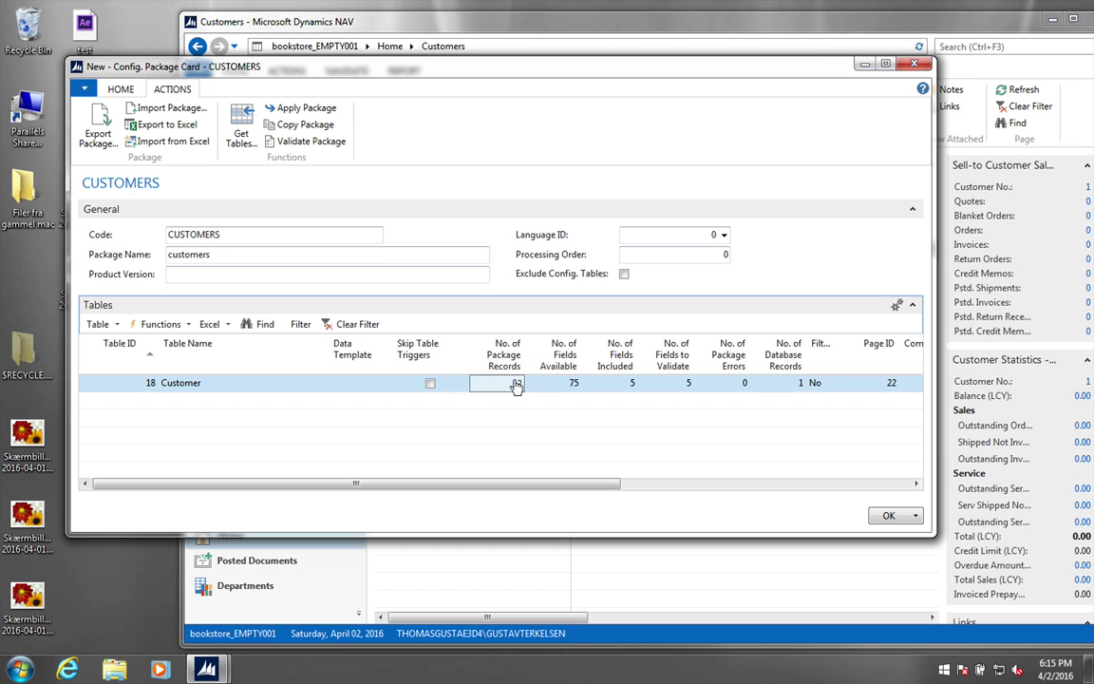
left_click(297, 108)
left_click(511, 321)
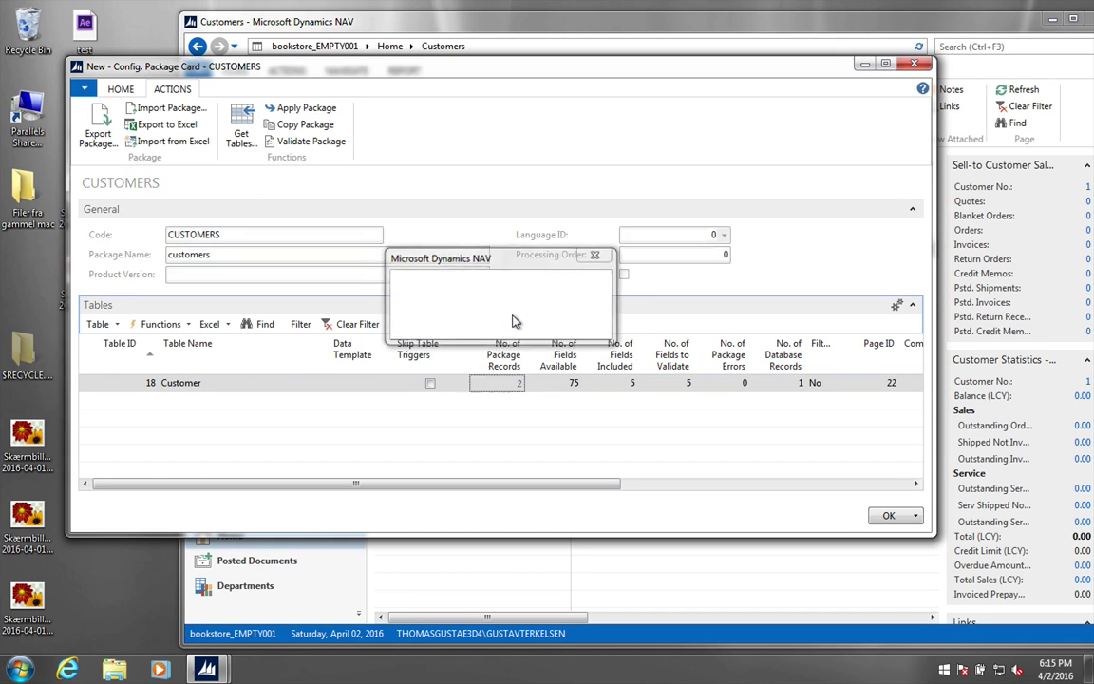
key("Return")
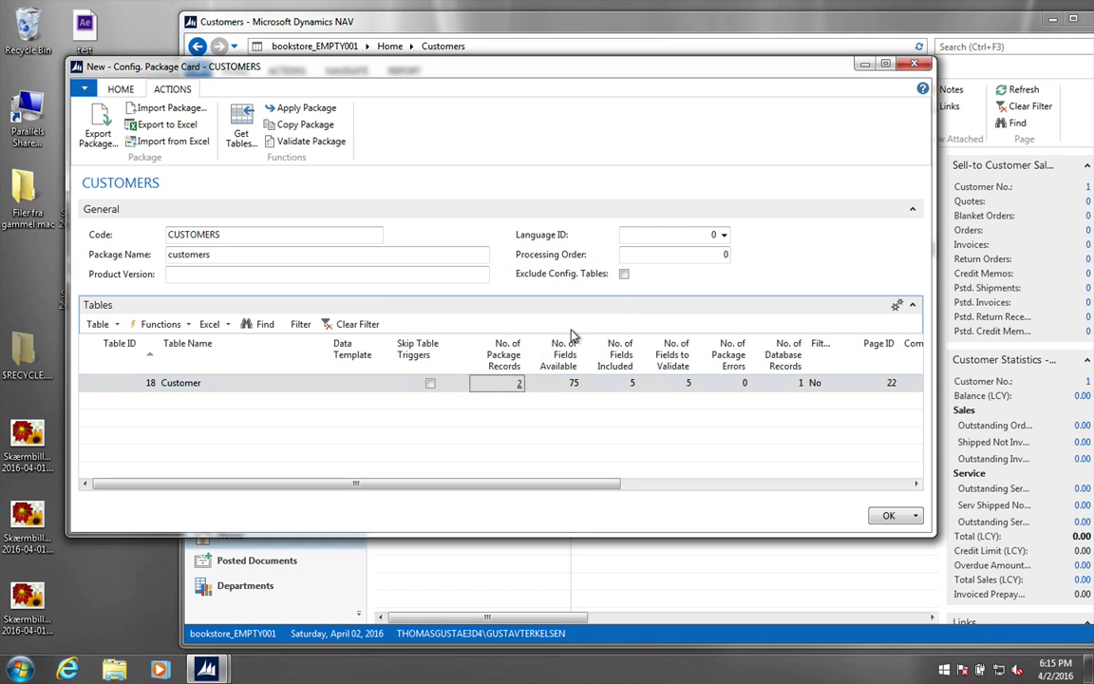
left_click(984, 36)
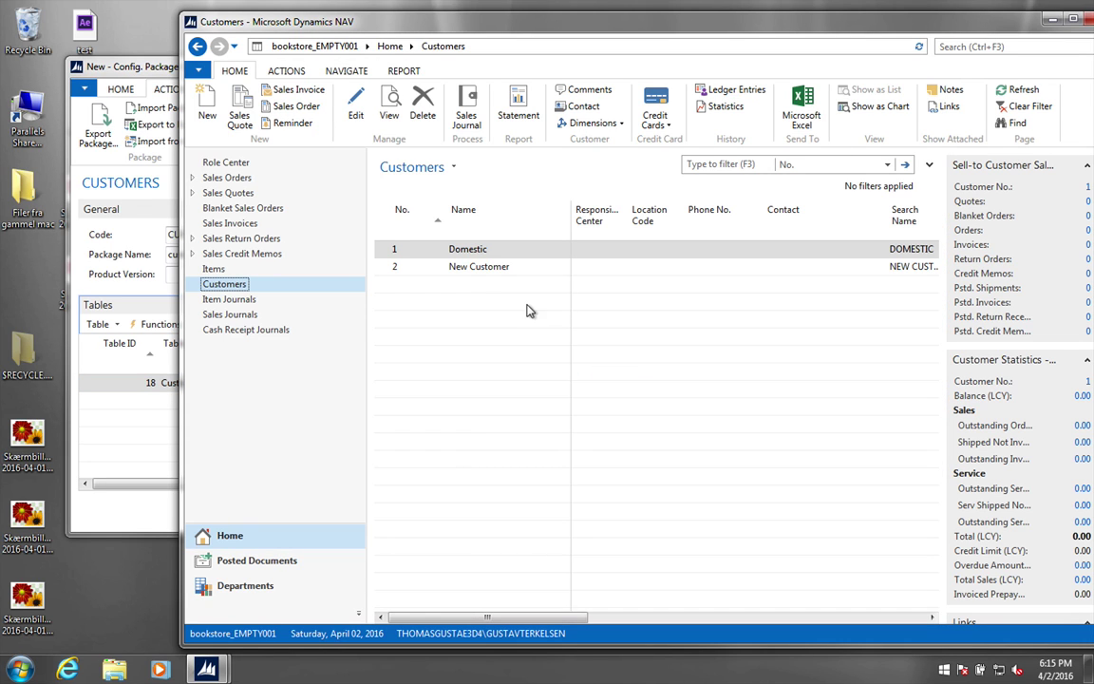
left_click(474, 268)
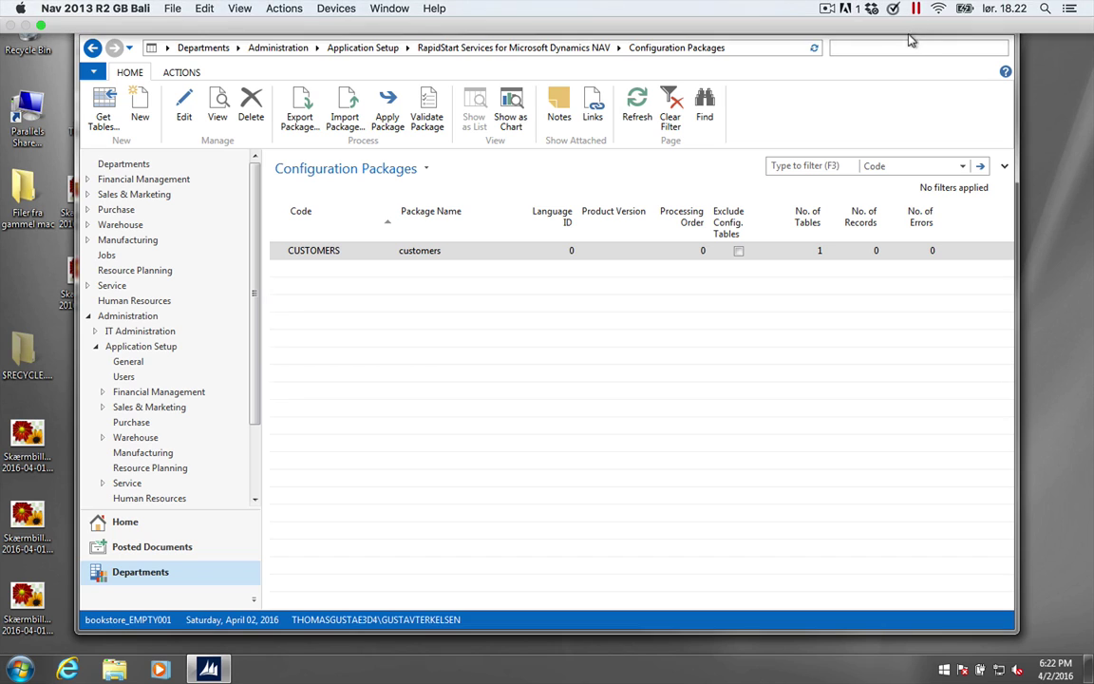
Step: Search for gen jour and open the General Journals page from Financial Management
type("gen")
type(" jojr")
key("BackSpace")
key("BackSpace")
type("ur")
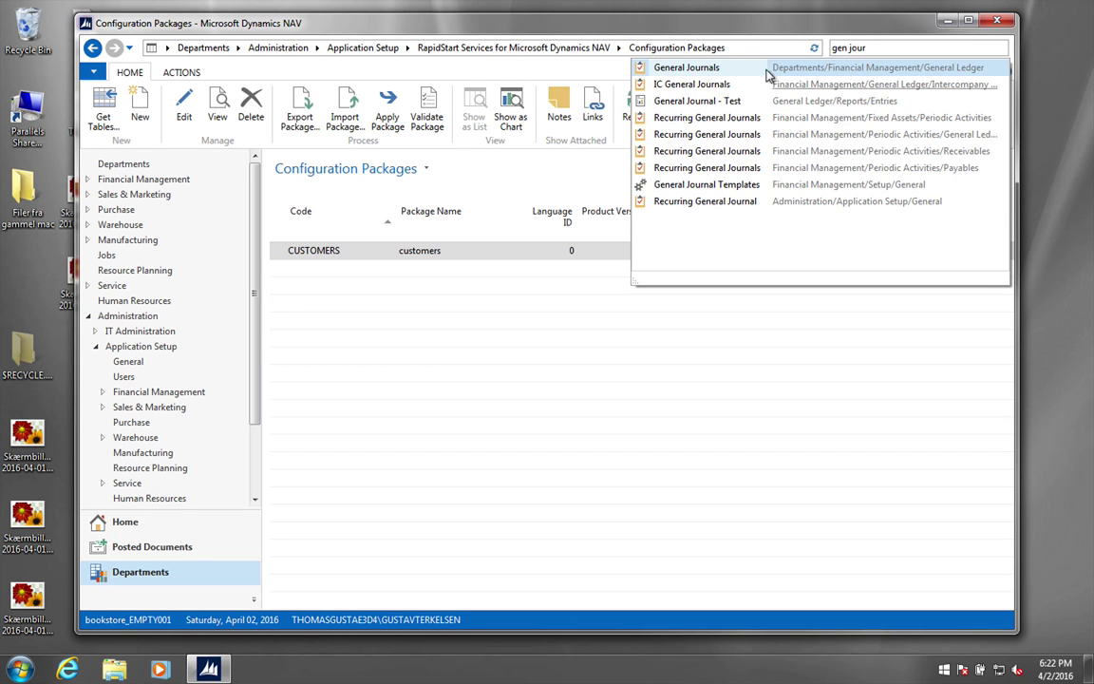
left_click(656, 67)
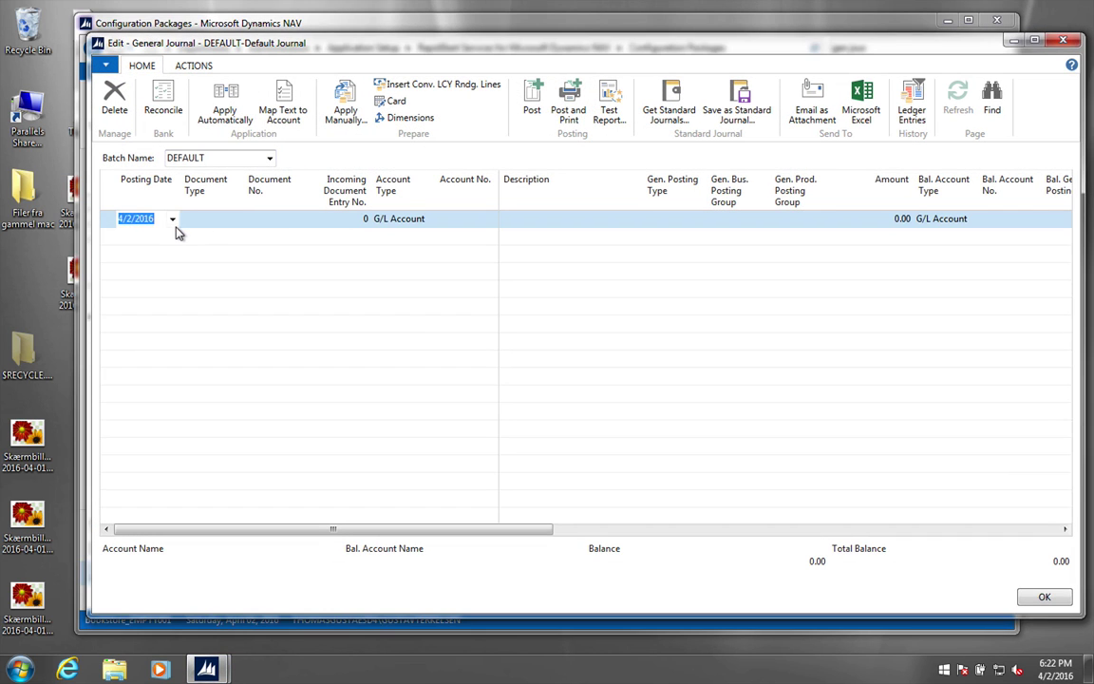
Step: Set the first general journal line's G/L account number to 1010 Bank Account
left_click(178, 227)
key("Tab")
key("Tab")
key("Tab")
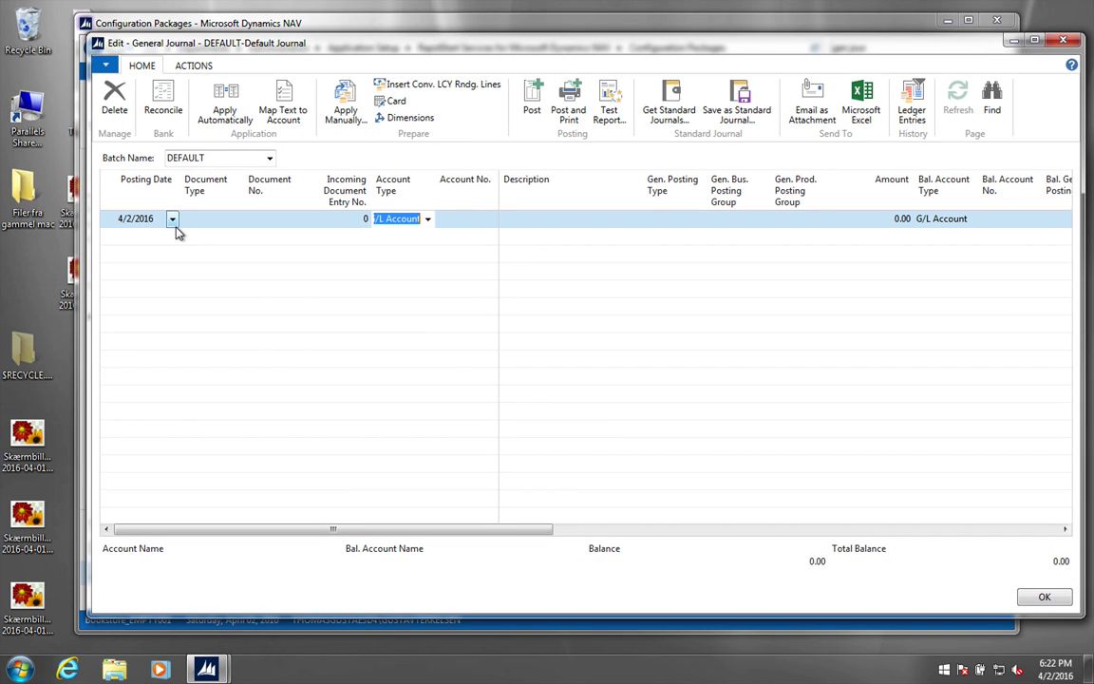
left_click(477, 227)
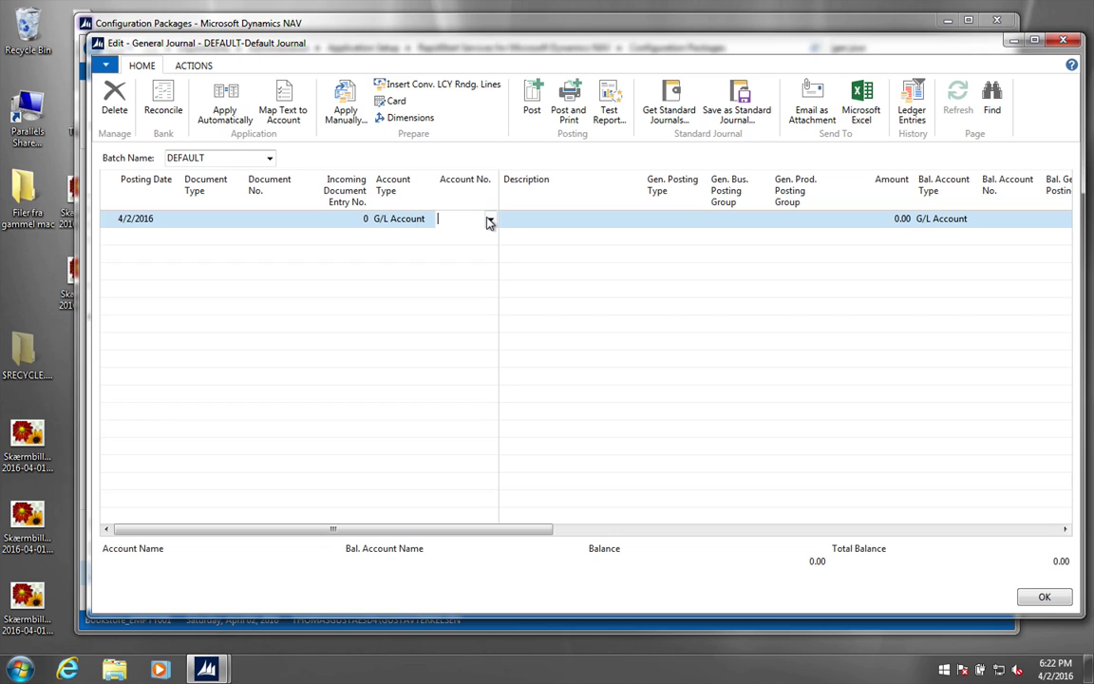
left_click(492, 221)
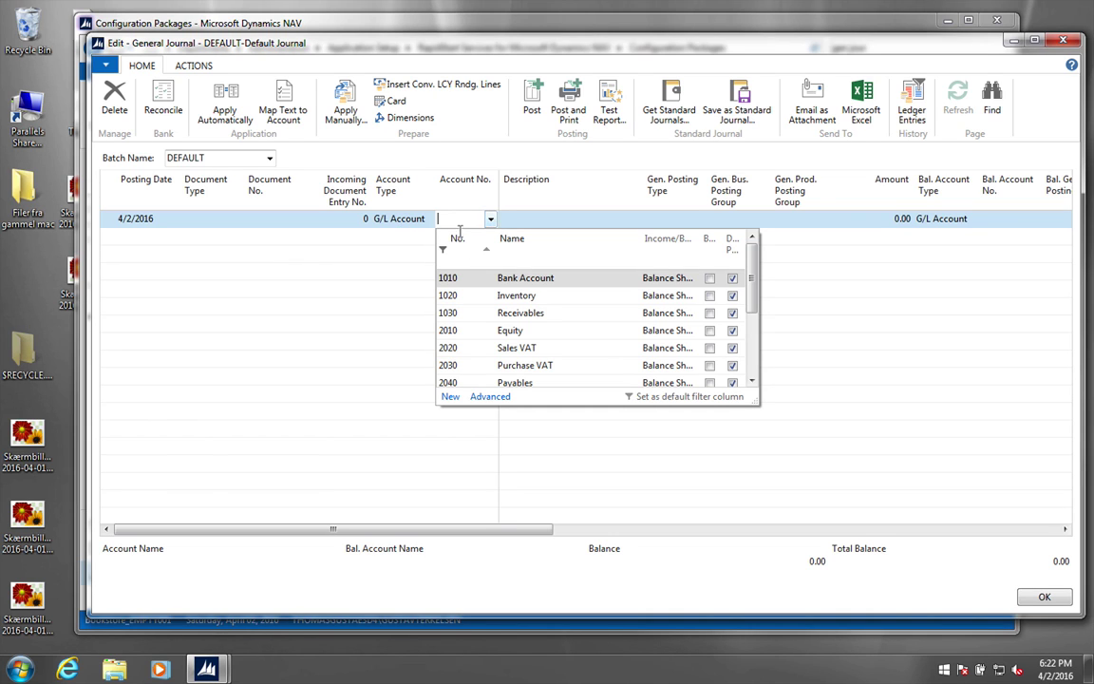
left_click(469, 283)
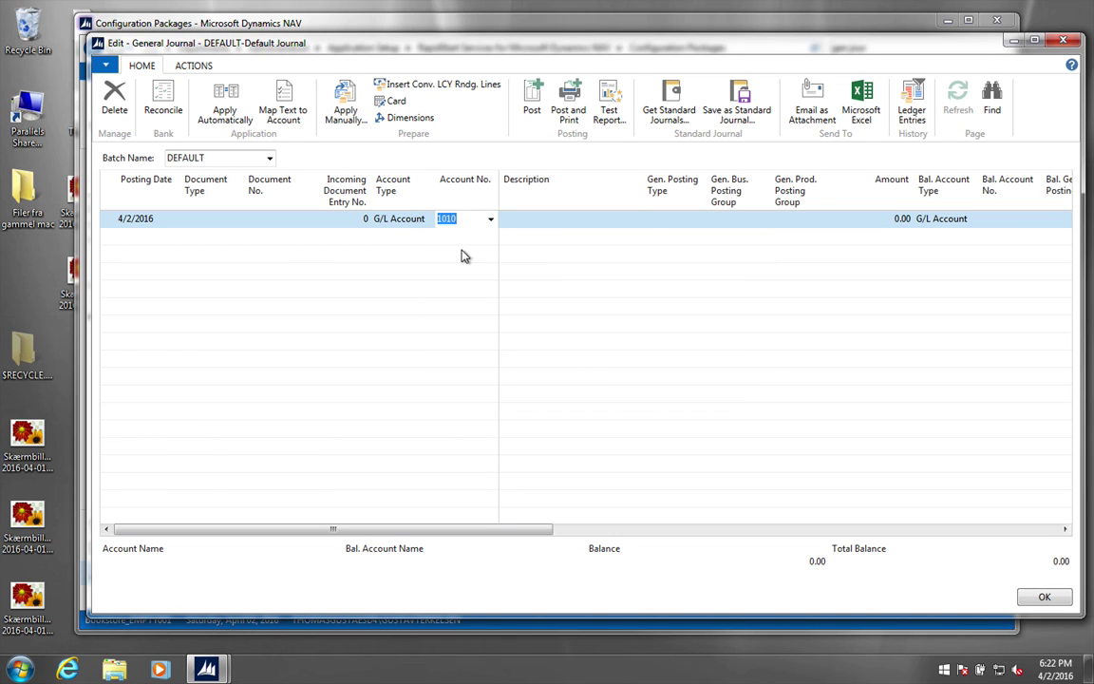
Step: Set the journal line's amount to 100 and its balancing account to 1020 Inventory
key("Tab")
key("Tab")
key("Tab")
key("Tab")
key("Tab")
type("100")
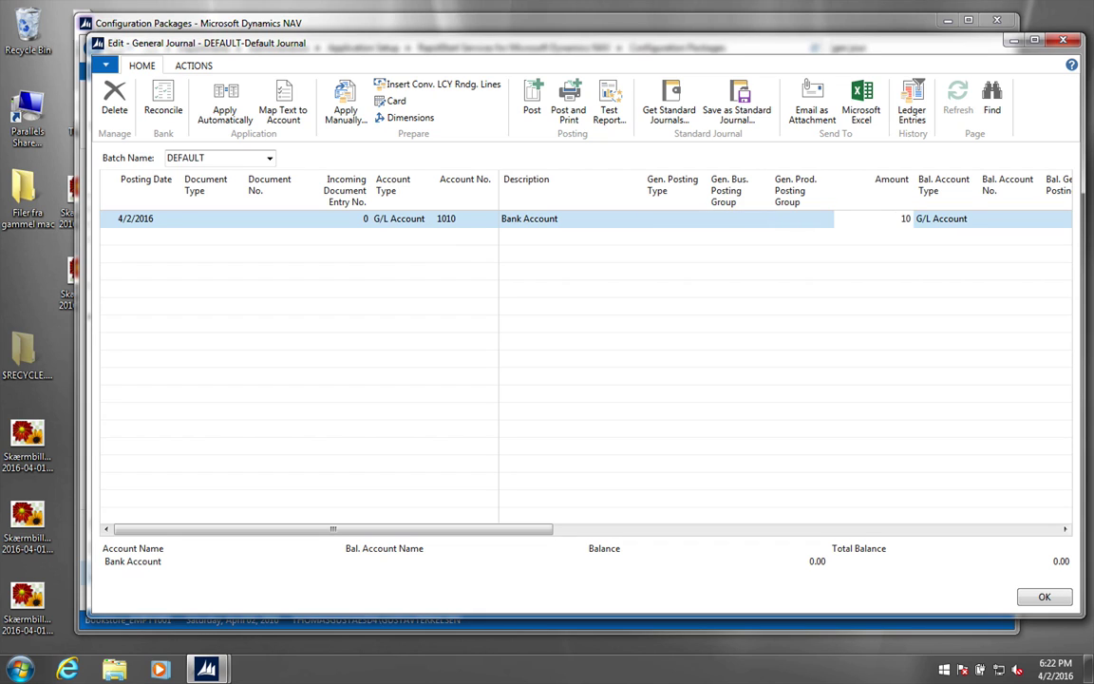
key("Tab")
key("Tab")
left_click(1034, 219)
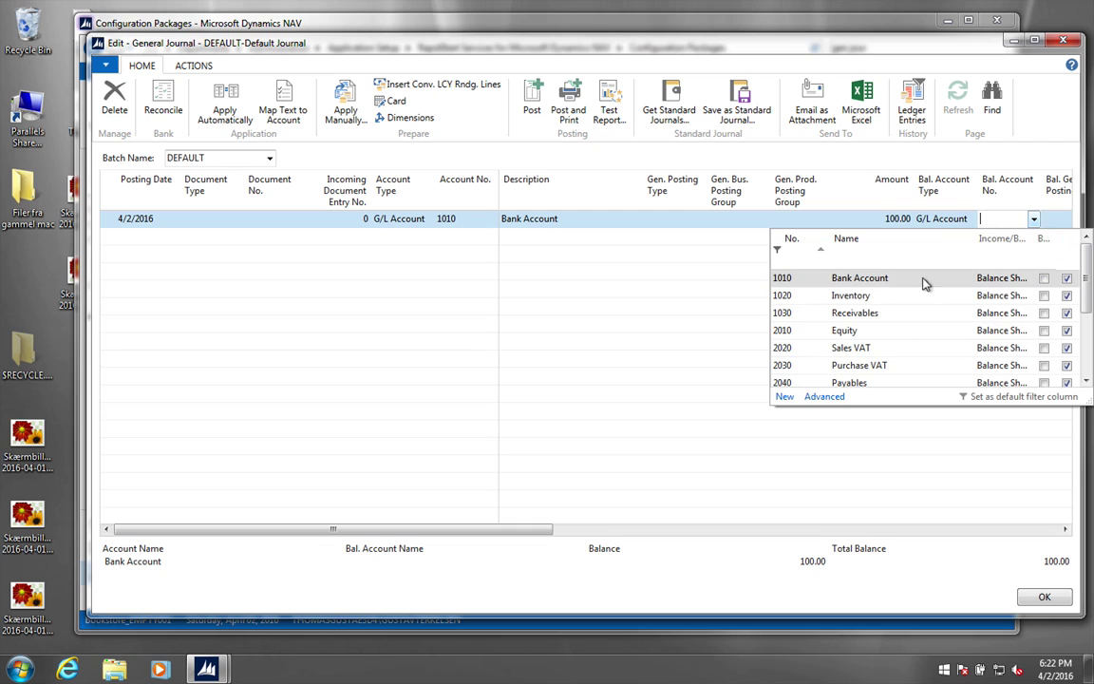
left_click(863, 298)
Step: Enter OPEN as the journal line's document number and close the general journal
key("shift+Tab")
key("shift+Tab")
key("shift+Tab")
key("shift+Tab")
key("shift+Tab")
key("shift+Tab")
key("shift+Tab")
key("shift+Tab")
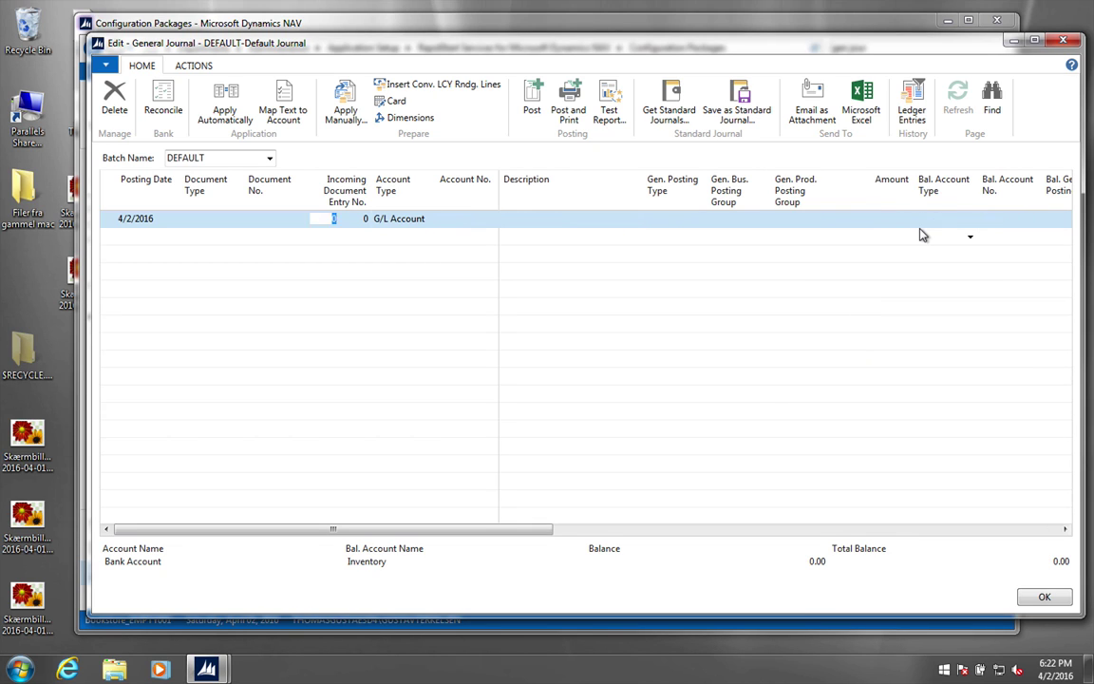
key("shift+Tab")
key("shift+Tab")
key("shift+Tab")
key("Tab")
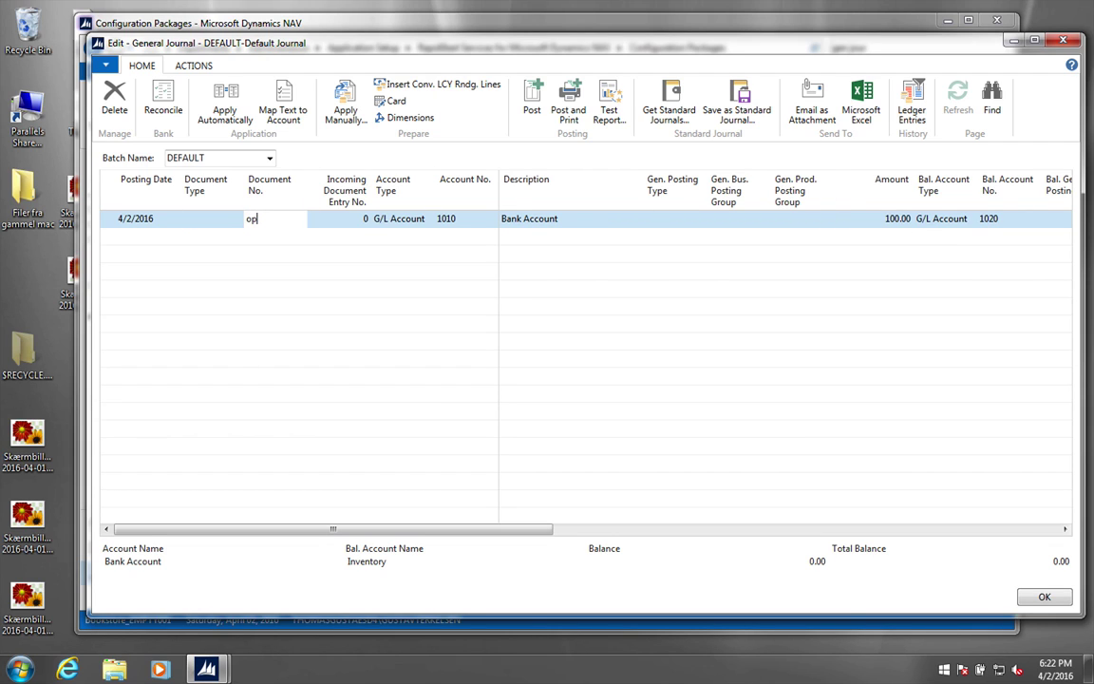
type("open")
key("Tab")
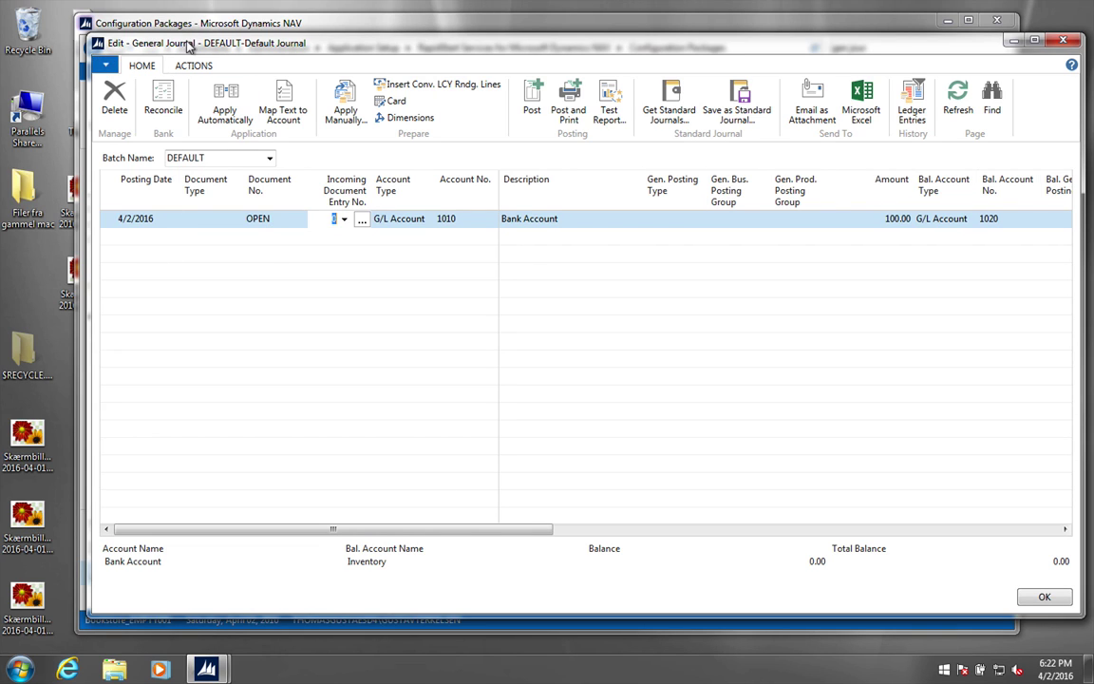
left_click(1057, 42)
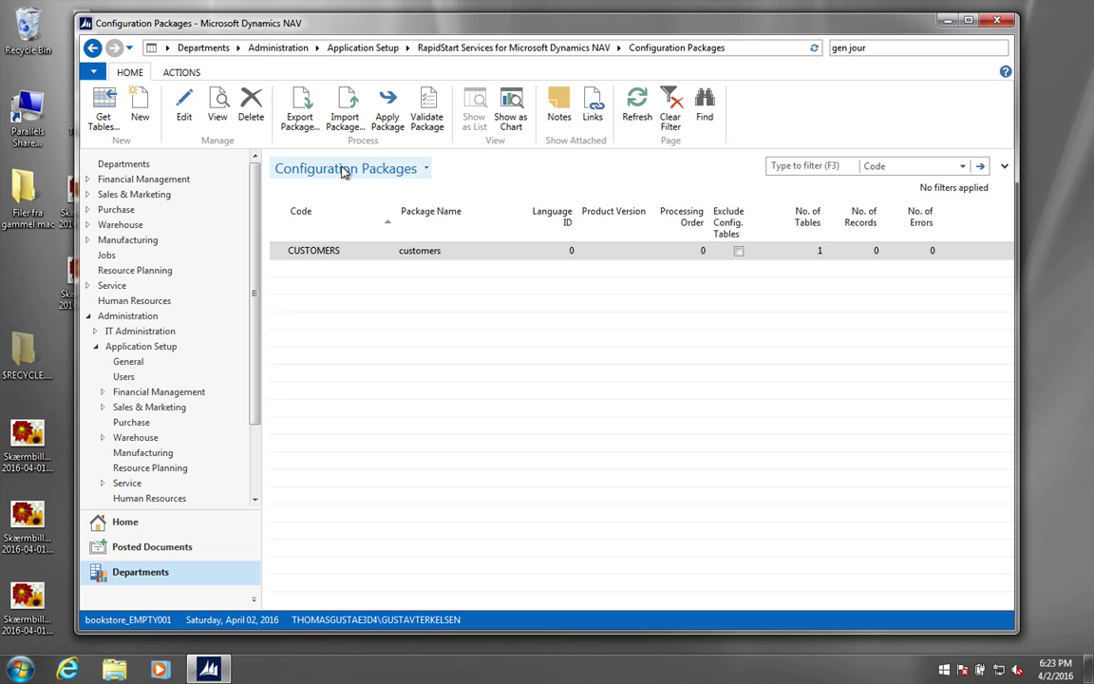
Step: Search for conf pack and open the Configuration Packages list
key("ctrl+a")
type("re")
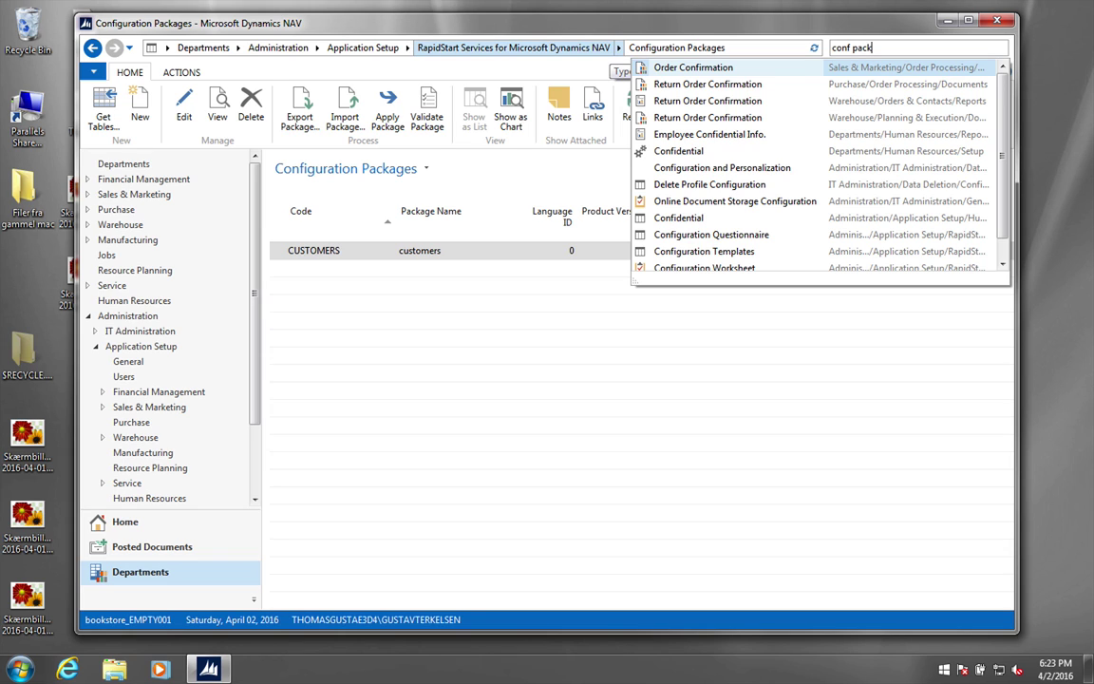
left_click(697, 71)
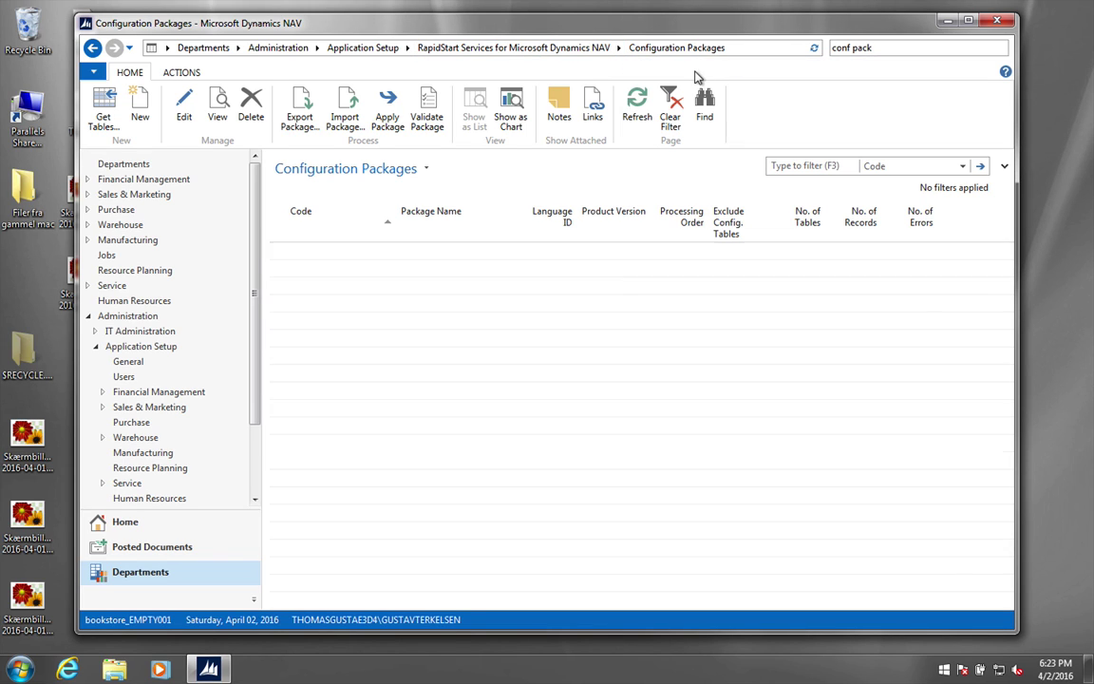
Step: Create a new configuration package with code GENJOUR and name genjour, and enable Exclude Config. Tables
left_click(143, 106)
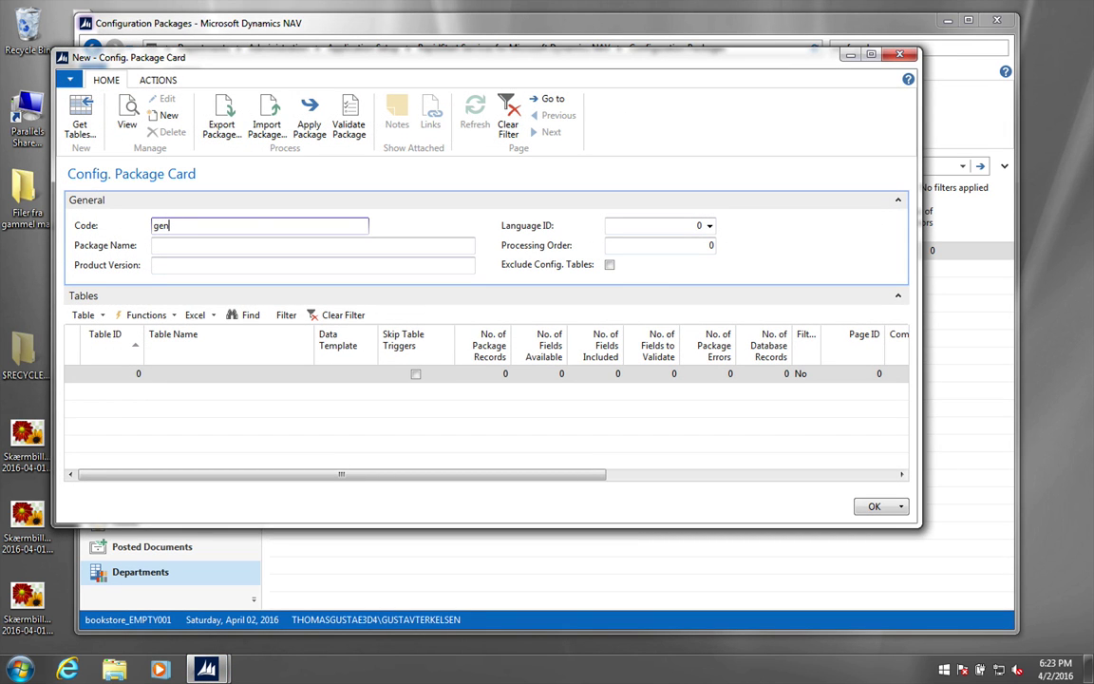
type("genjour")
key("Tab")
type("genjour")
left_click(610, 265)
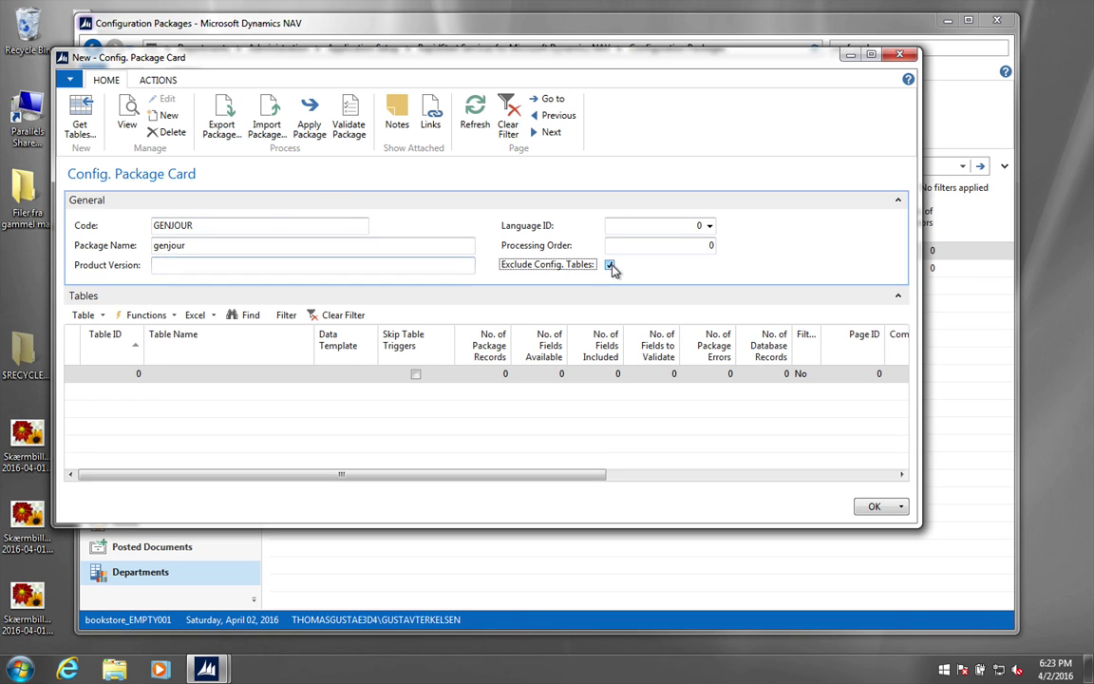
Step: Add table 81 Gen. Journal Line to the GENJOUR package and refresh the package card
left_click(133, 373)
left_click(133, 374)
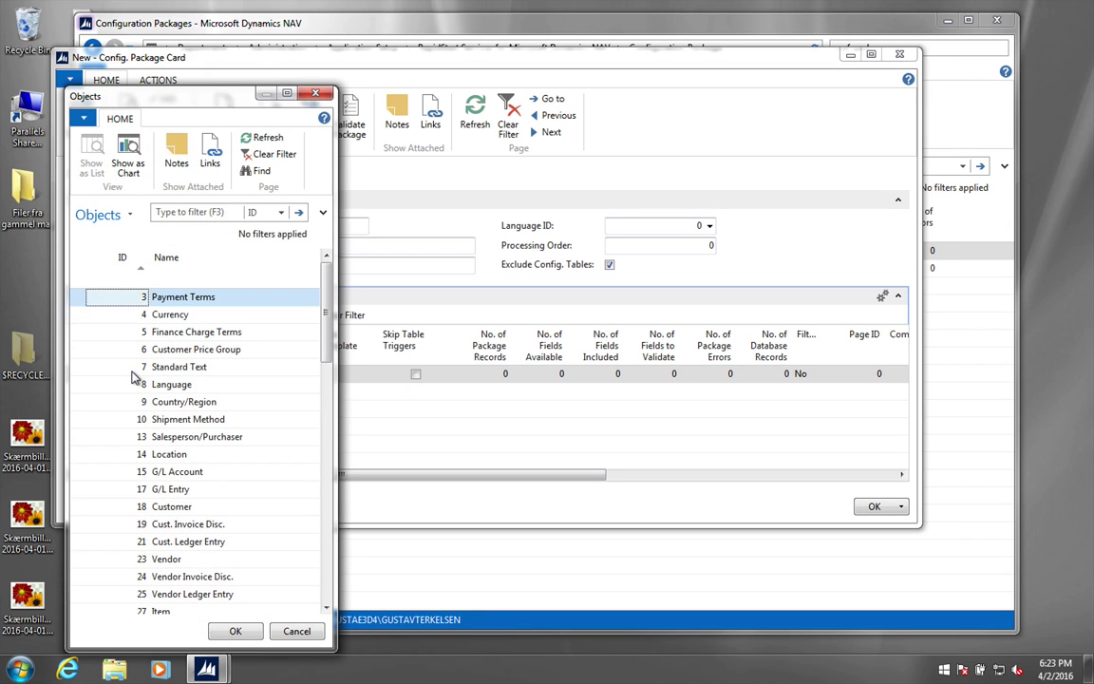
scroll(131, 489, "down", 4)
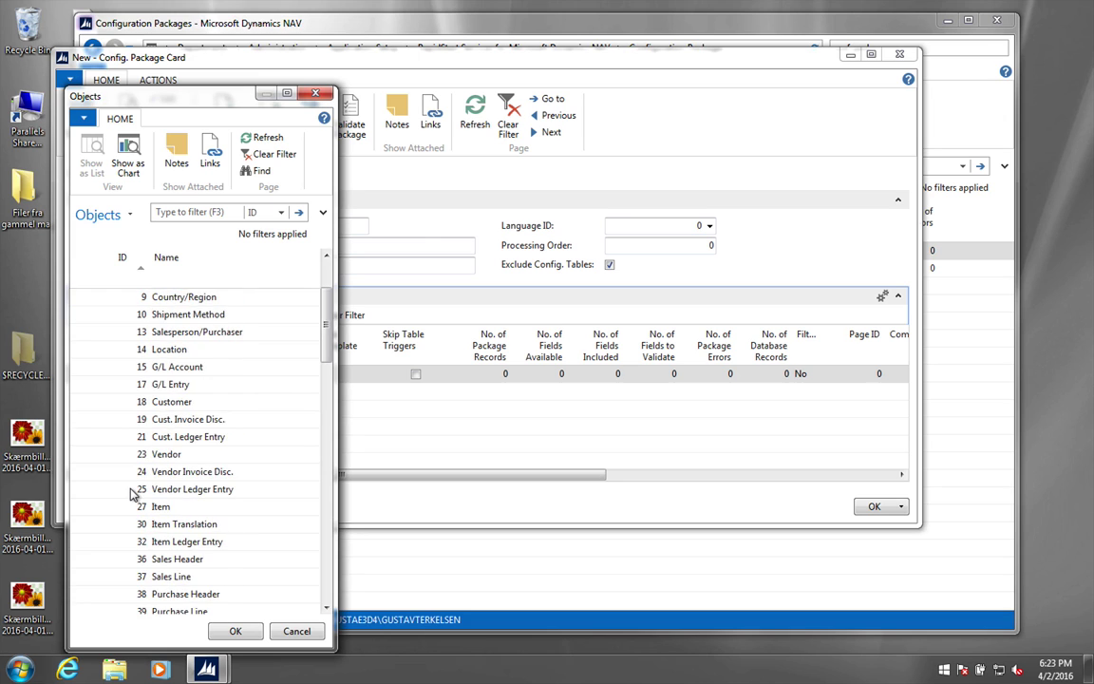
scroll(131, 492, "down", 5)
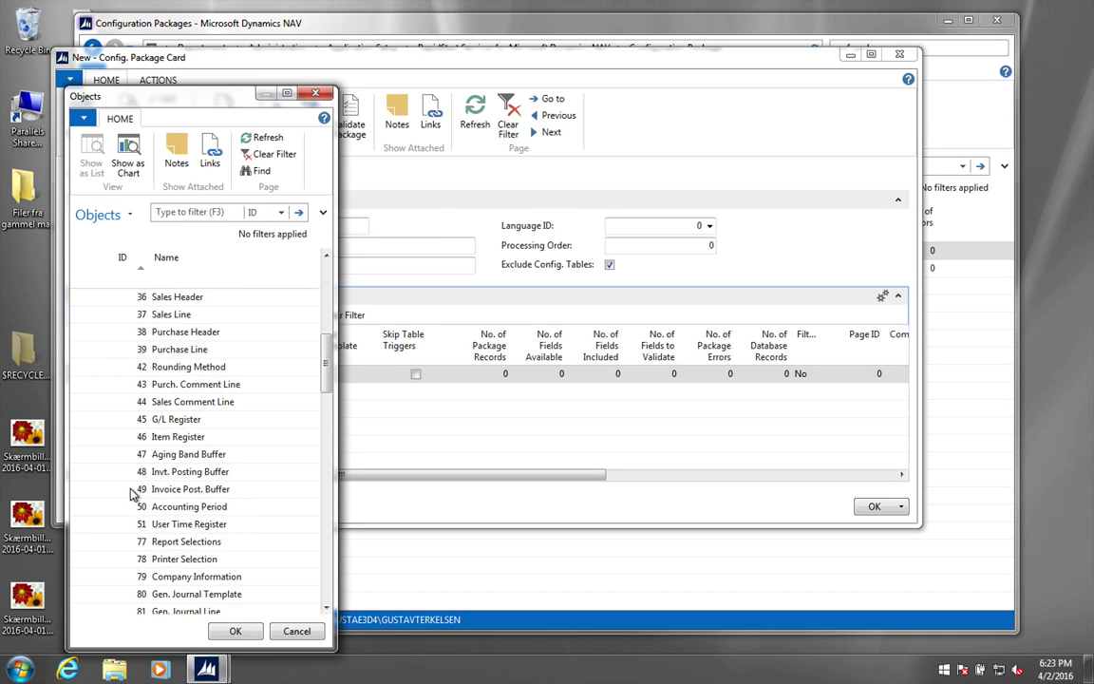
left_click(180, 507)
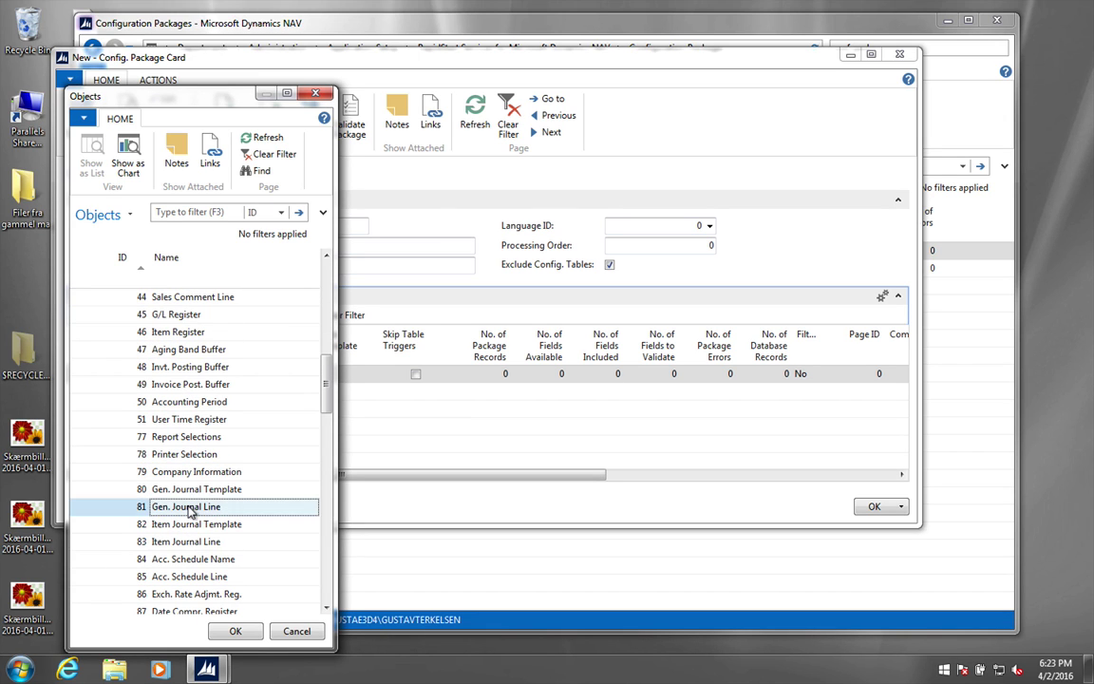
left_click(242, 632)
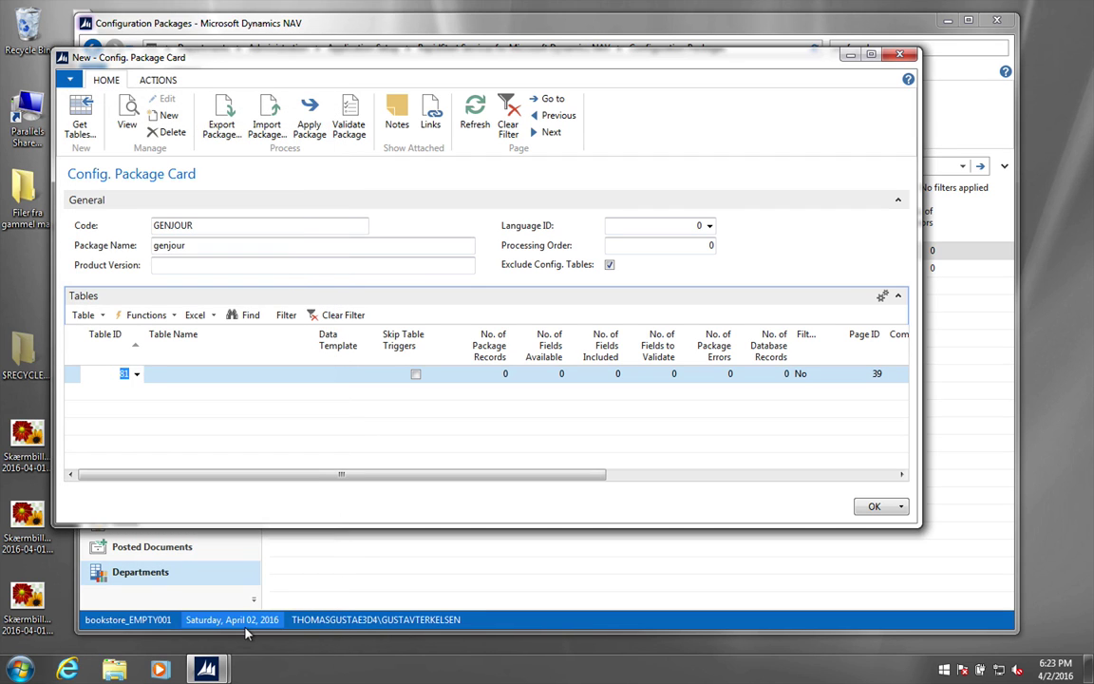
key("Tab")
key("Tab")
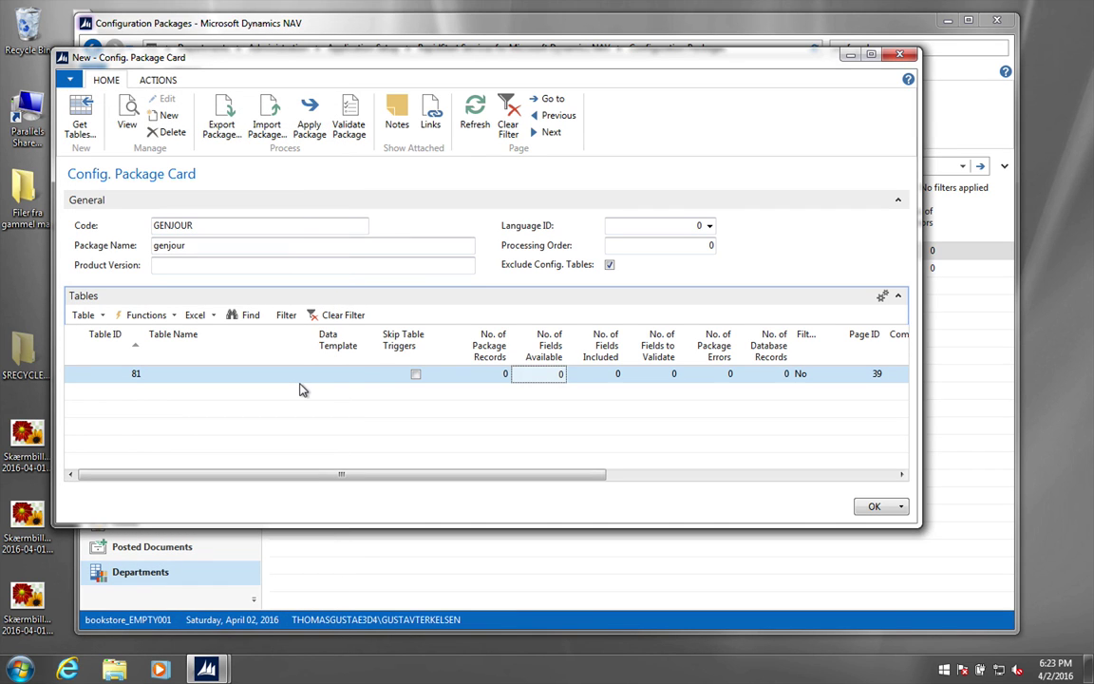
left_click(476, 123)
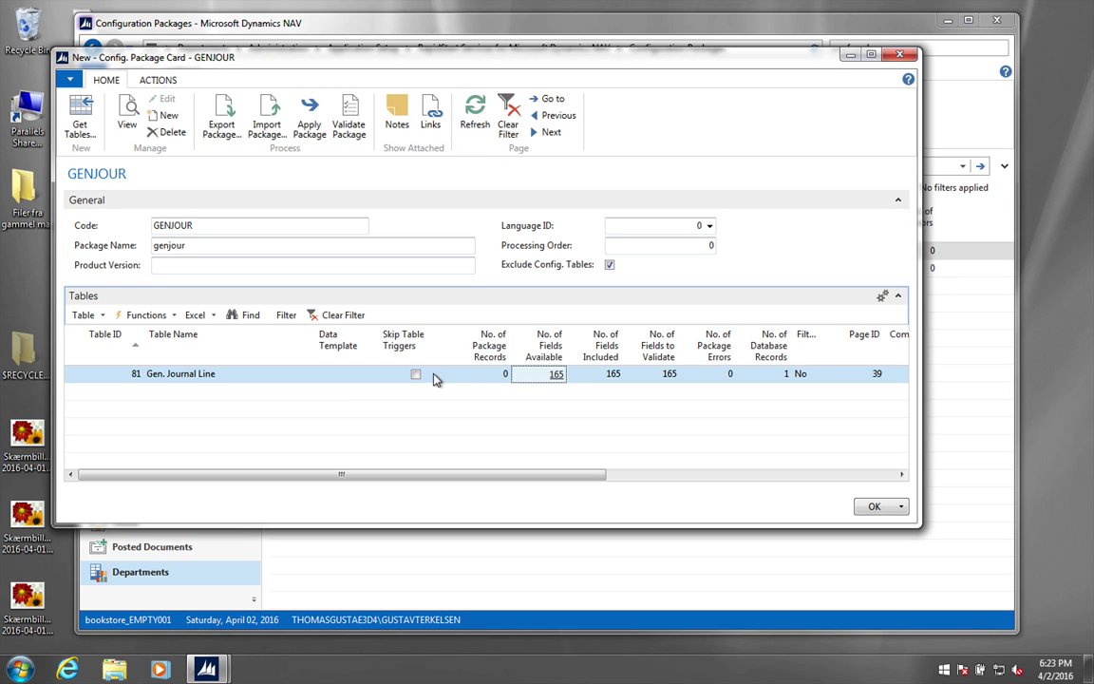
Step: Open the Gen. Journal Line table's available fields for editing and clear the included fields
left_click(556, 375)
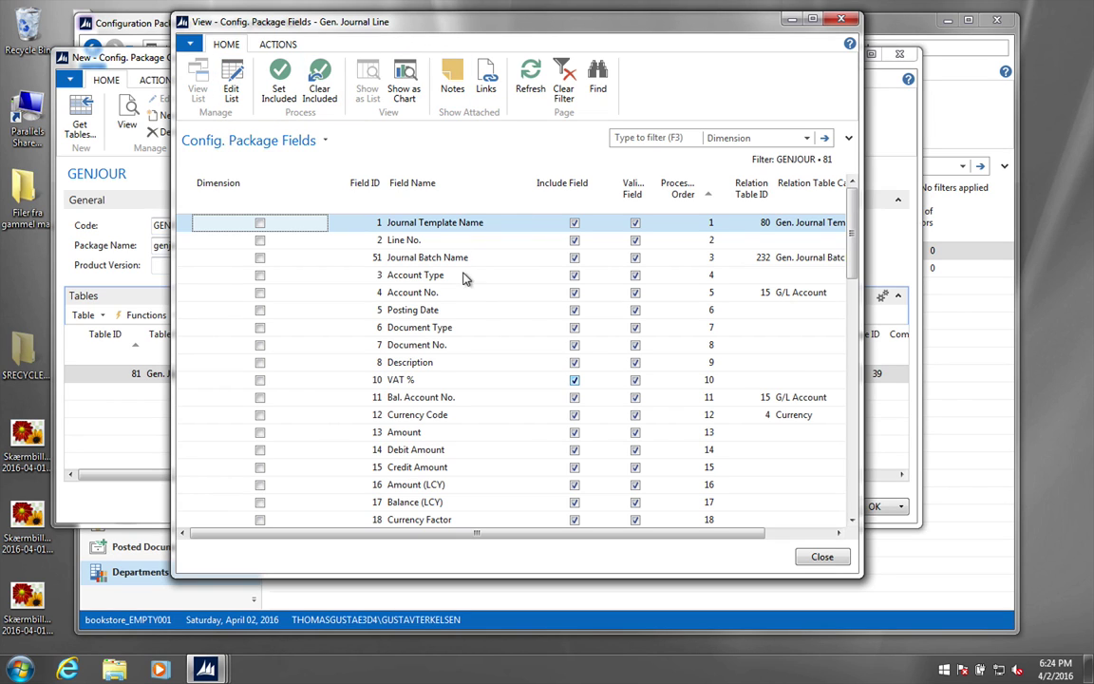
left_click(231, 86)
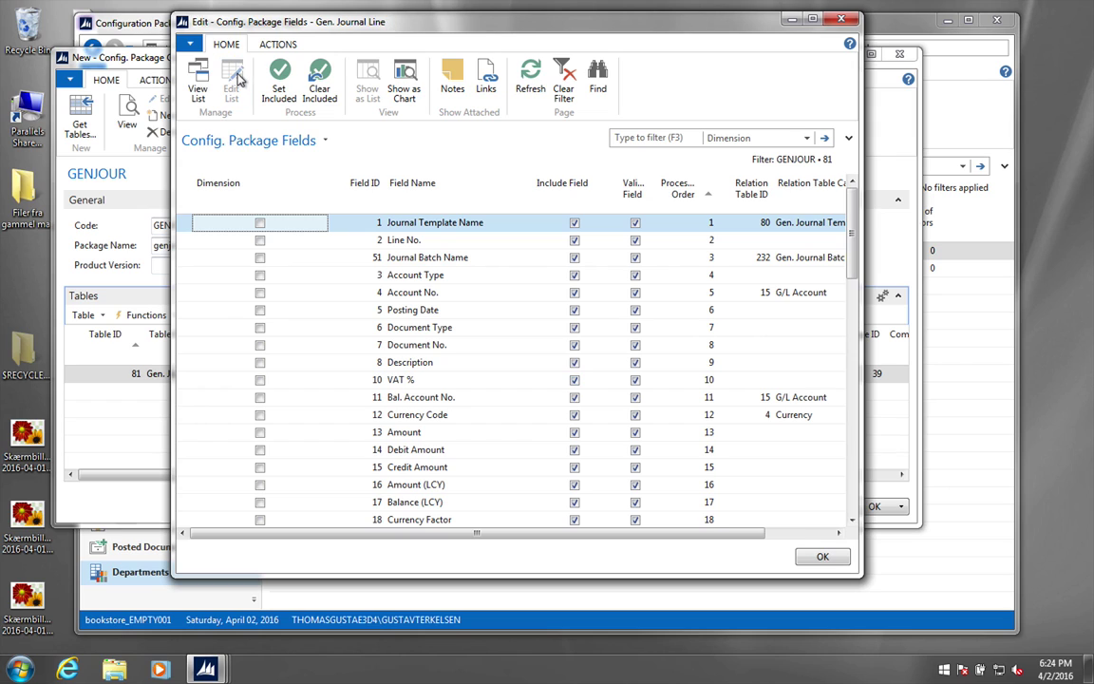
left_click(314, 83)
Step: Include Account Type, Account No., Posting Date, Document Type, Document No., Bal. Account No., Currency Code and Amount, and confirm the field list
left_click(576, 277)
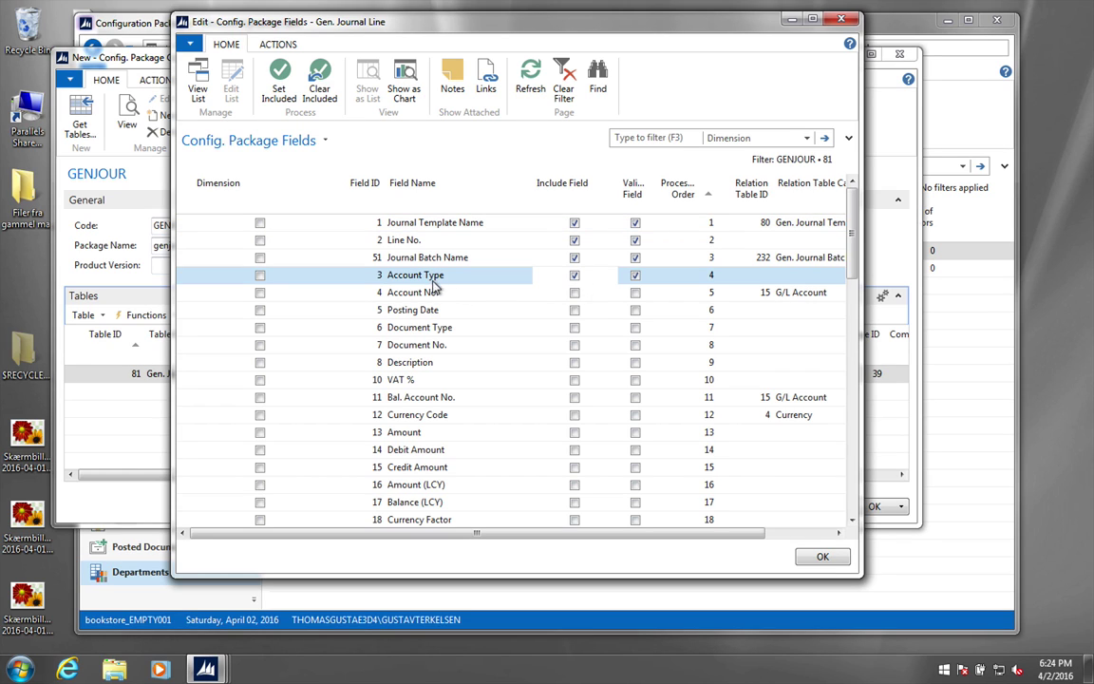
left_click(575, 293)
left_click(575, 310)
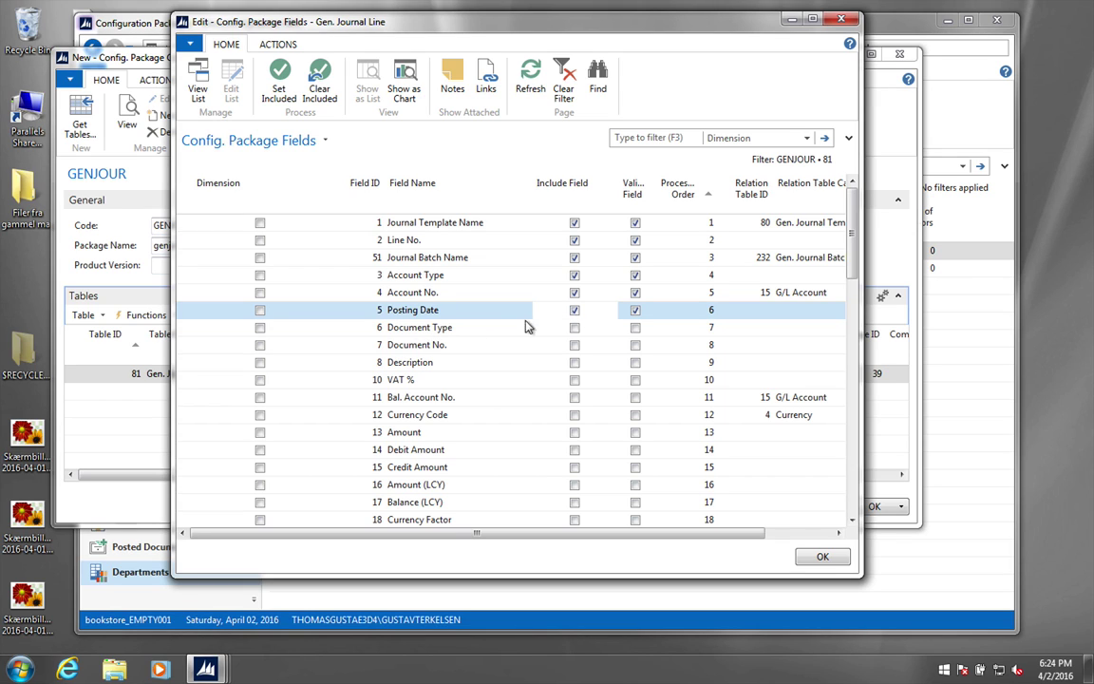
left_click(575, 328)
left_click(575, 346)
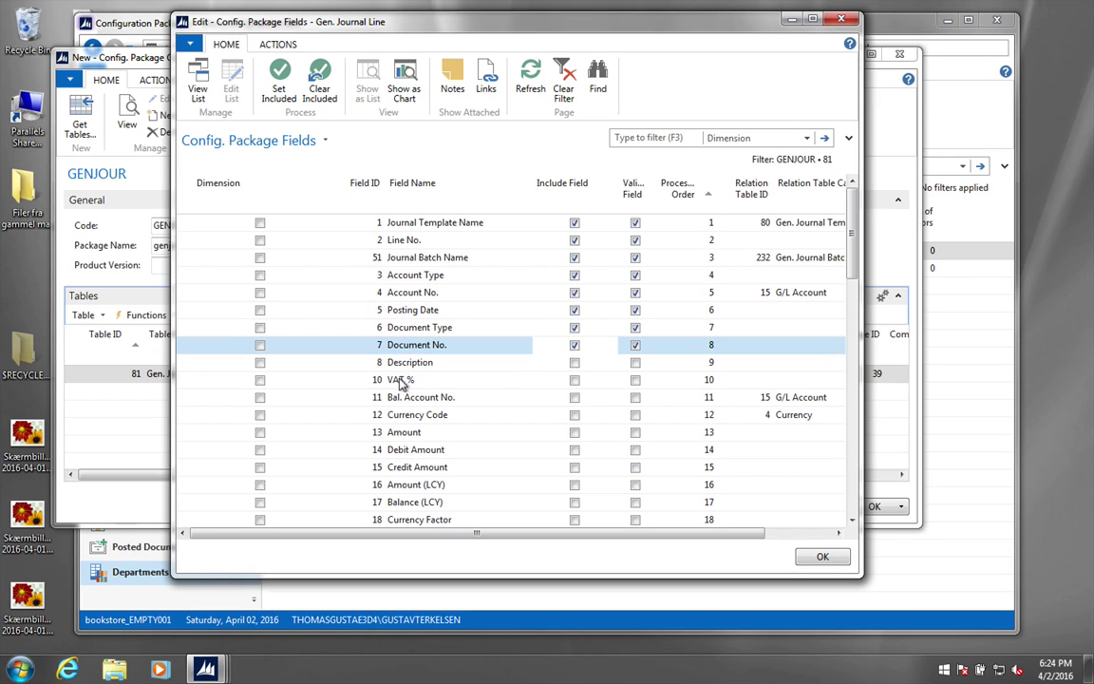
left_click(575, 397)
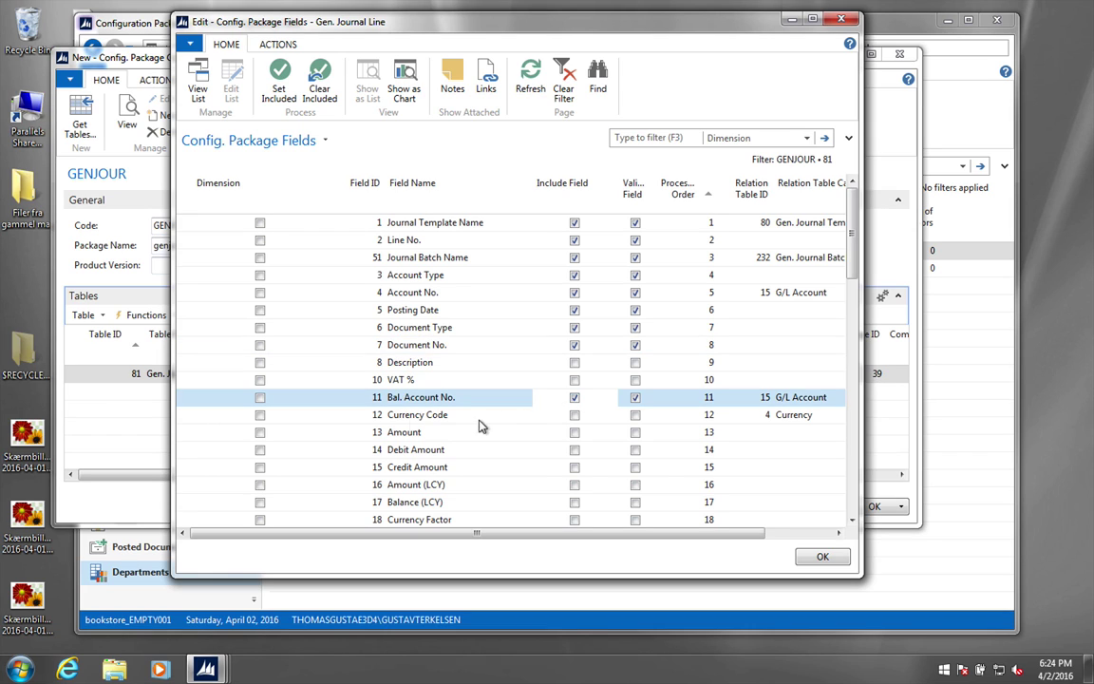
left_click(575, 416)
left_click(574, 433)
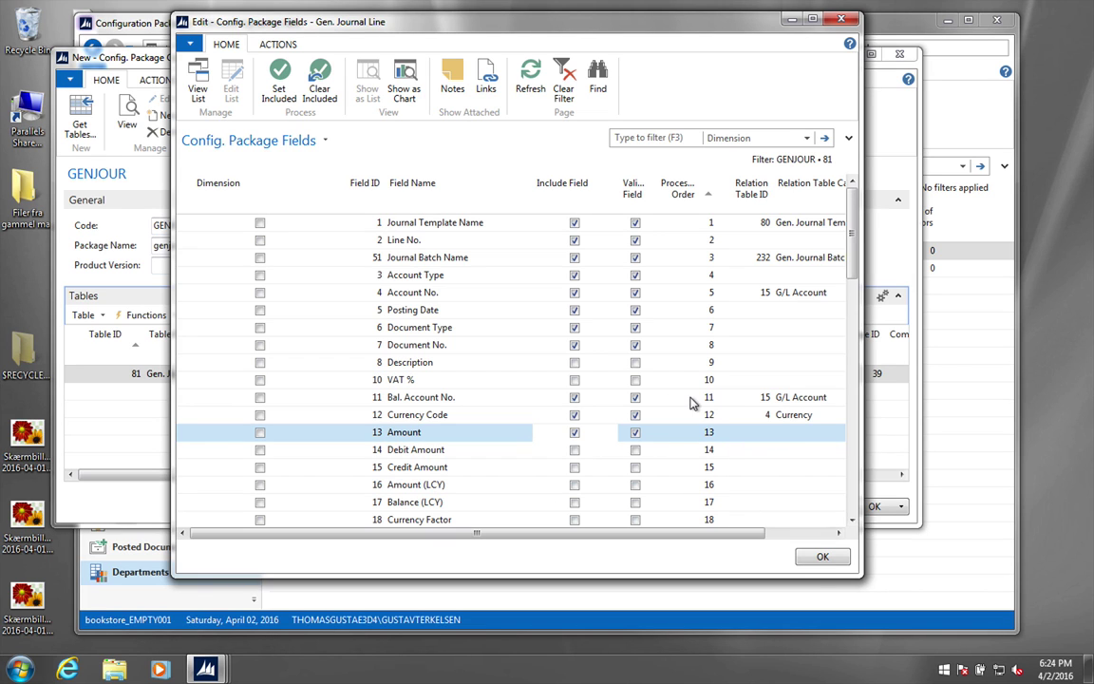
left_click(822, 557)
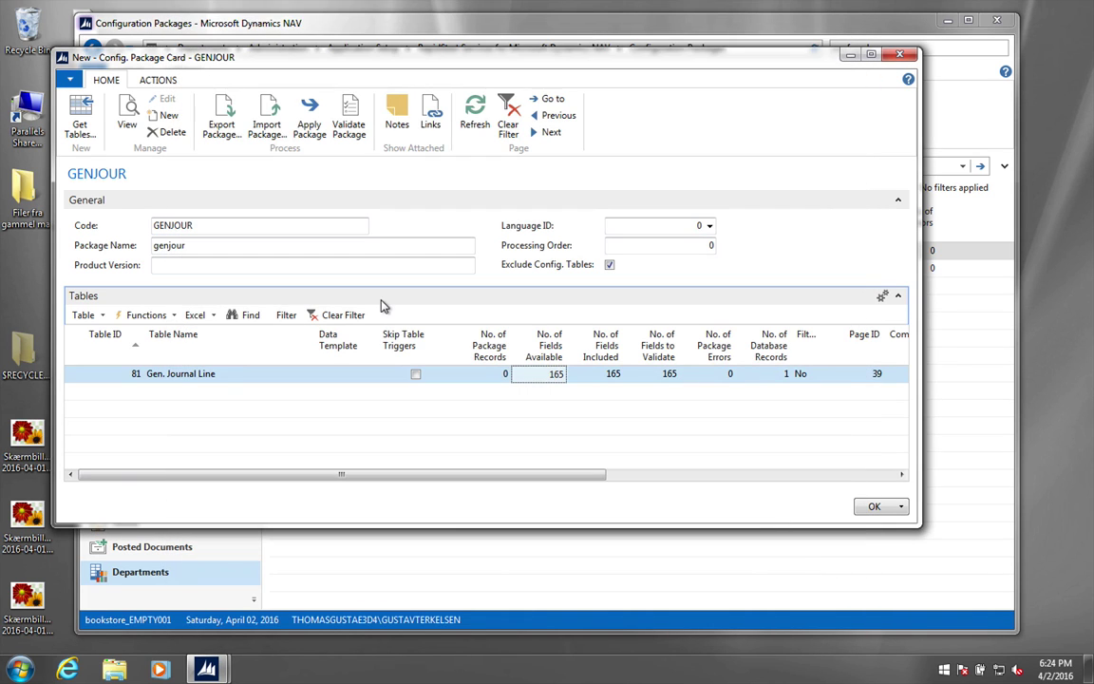
Step: Export the GENJOUR package to Excel as genjour in the Data folder and switch to the exported Excel workbook
left_click(159, 81)
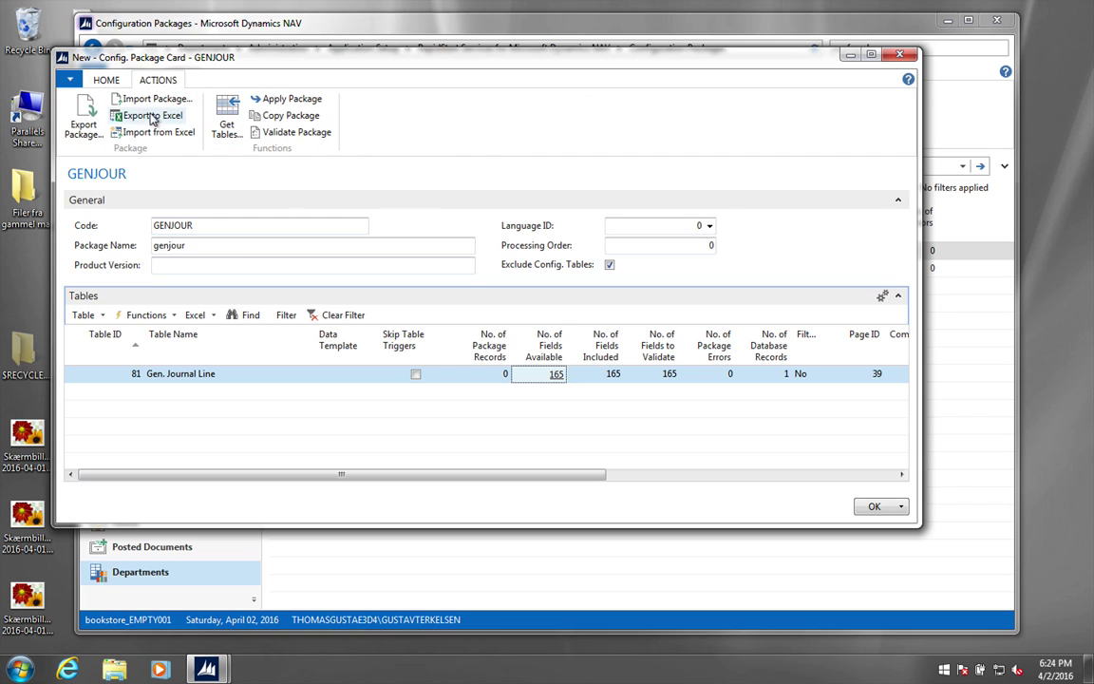
left_click(157, 116)
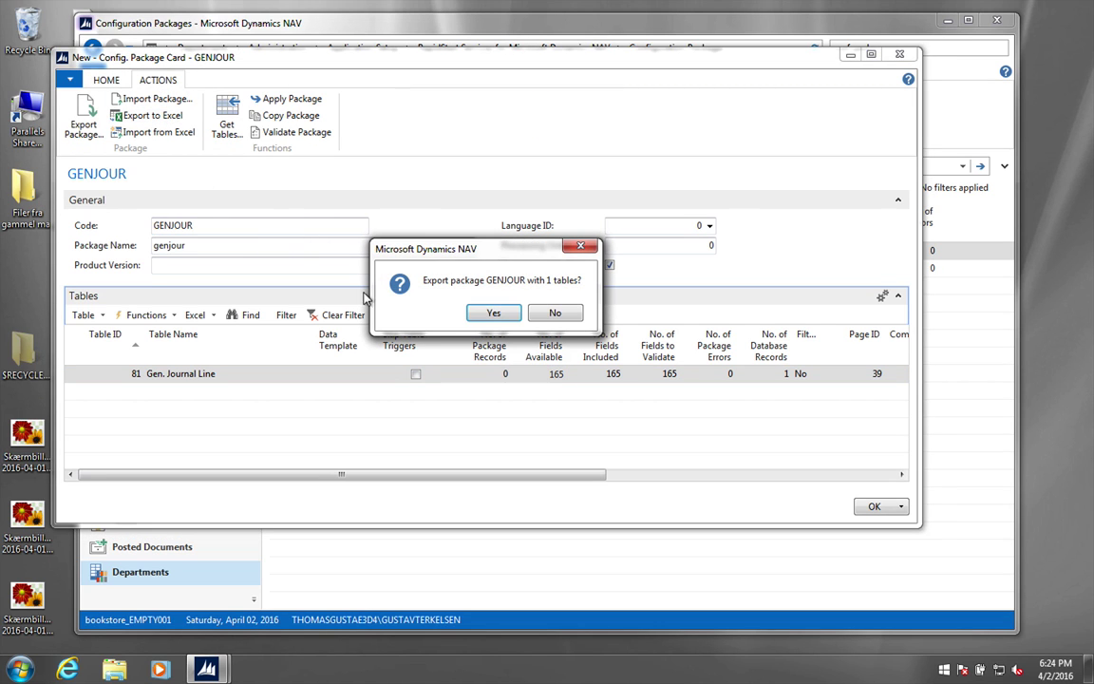
left_click(504, 314)
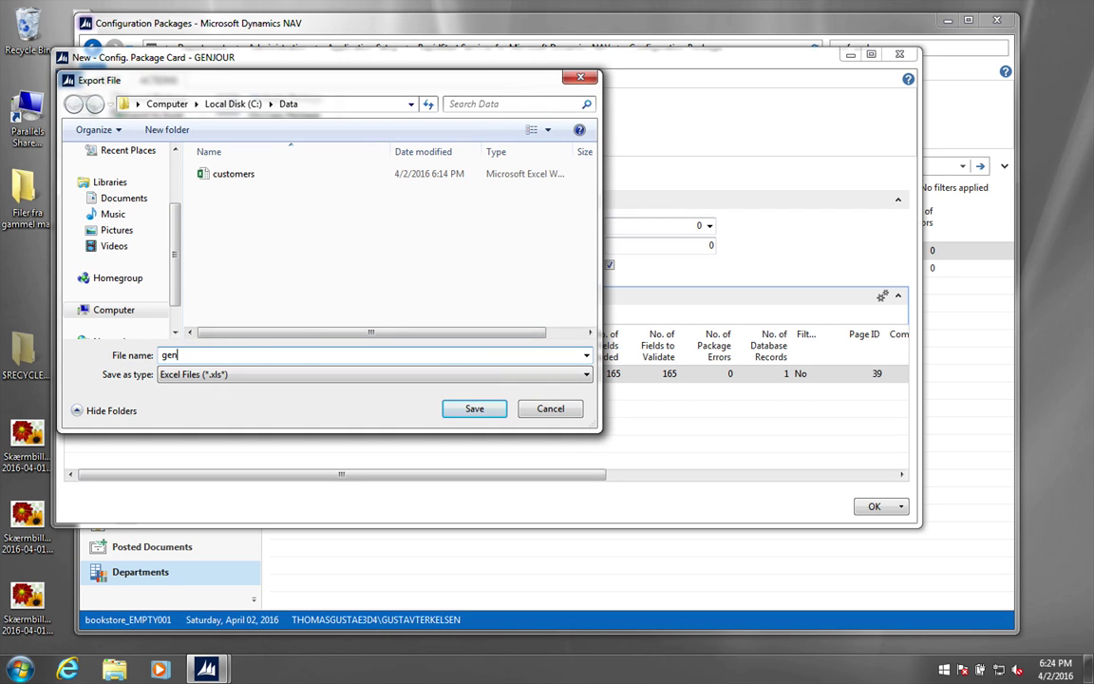
left_click(474, 409)
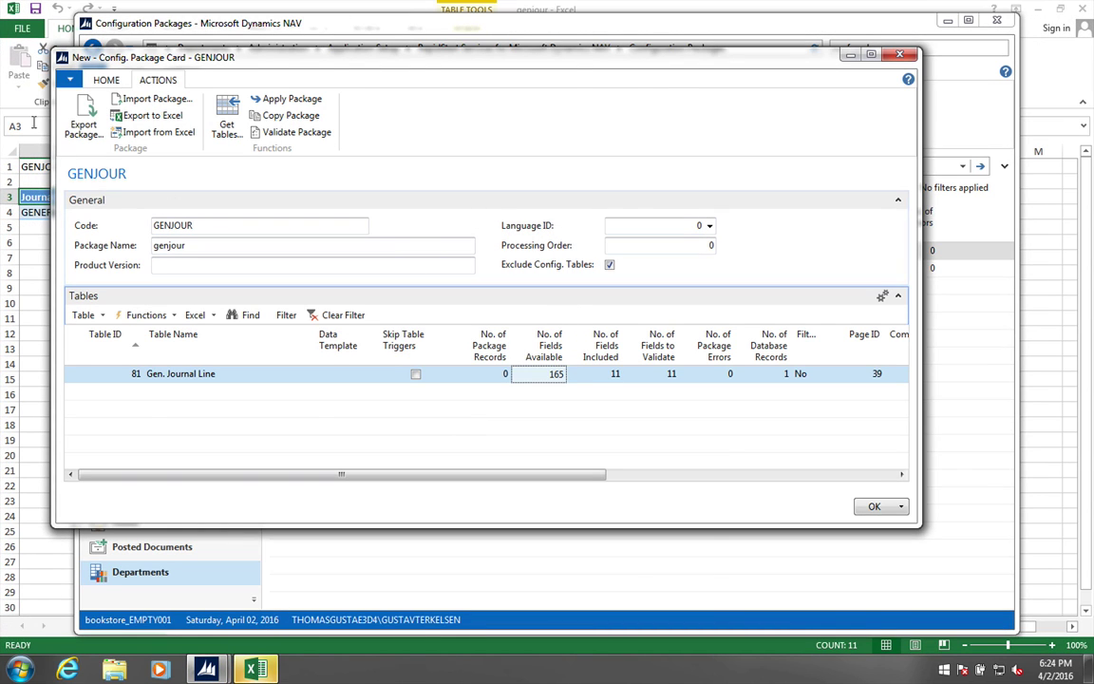
left_click(21, 105)
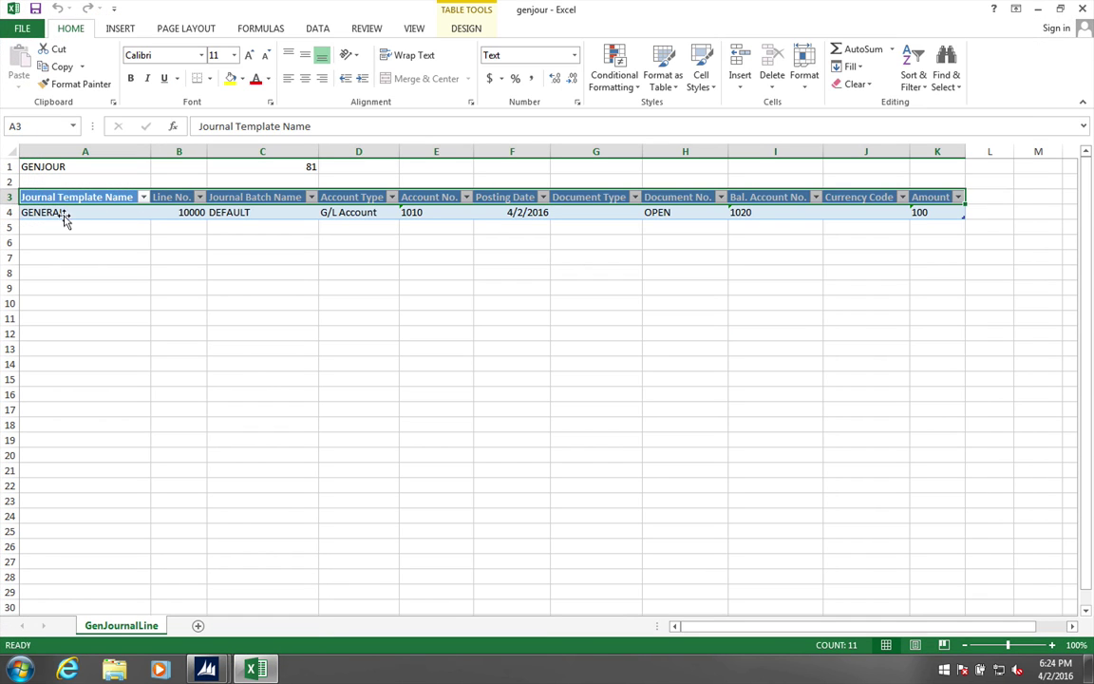
Step: Copy the journal line in row 4 into rows 5 and 6 of the GenJournalLine sheet
left_click(7, 211)
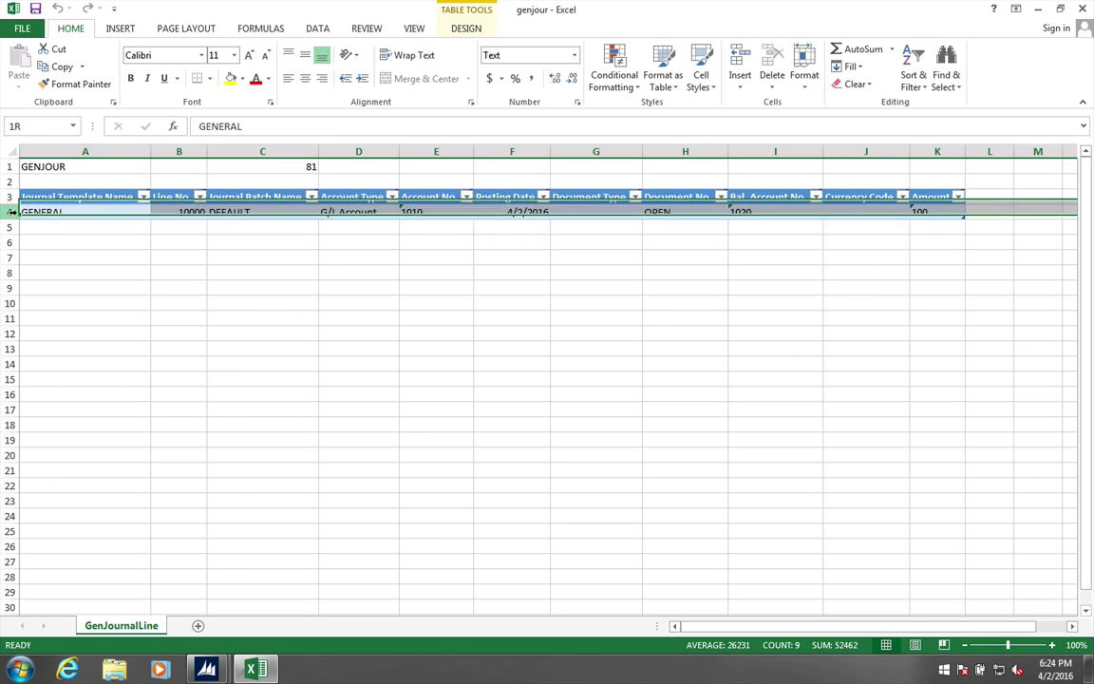
right_click(12, 212)
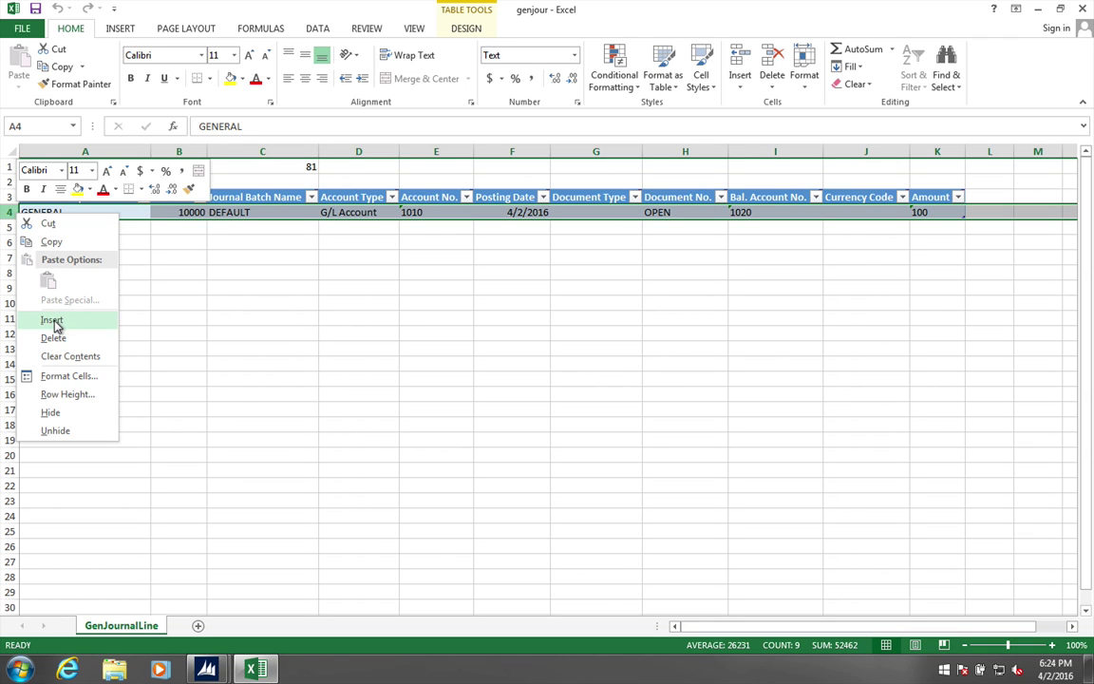
left_click(49, 241)
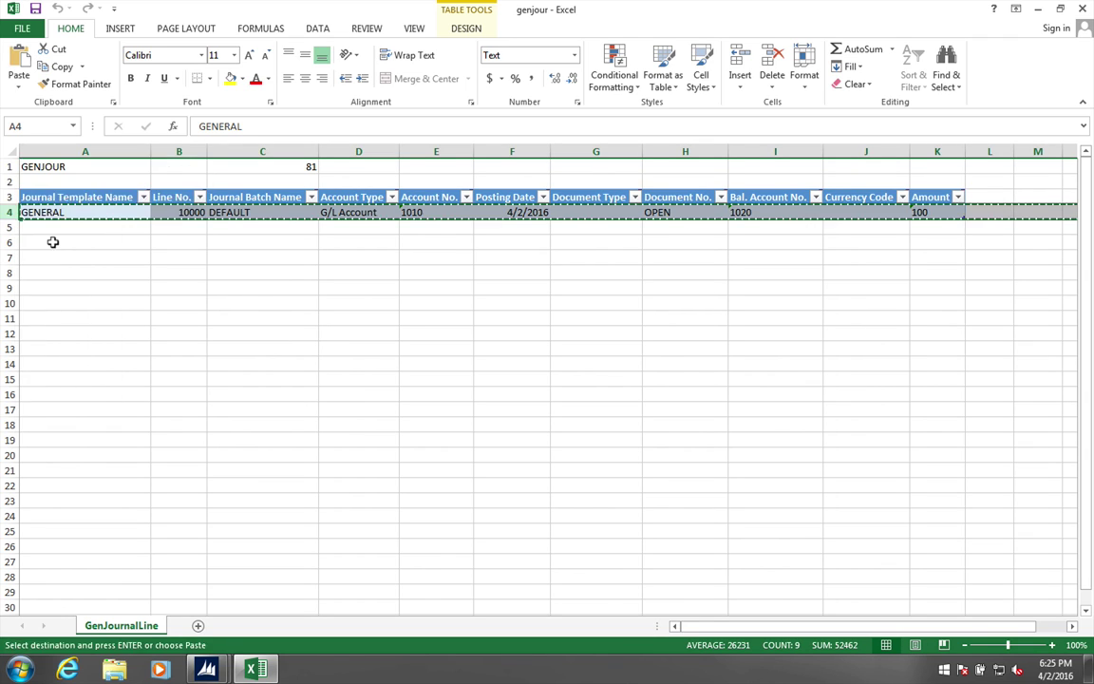
right_click(9, 227)
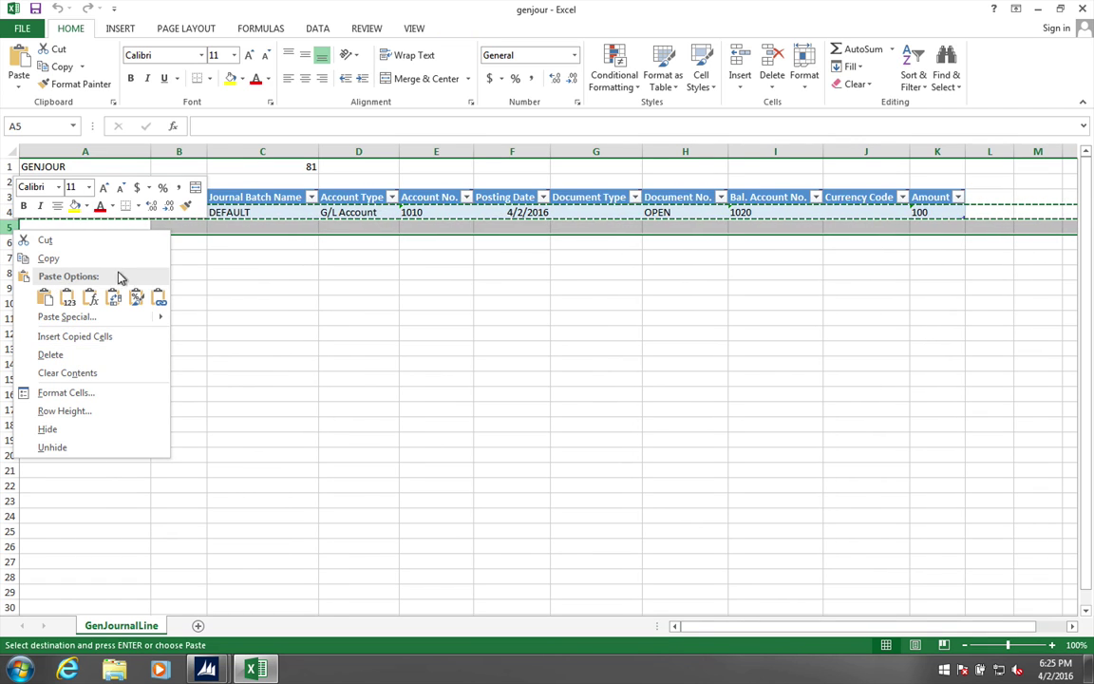
key("Escape")
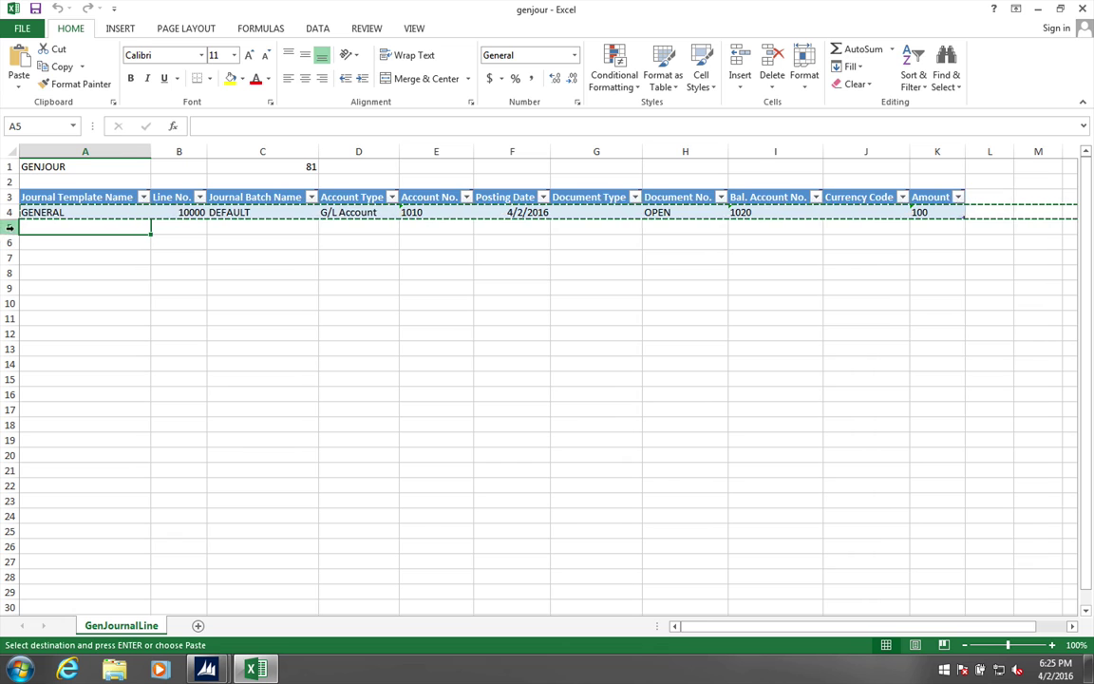
left_click(119, 243)
key("ctrl+v")
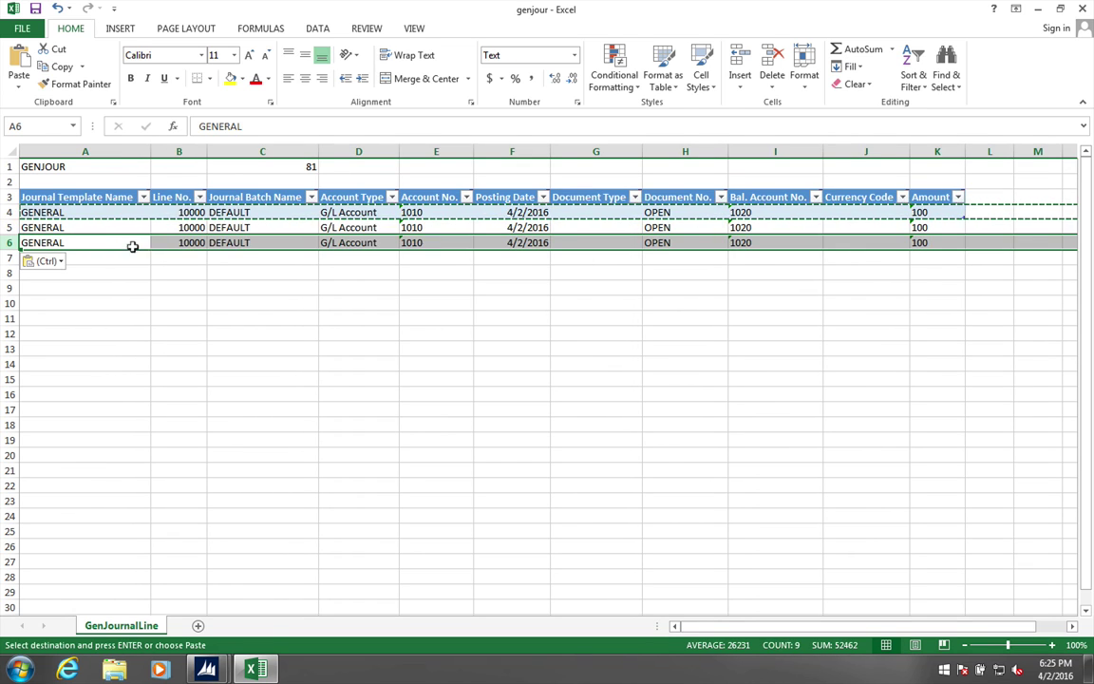
Step: Set the Line No. to 20000 in row 5 and 30000 in row 6
left_click(186, 225)
double_click(182, 227)
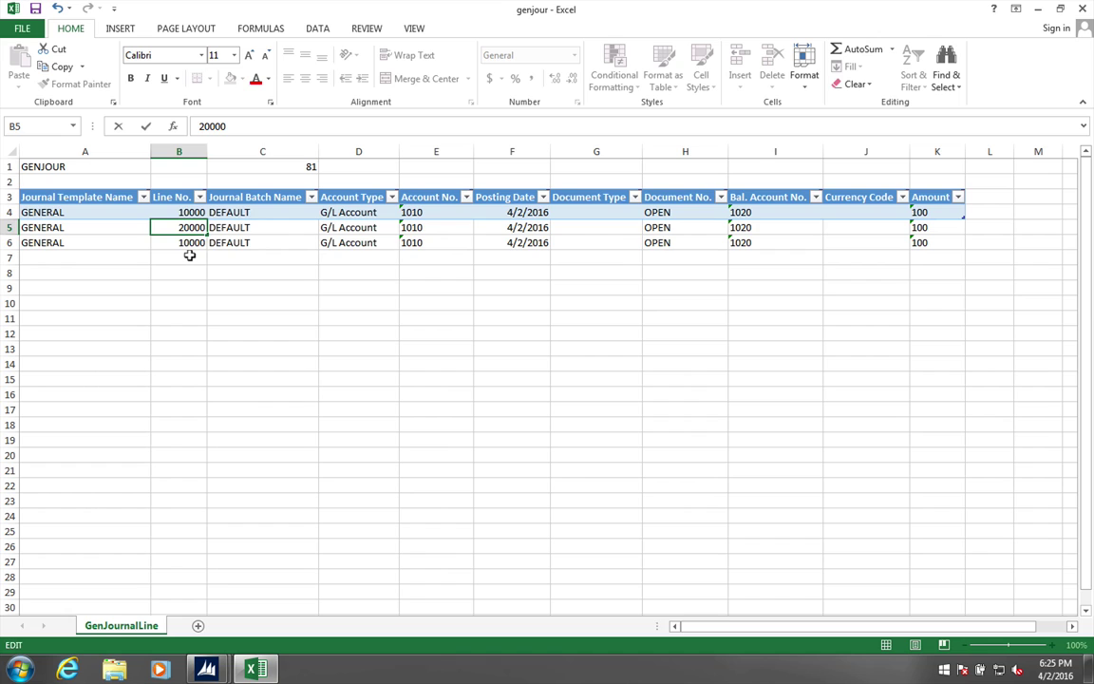
key("Tab")
key("Return")
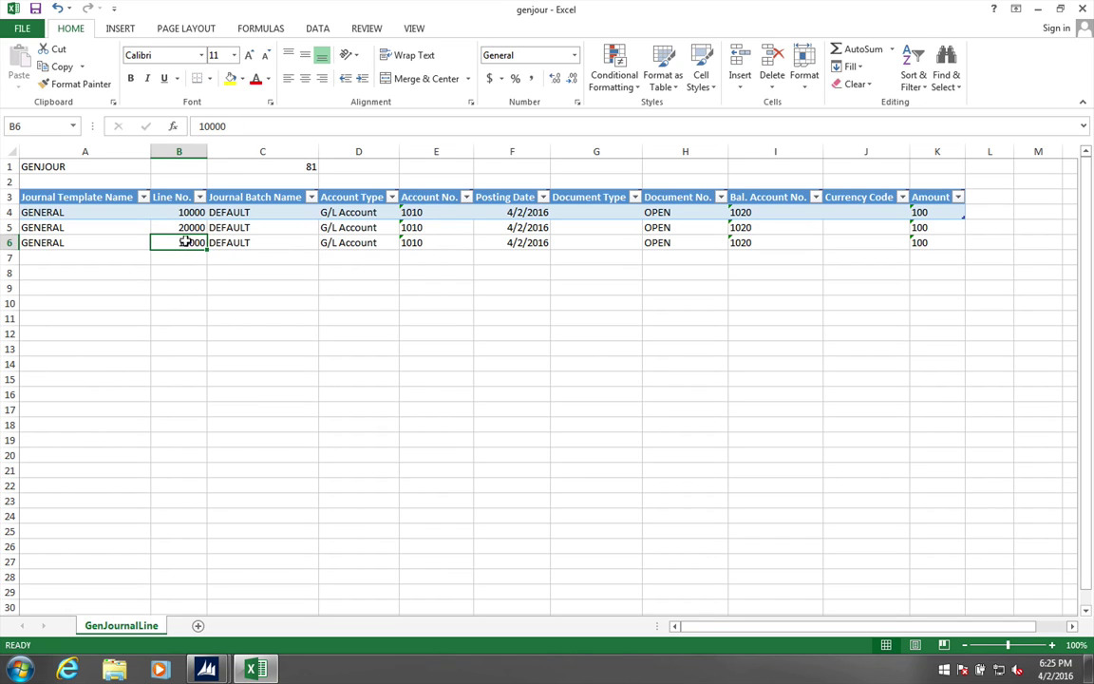
double_click(186, 242)
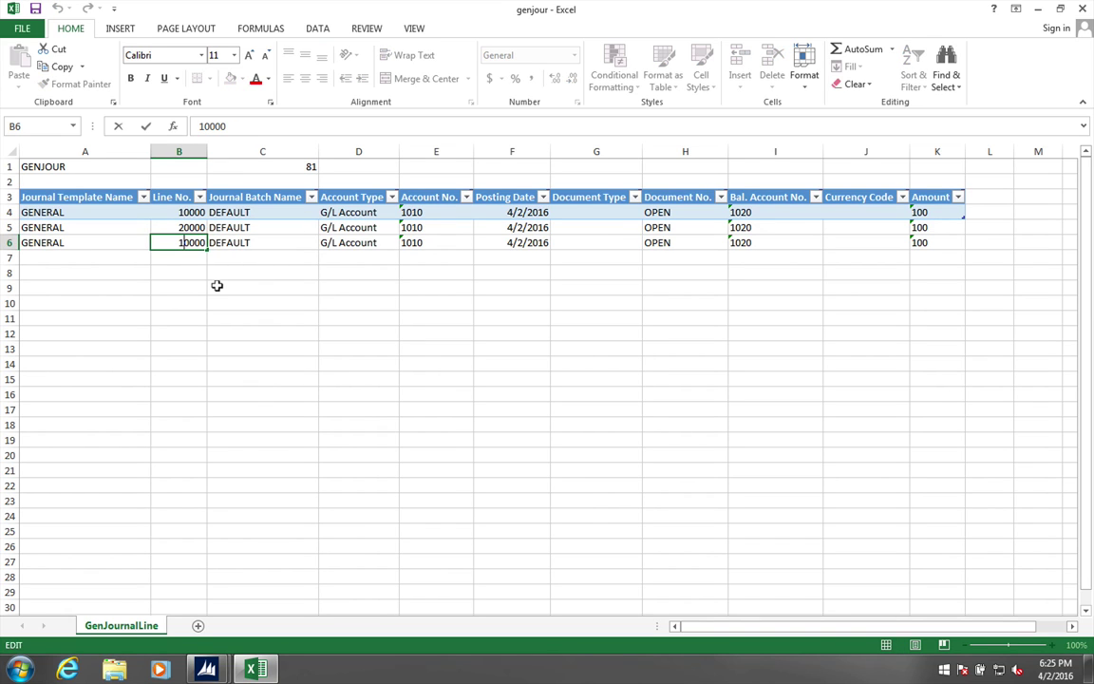
key("Tab")
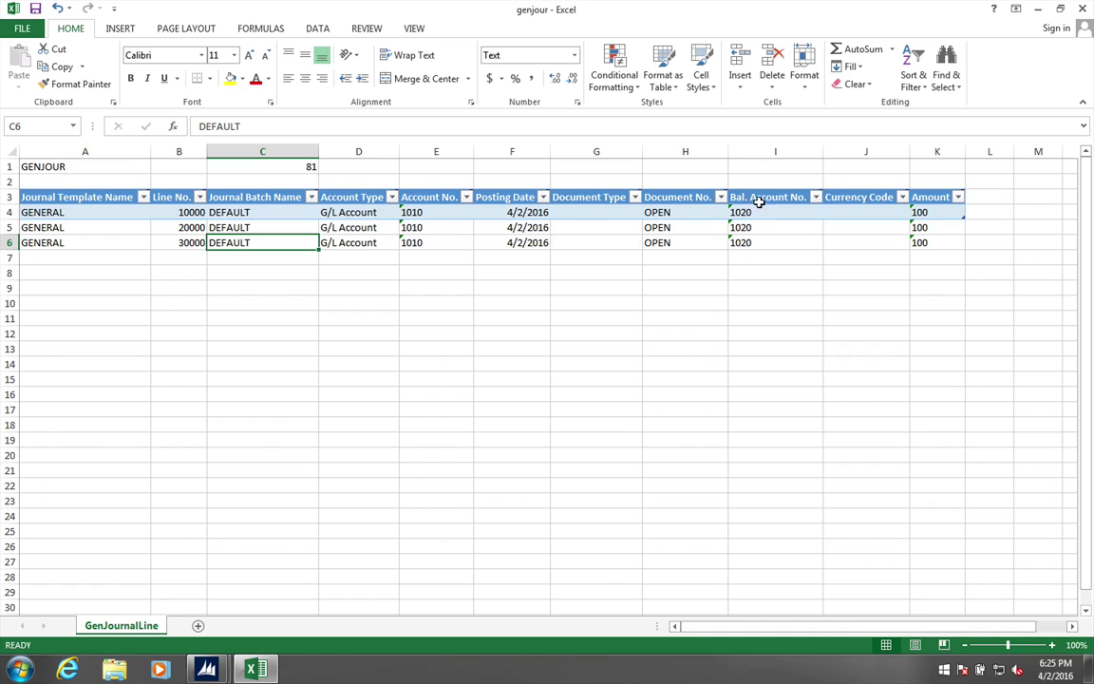
Step: Set the Amount to 200 in row 5 and 300 in row 6
double_click(920, 228)
key("BackSpace")
key("Return")
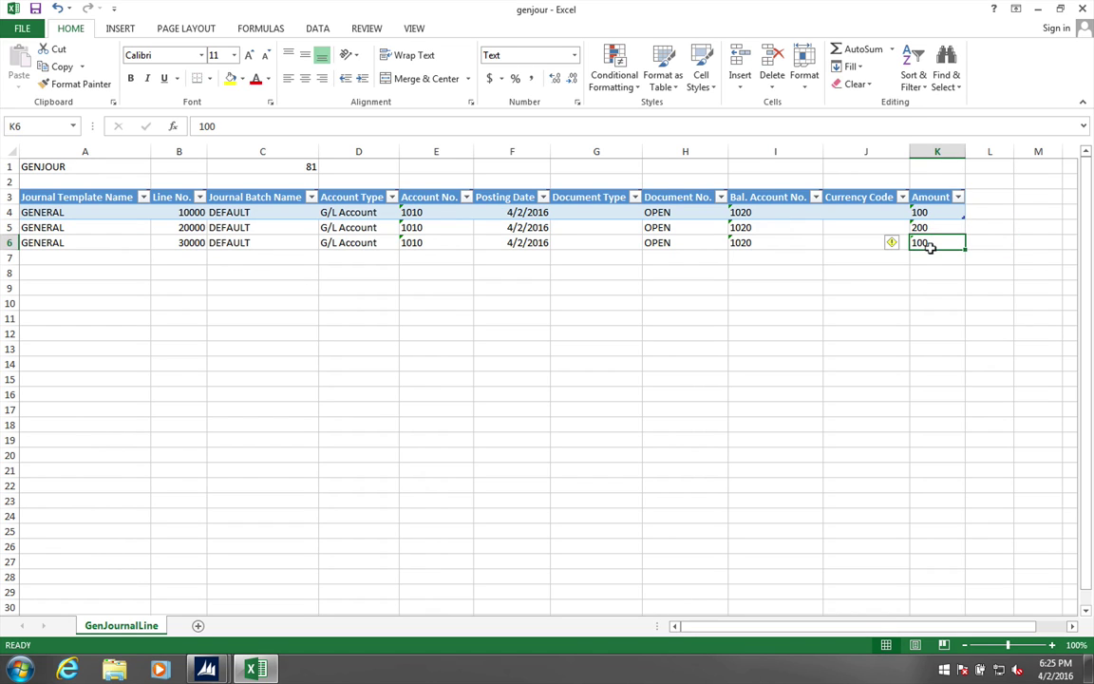
double_click(917, 242)
key("BackSpace")
type("3")
key("Tab")
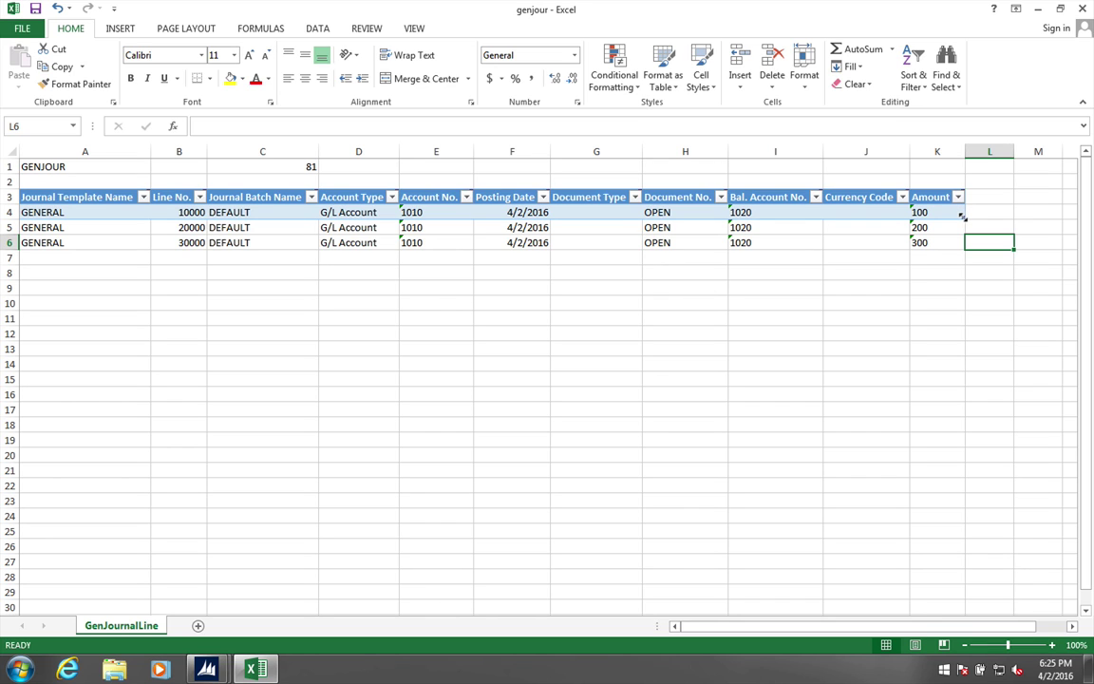
Step: Extend the table range down to row 6, and close the genjour workbook with its changes saved
left_click_drag(962, 228, 966, 244)
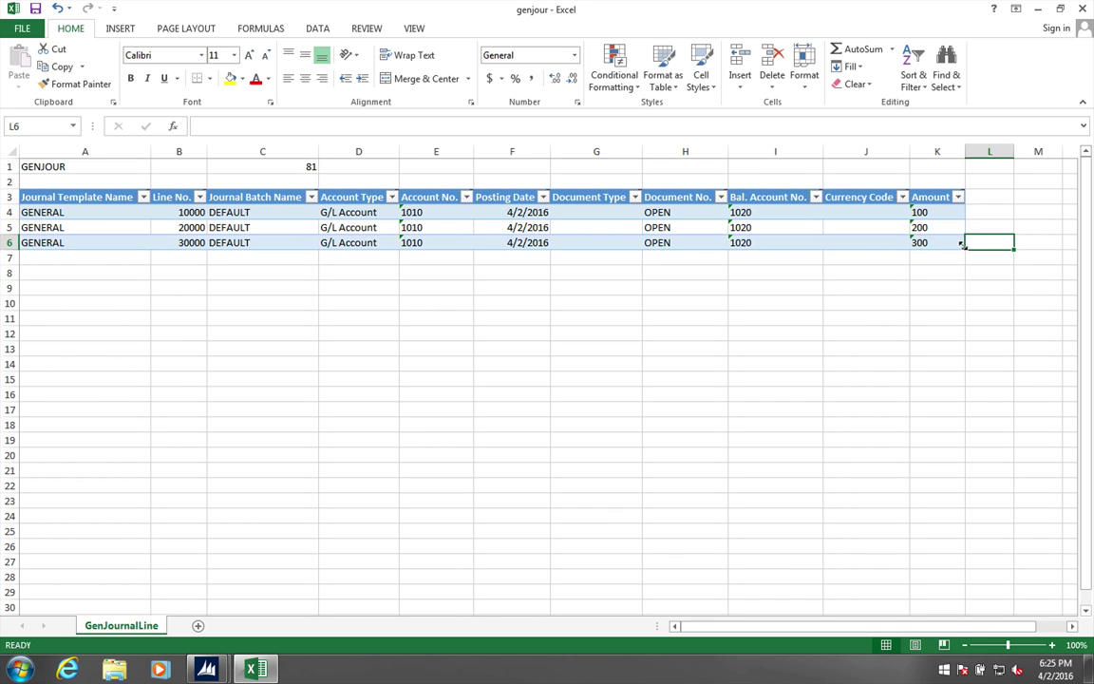
left_click(1084, 10)
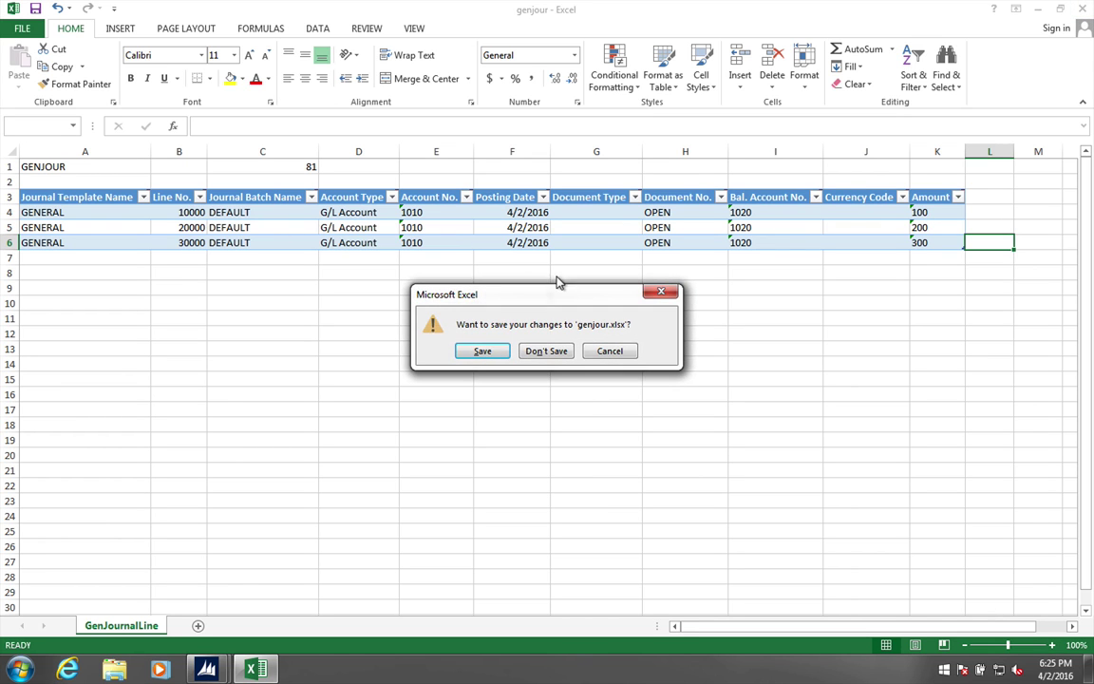
left_click(482, 352)
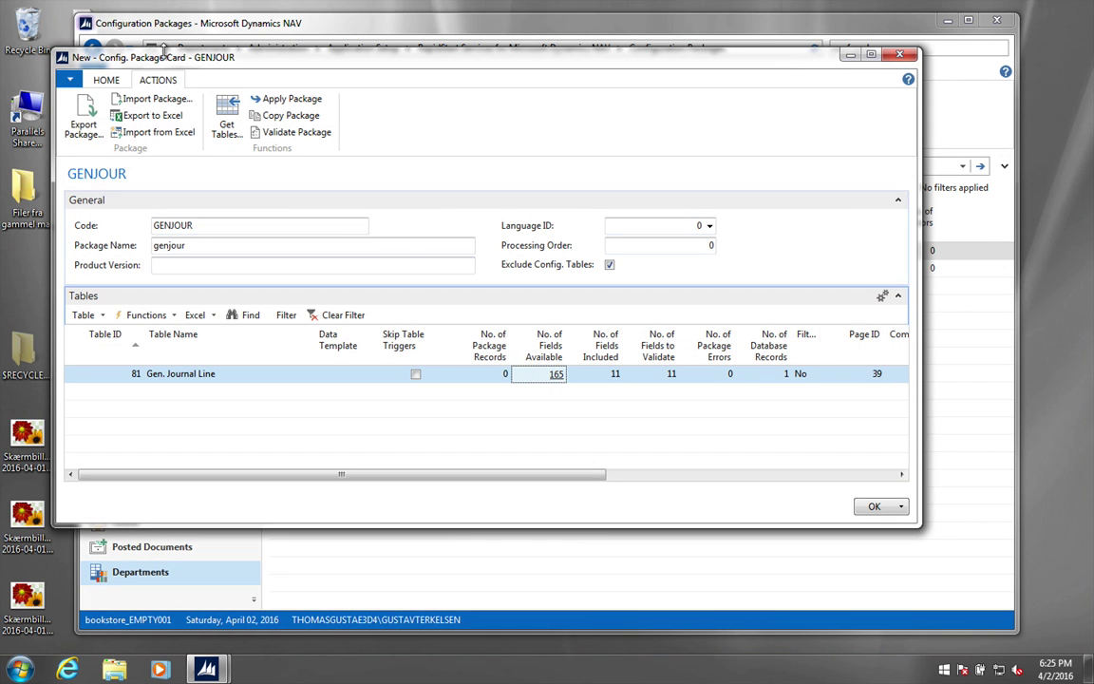
Step: Import the genjour workbook from Excel into the GENJOUR configuration package
left_click(143, 78)
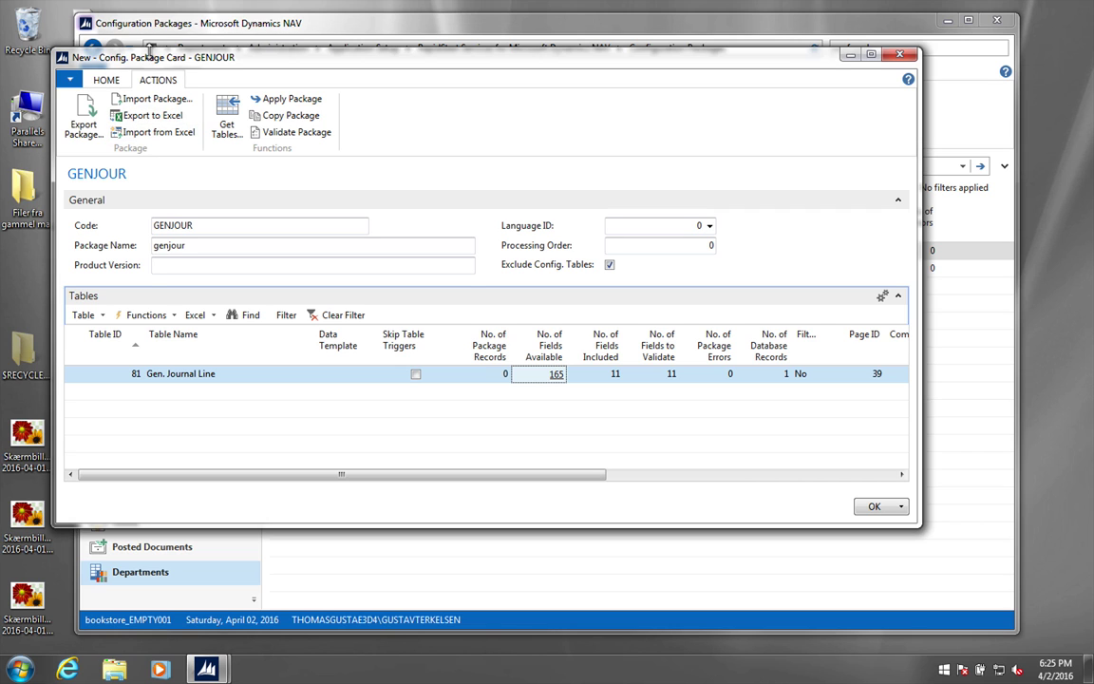
left_click(146, 132)
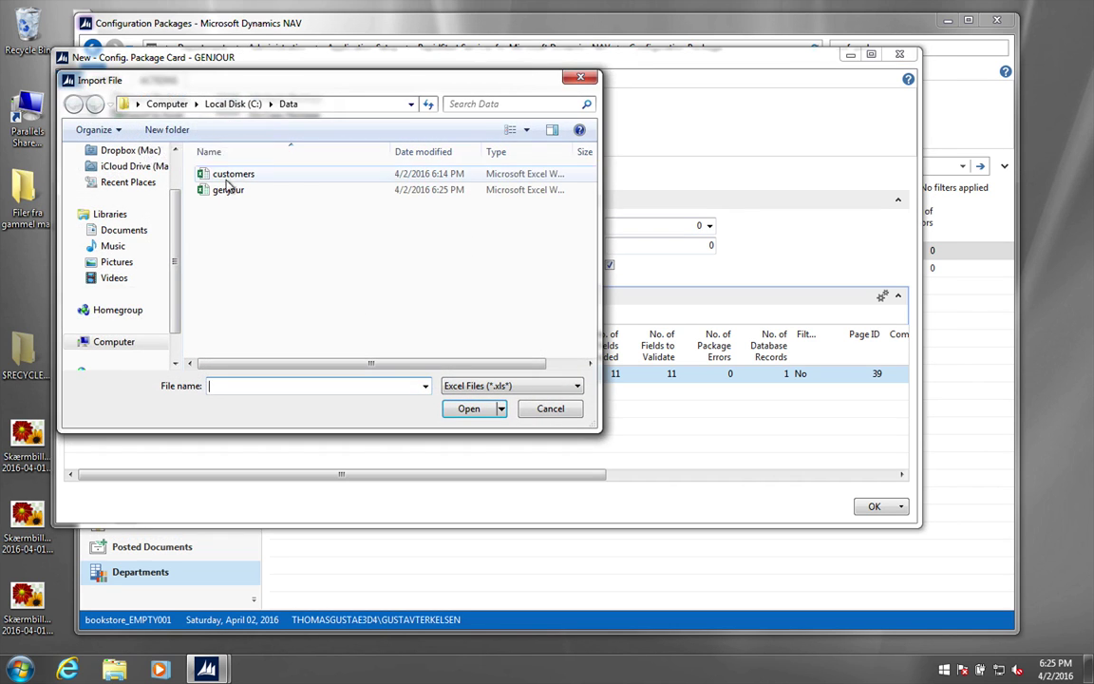
double_click(228, 189)
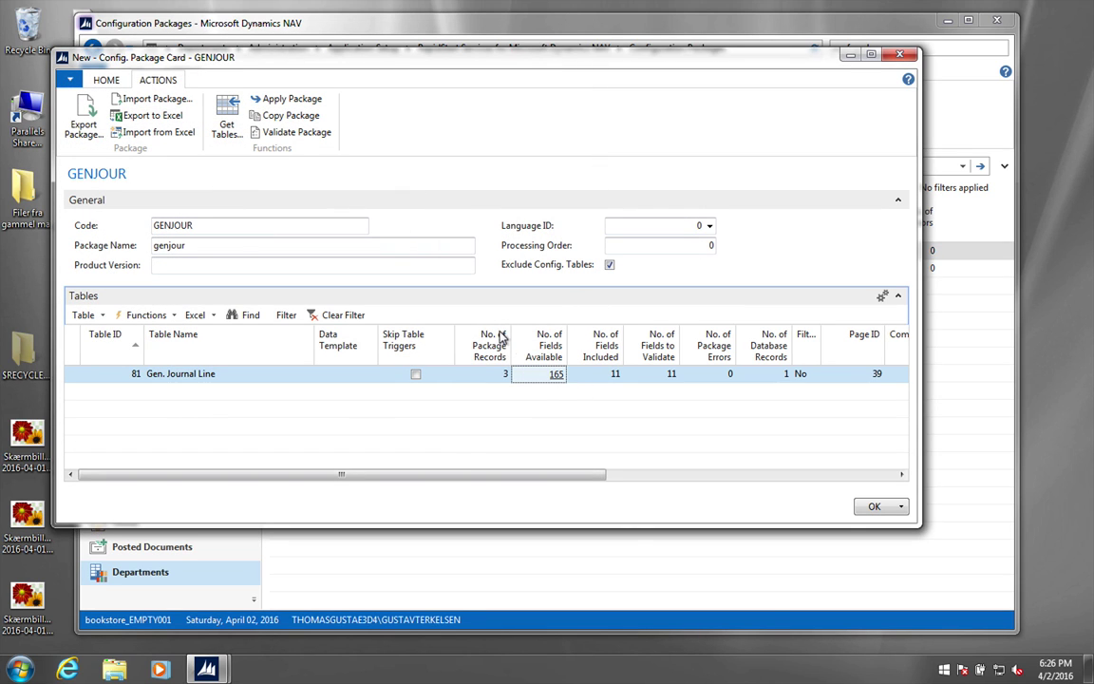
Step: Examine the imported package records of the Gen. Journal Line table, and close the record list
left_click(501, 373)
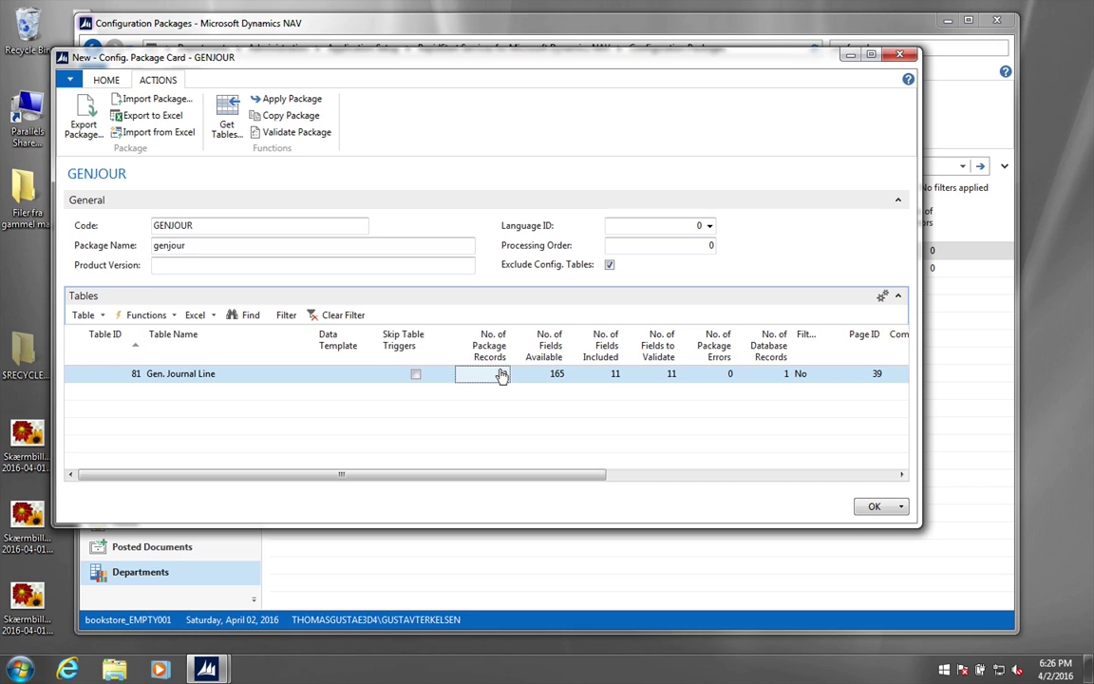
left_click(501, 373)
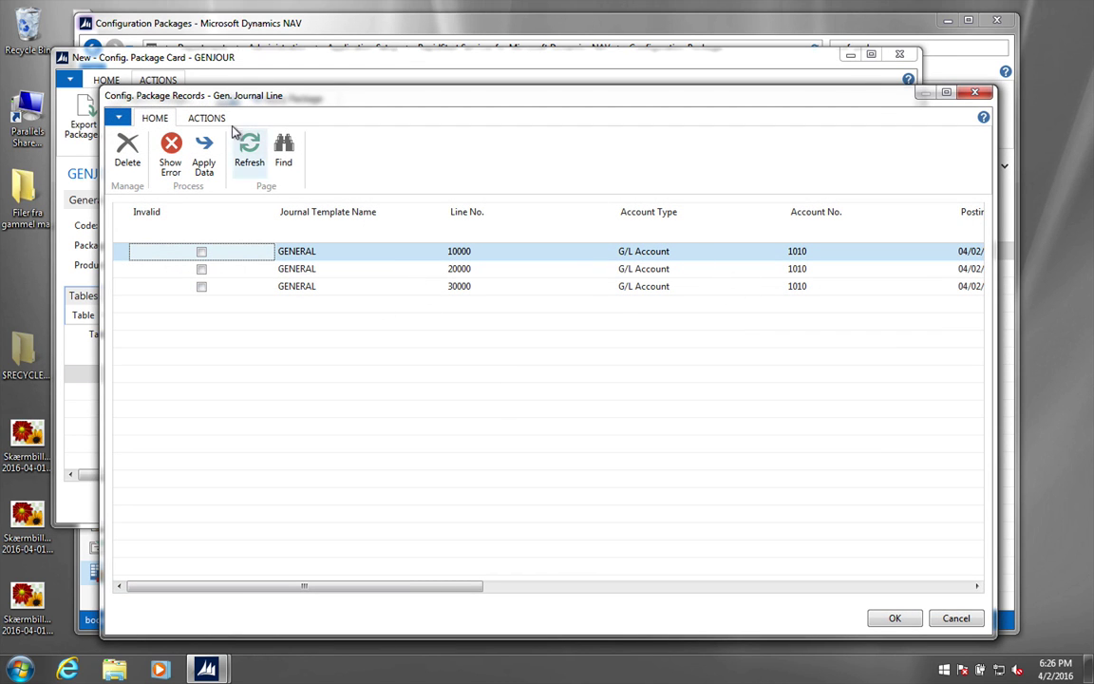
key("Escape")
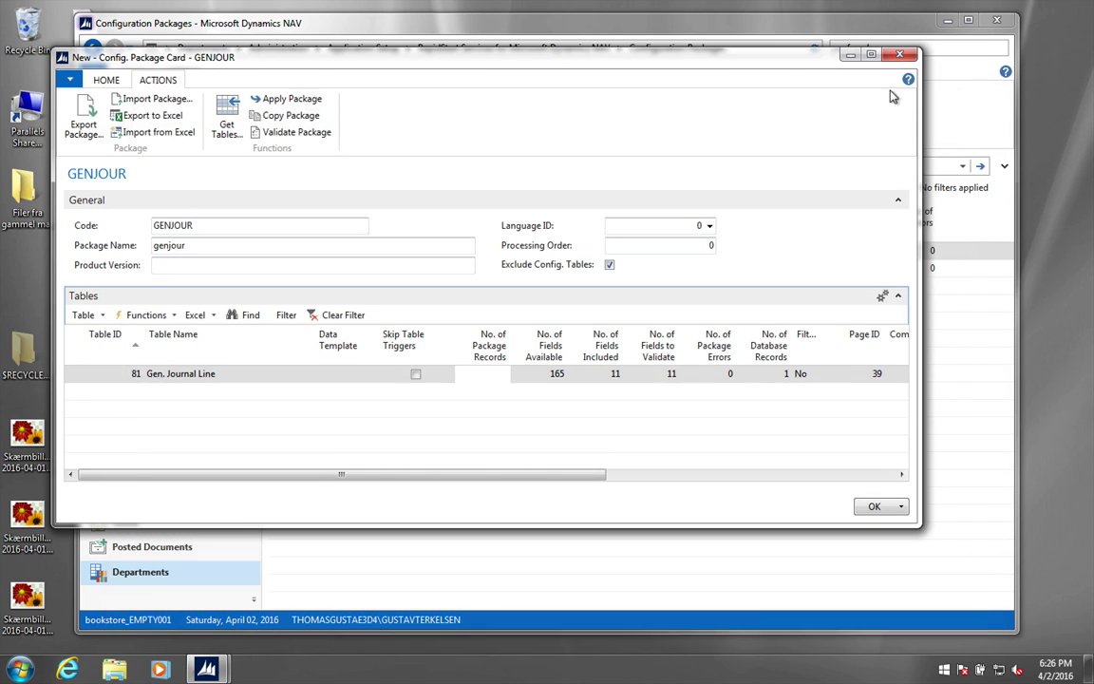
Step: Validate the genjour package and acknowledge the completion message
left_click(269, 132)
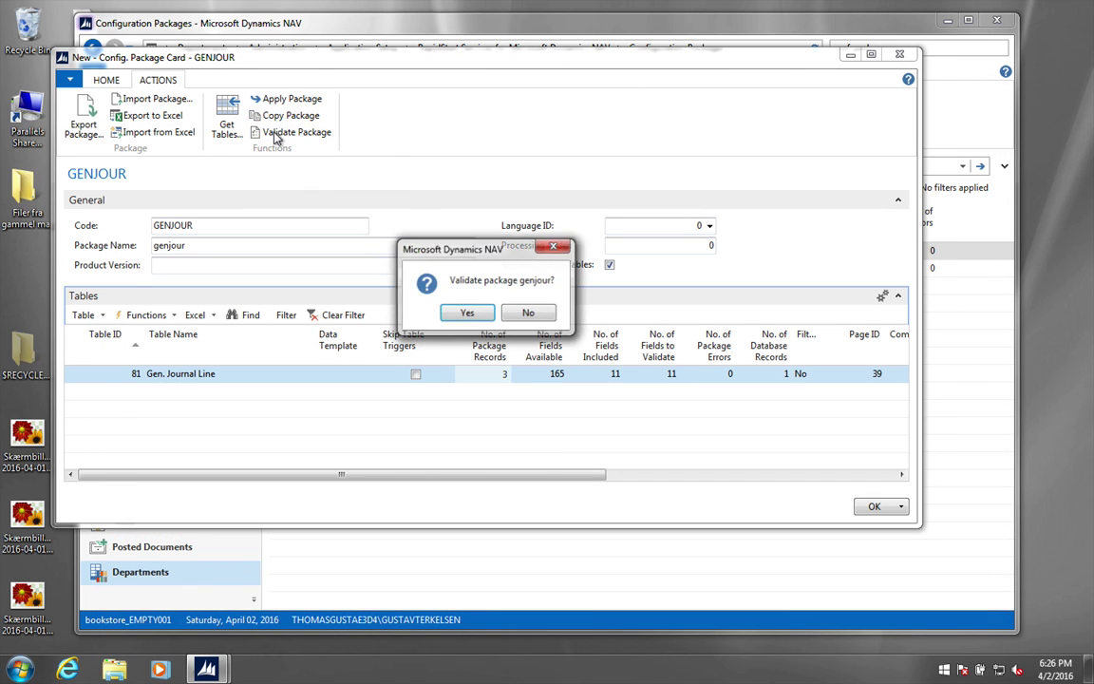
left_click(468, 313)
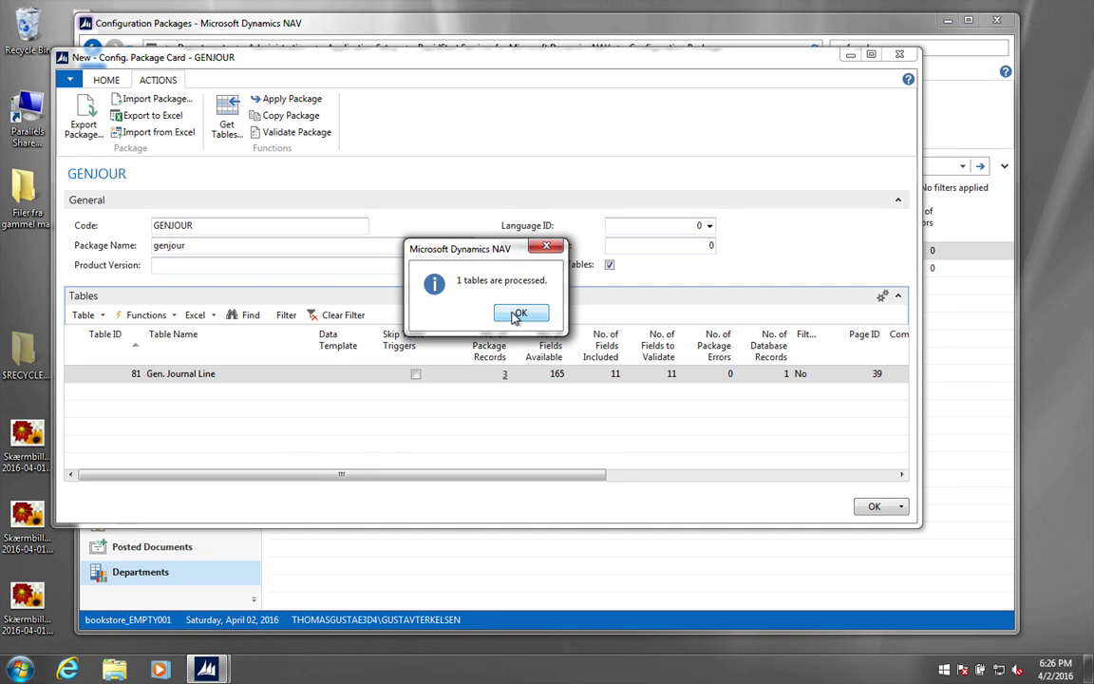
left_click(519, 312)
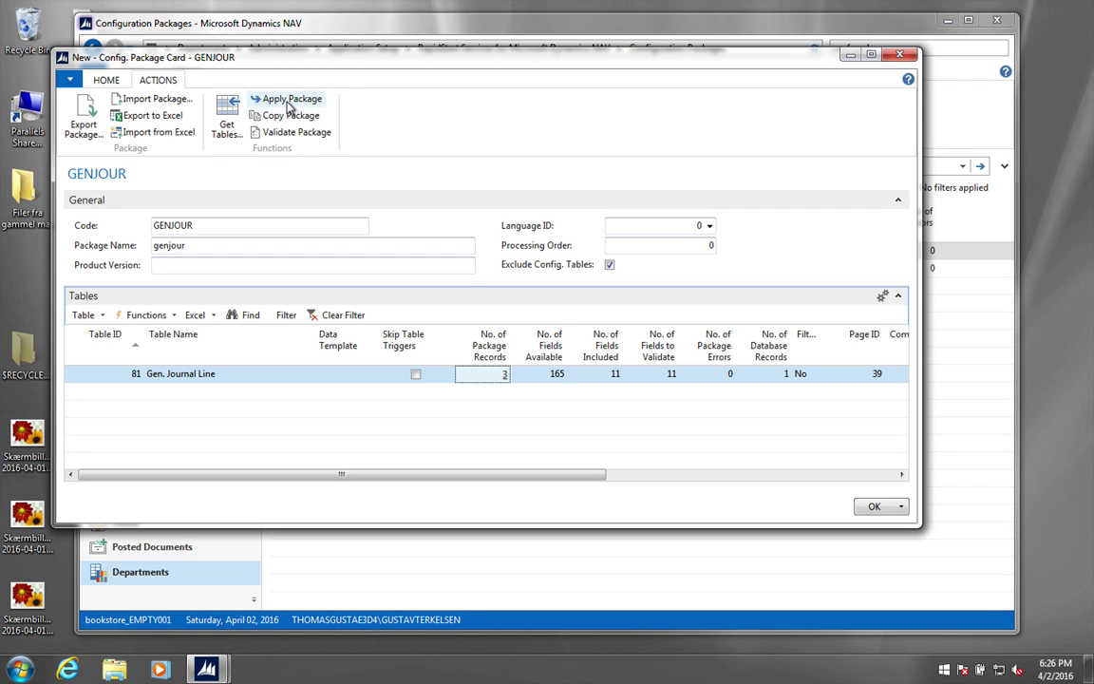
Step: Move the package card aside, search for "gen jour", and open General Journals
left_click_drag(332, 69, 258, 74)
left_click(899, 90)
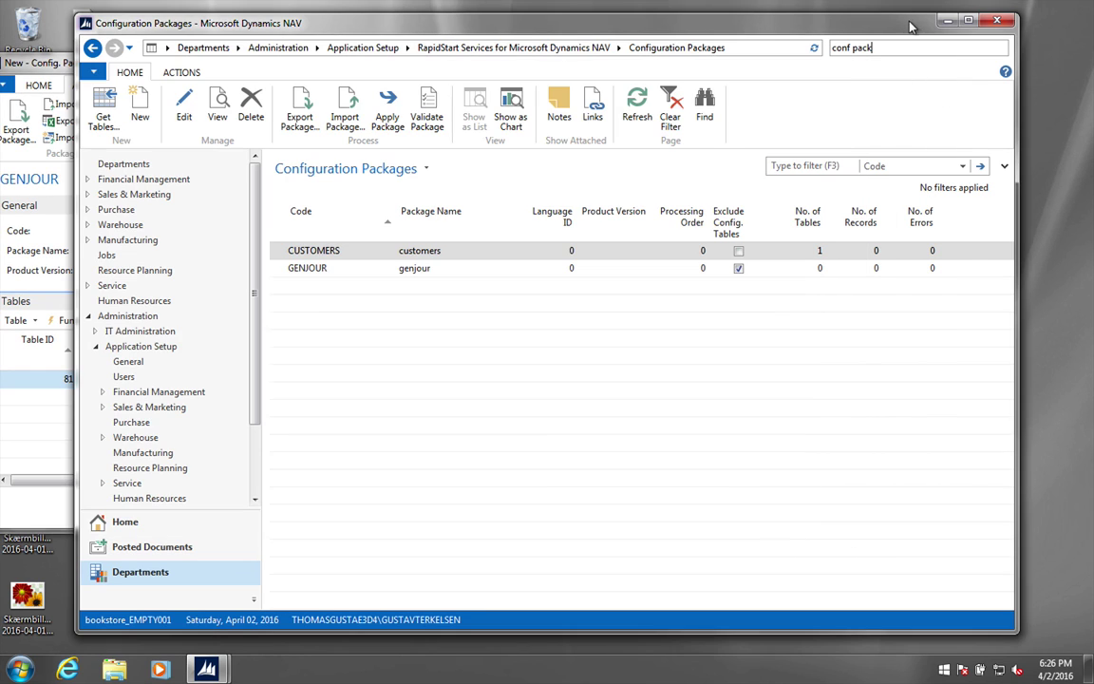
left_click_drag(891, 47, 684, 48)
type("gen jour")
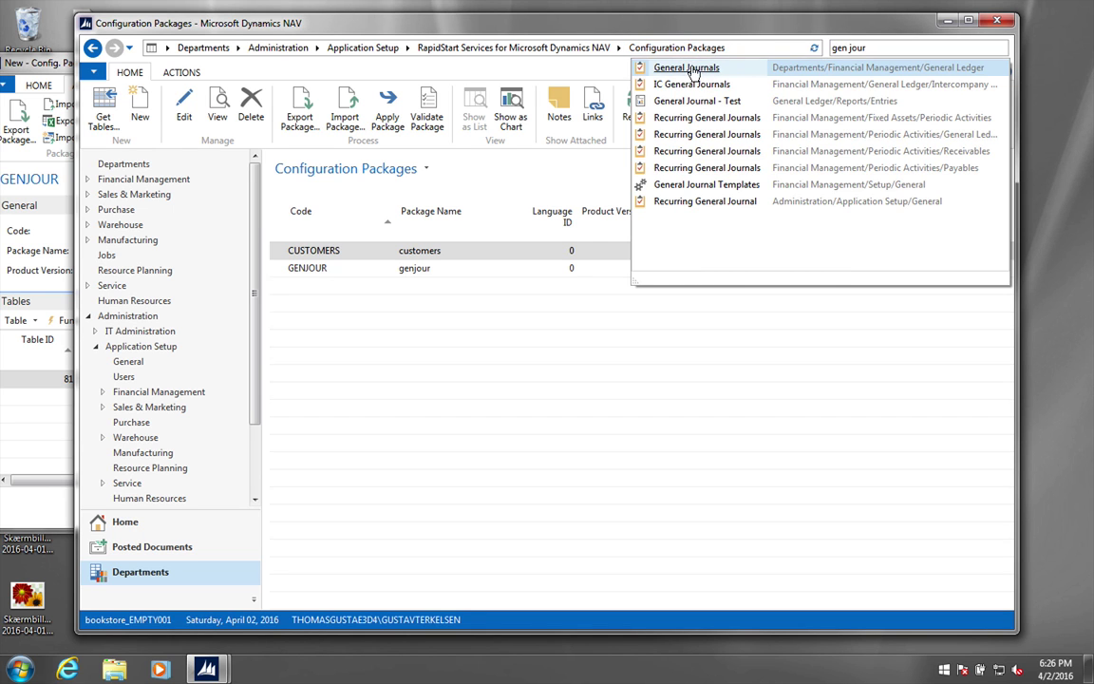
left_click(656, 66)
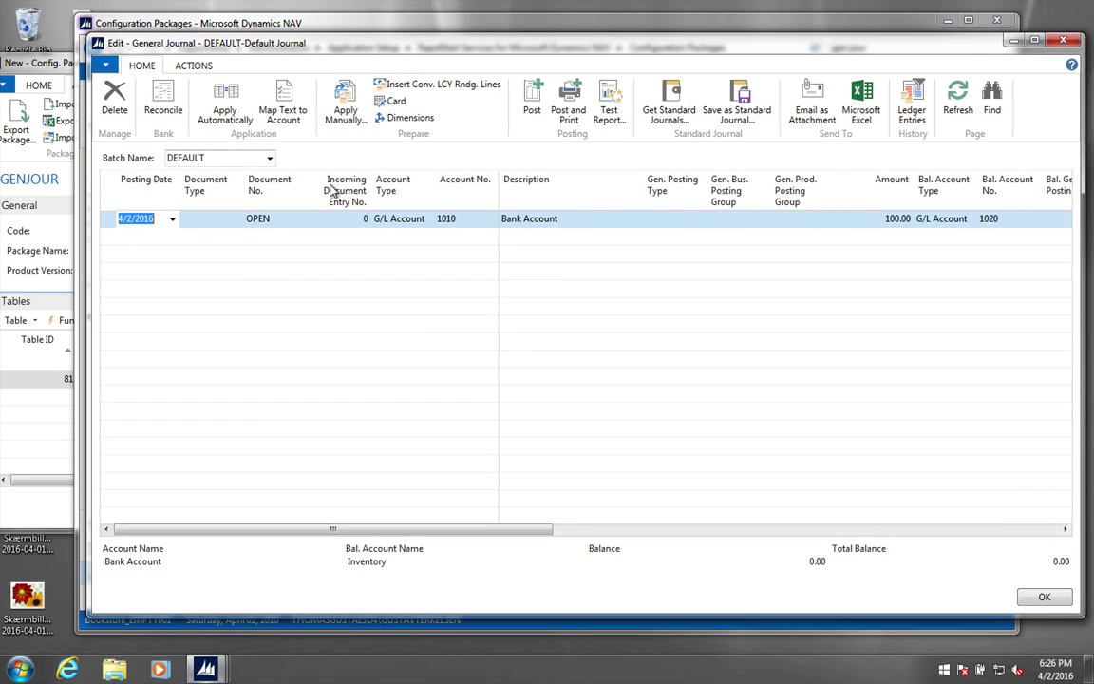
Step: Return to the GENJOUR package card and apply the package to the database
left_click(47, 61)
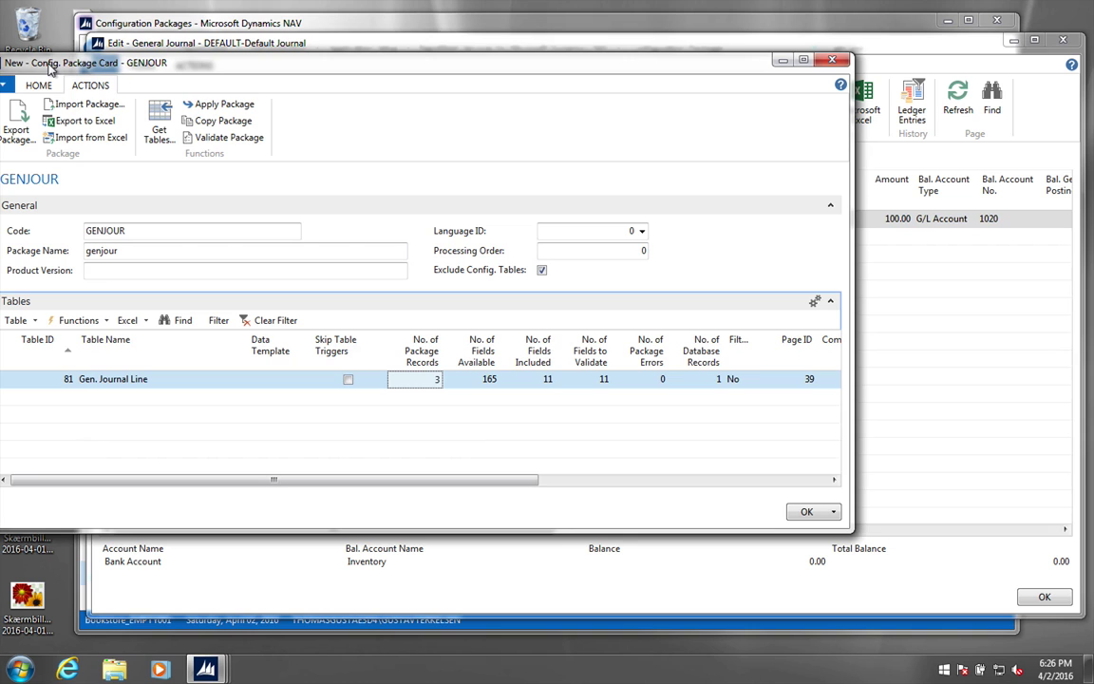
left_click(224, 105)
left_click(416, 321)
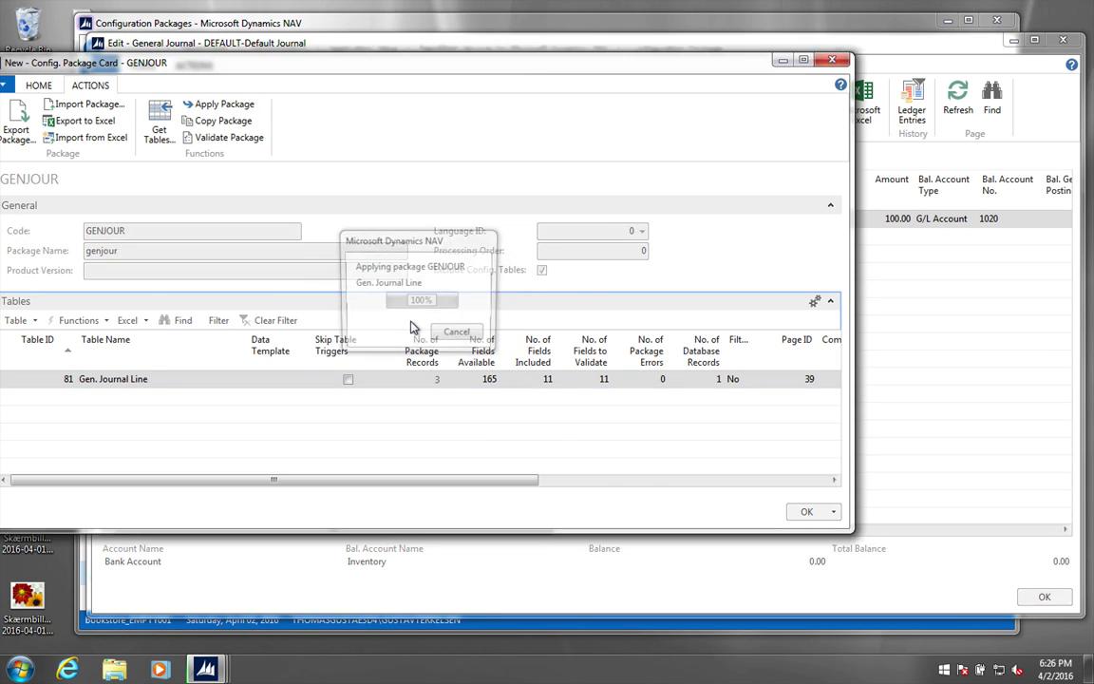
left_click(485, 316)
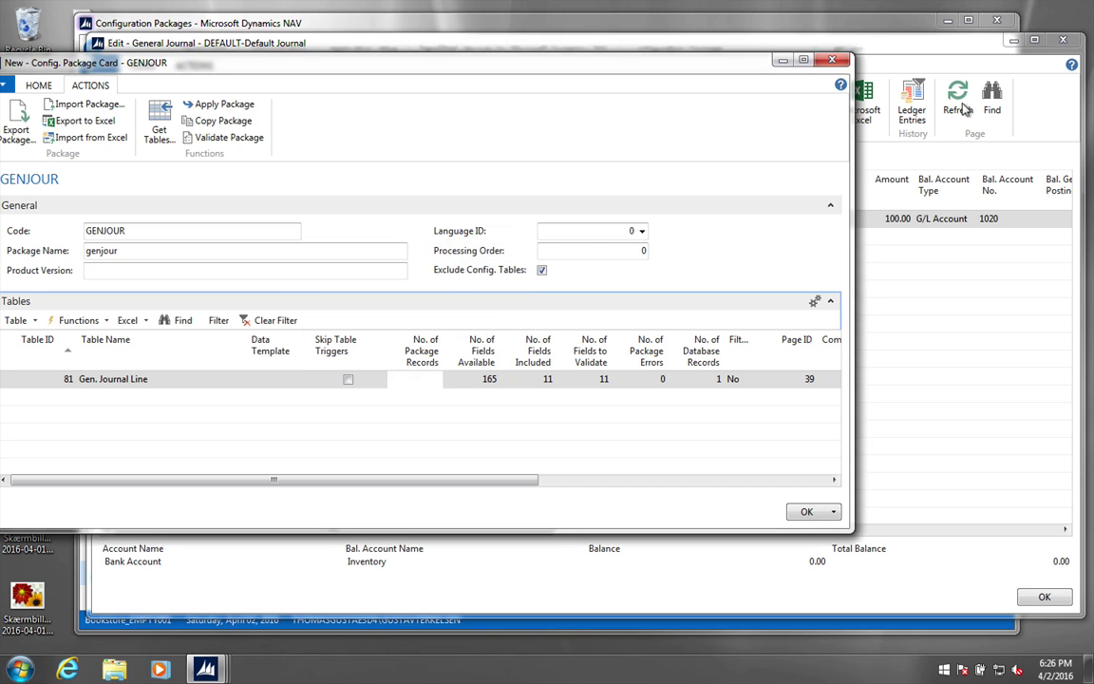
Step: Return to the DEFAULT general journal and examine its lines, moving along the first line to its Account No
left_click(875, 45)
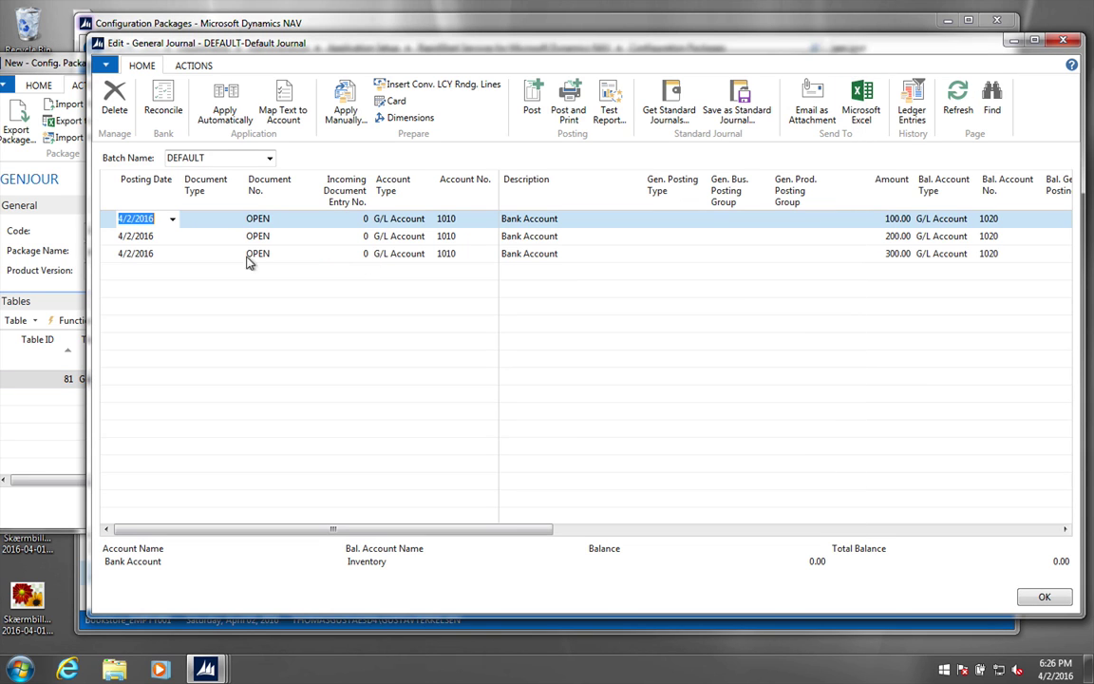
key("Tab")
key("Tab")
key("Tab")
key("Tab")
key("Tab")
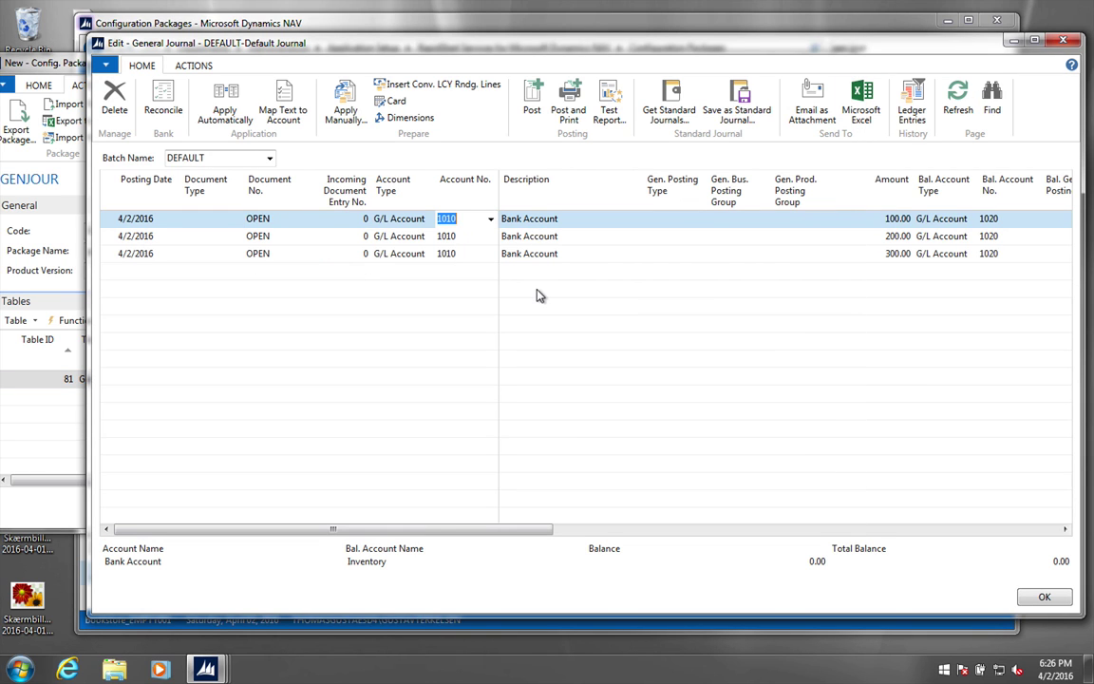